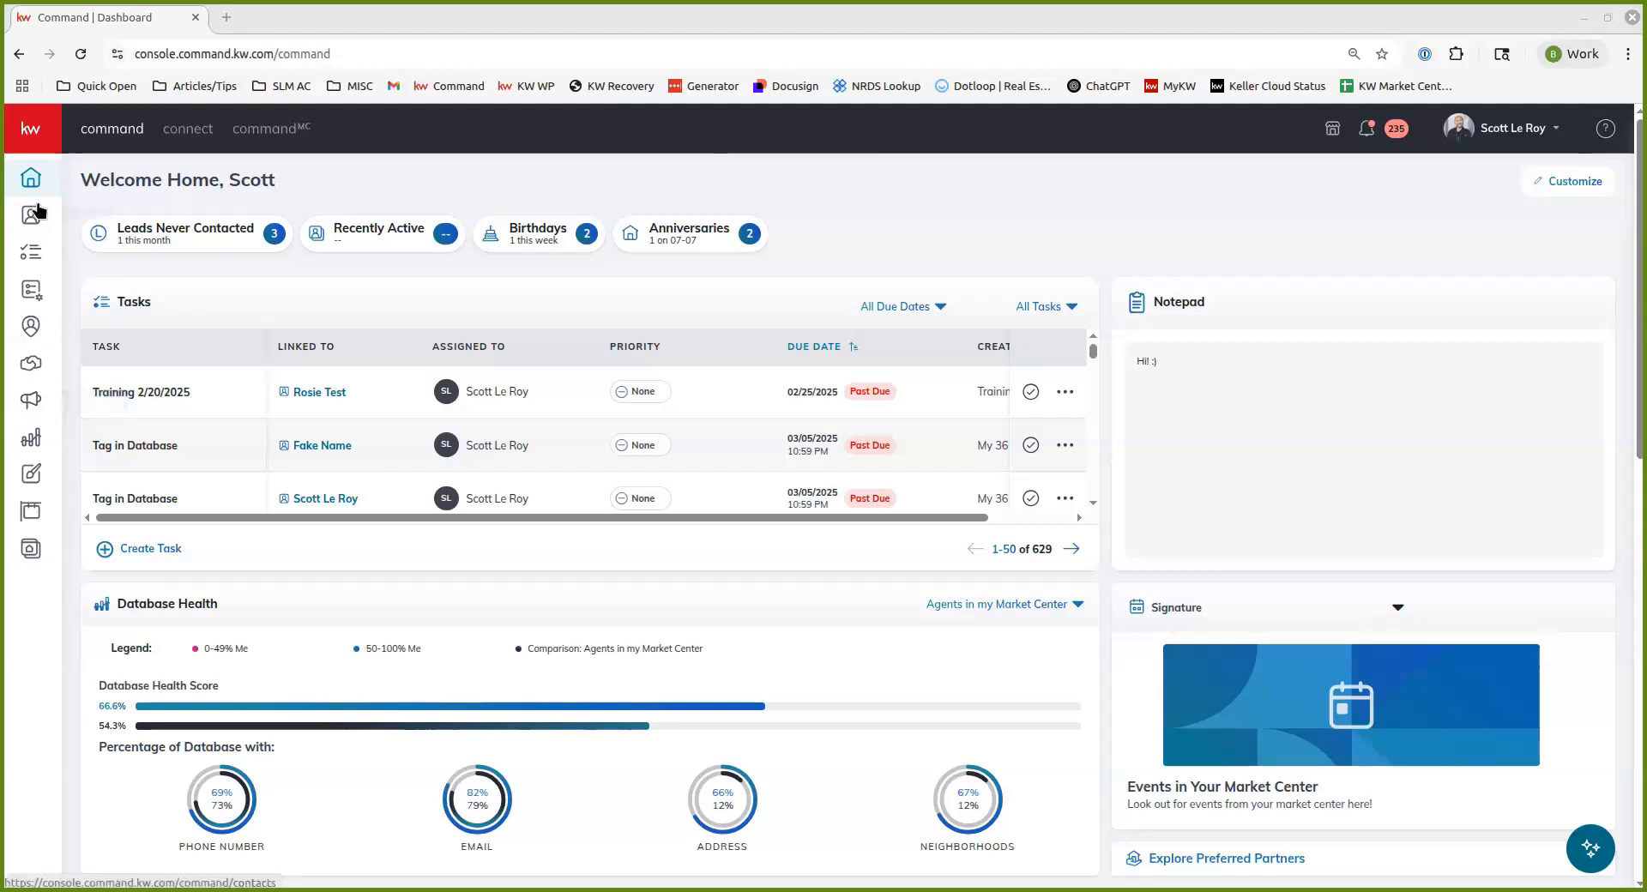
Step: Go to the Campaigns dashboard and start a new email campaign
click(30, 415)
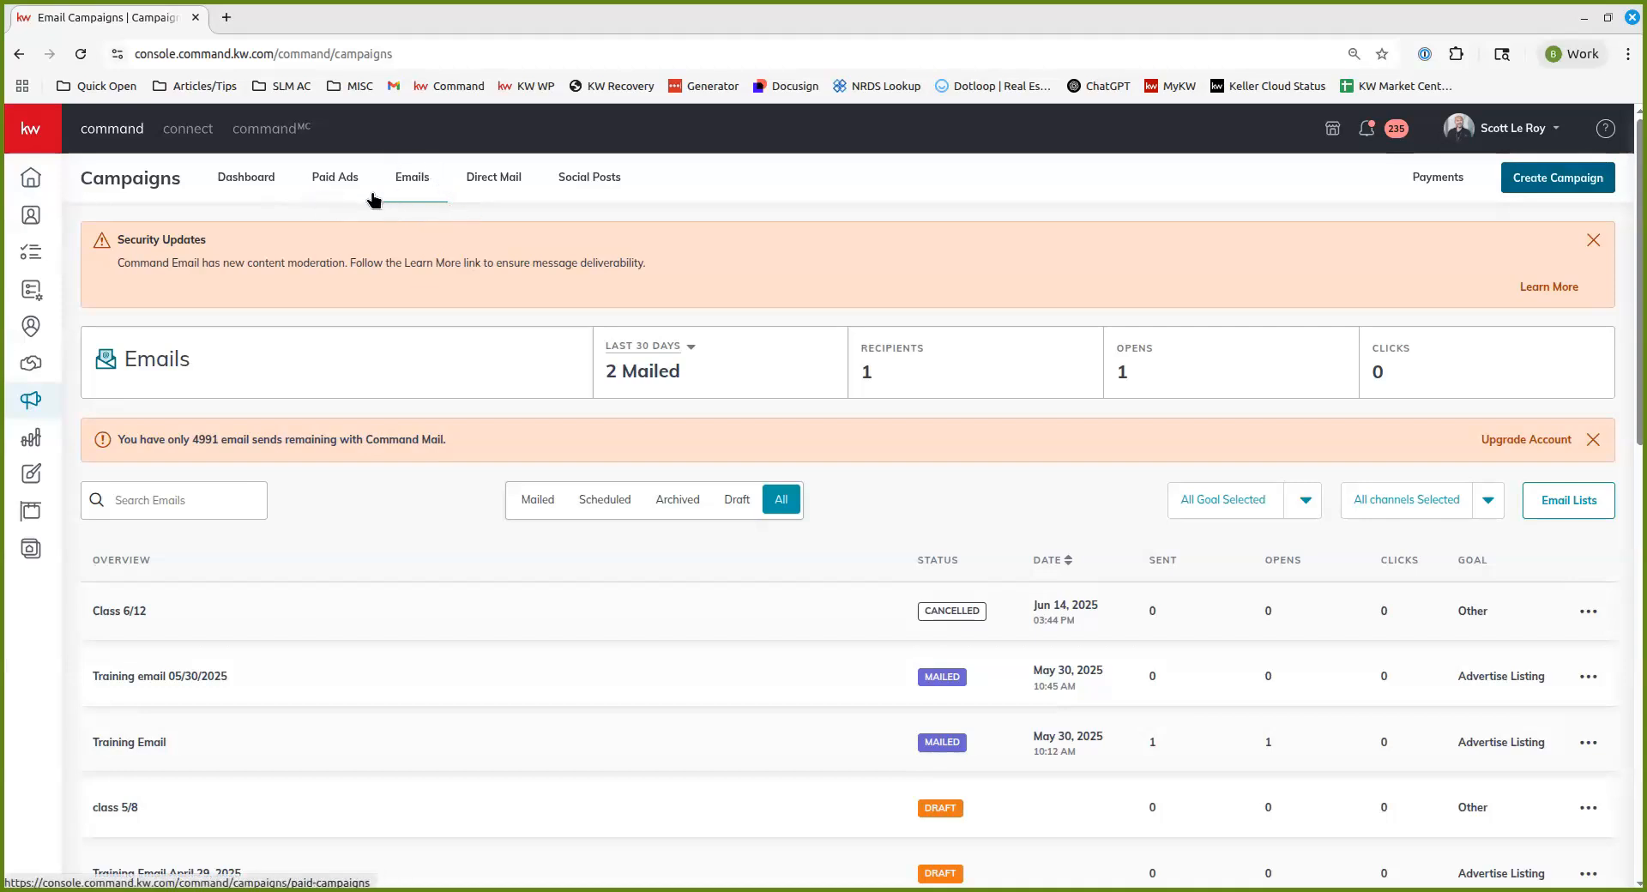
click(247, 183)
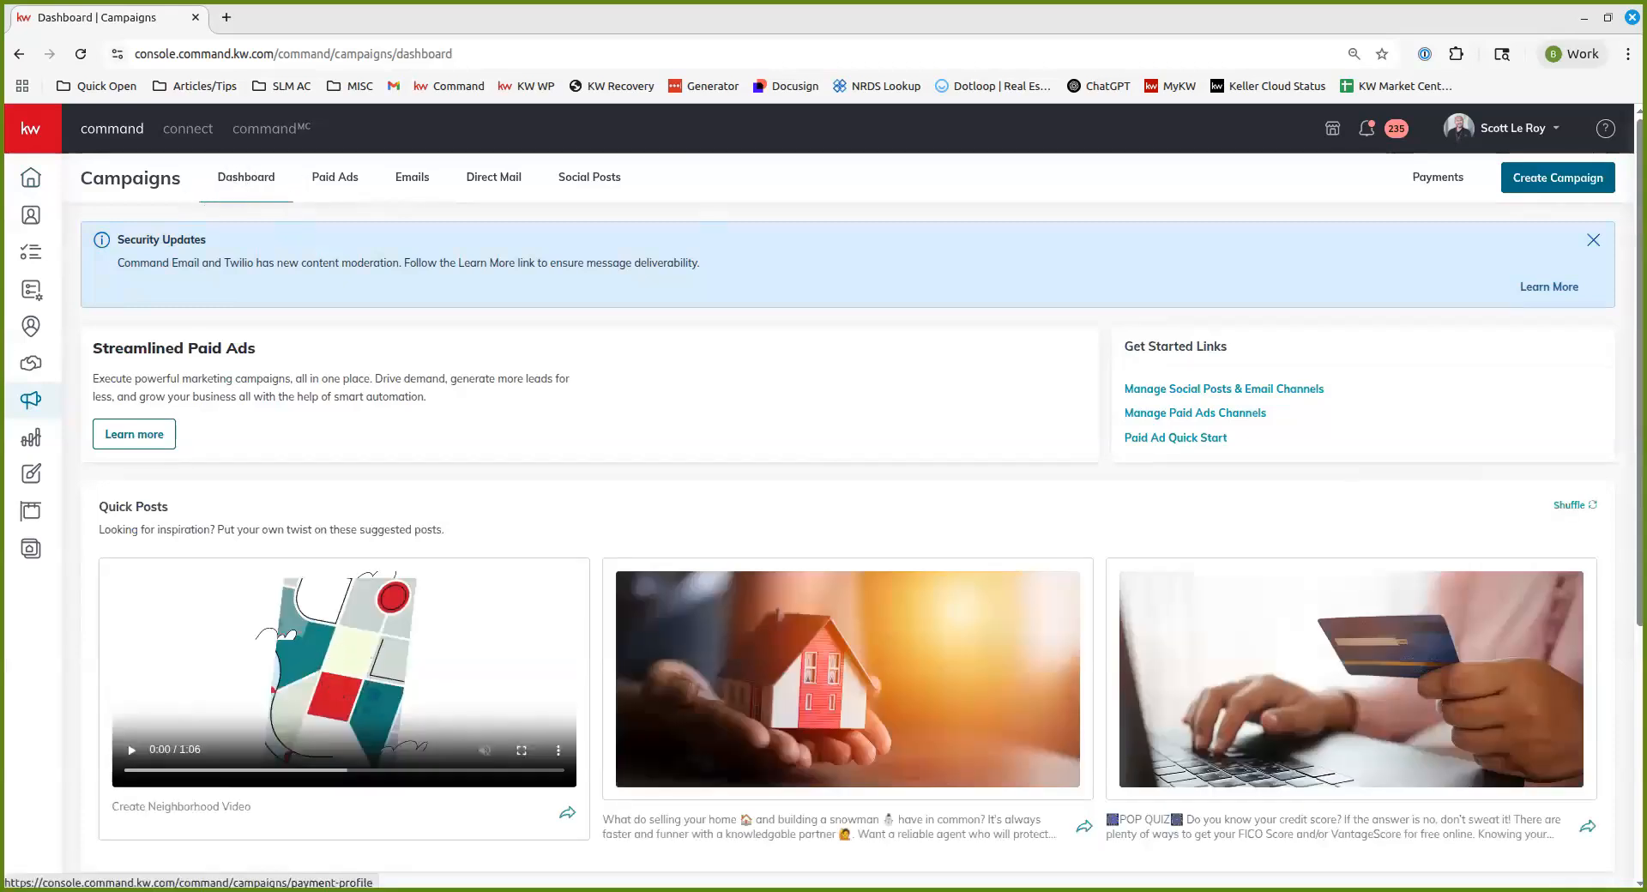
click(1555, 192)
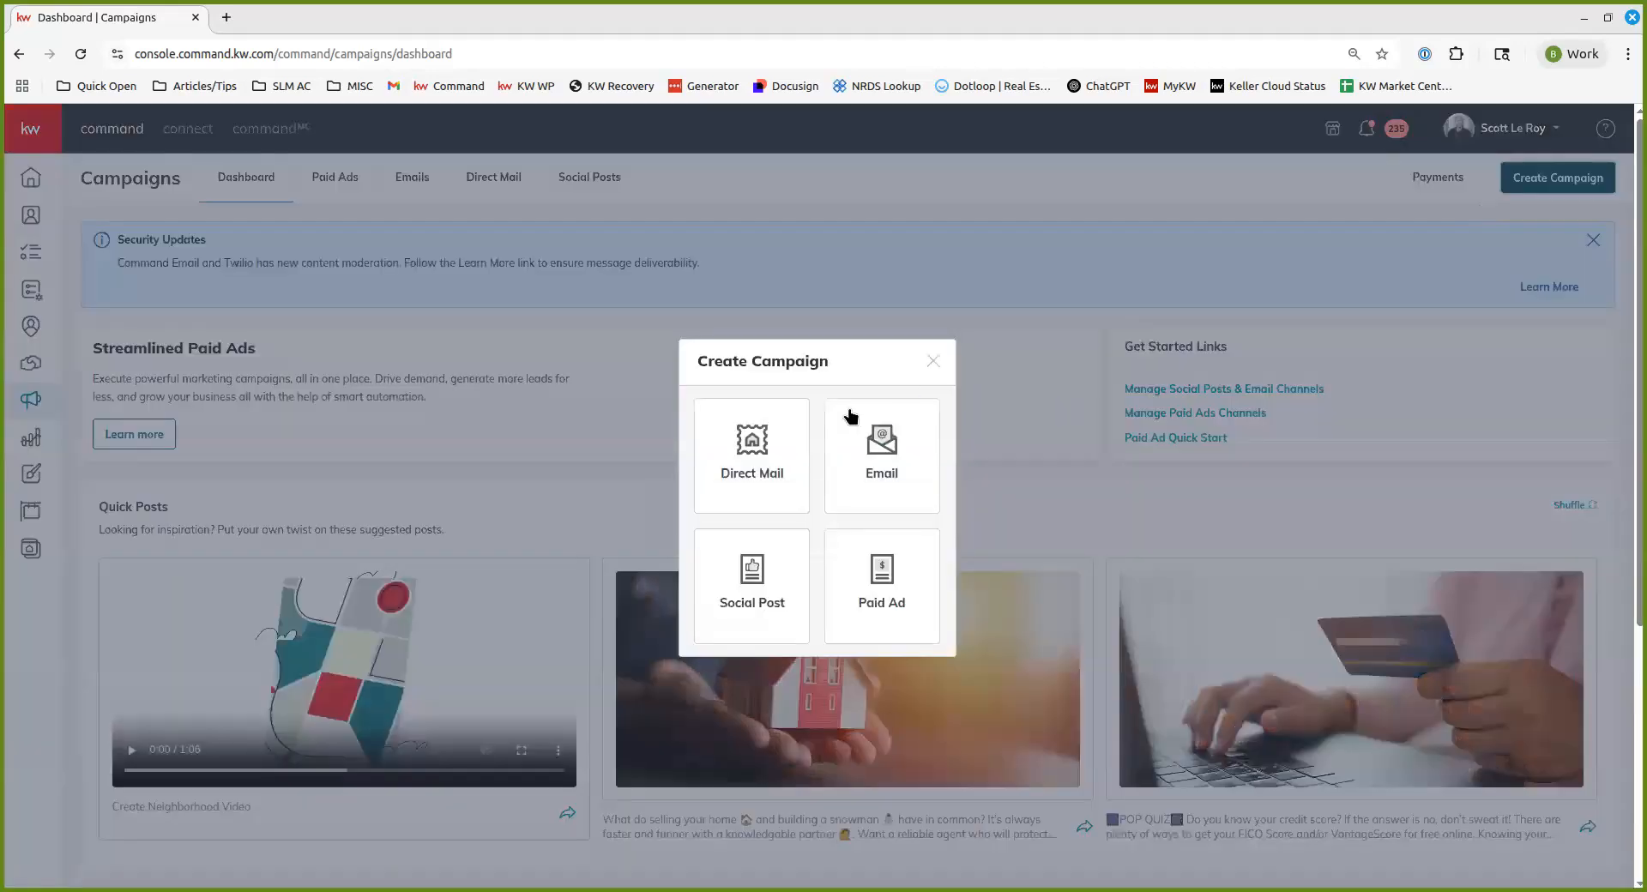
click(901, 497)
Step: Name the email campaign "Test Email Campaign", choose Brand Awareness as its goal, and create it
click(781, 260)
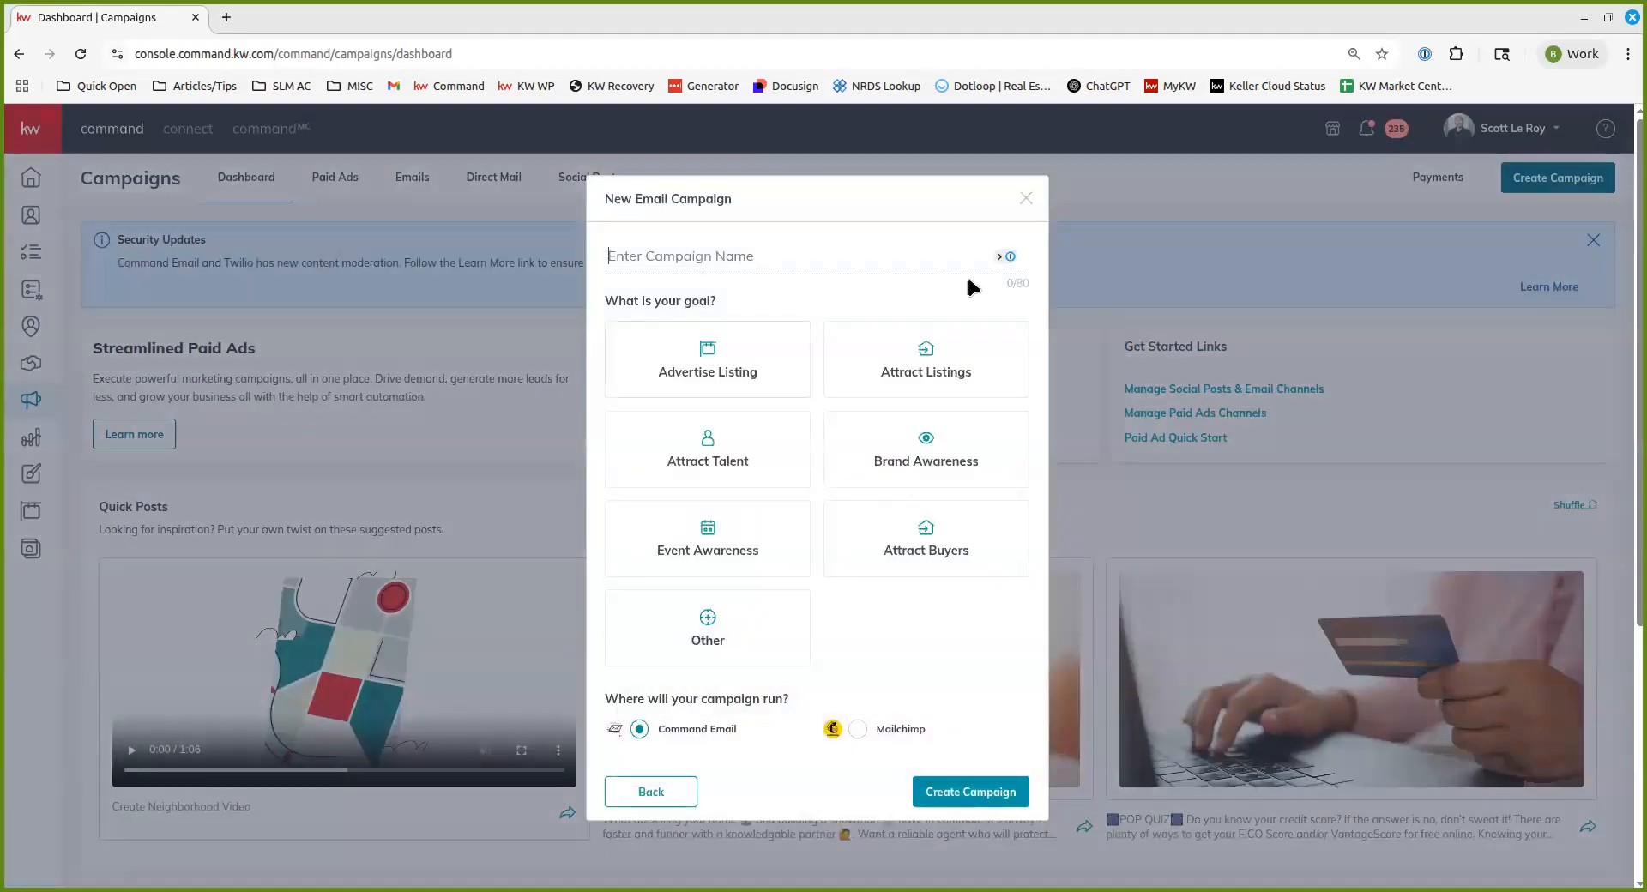
text(Test E)
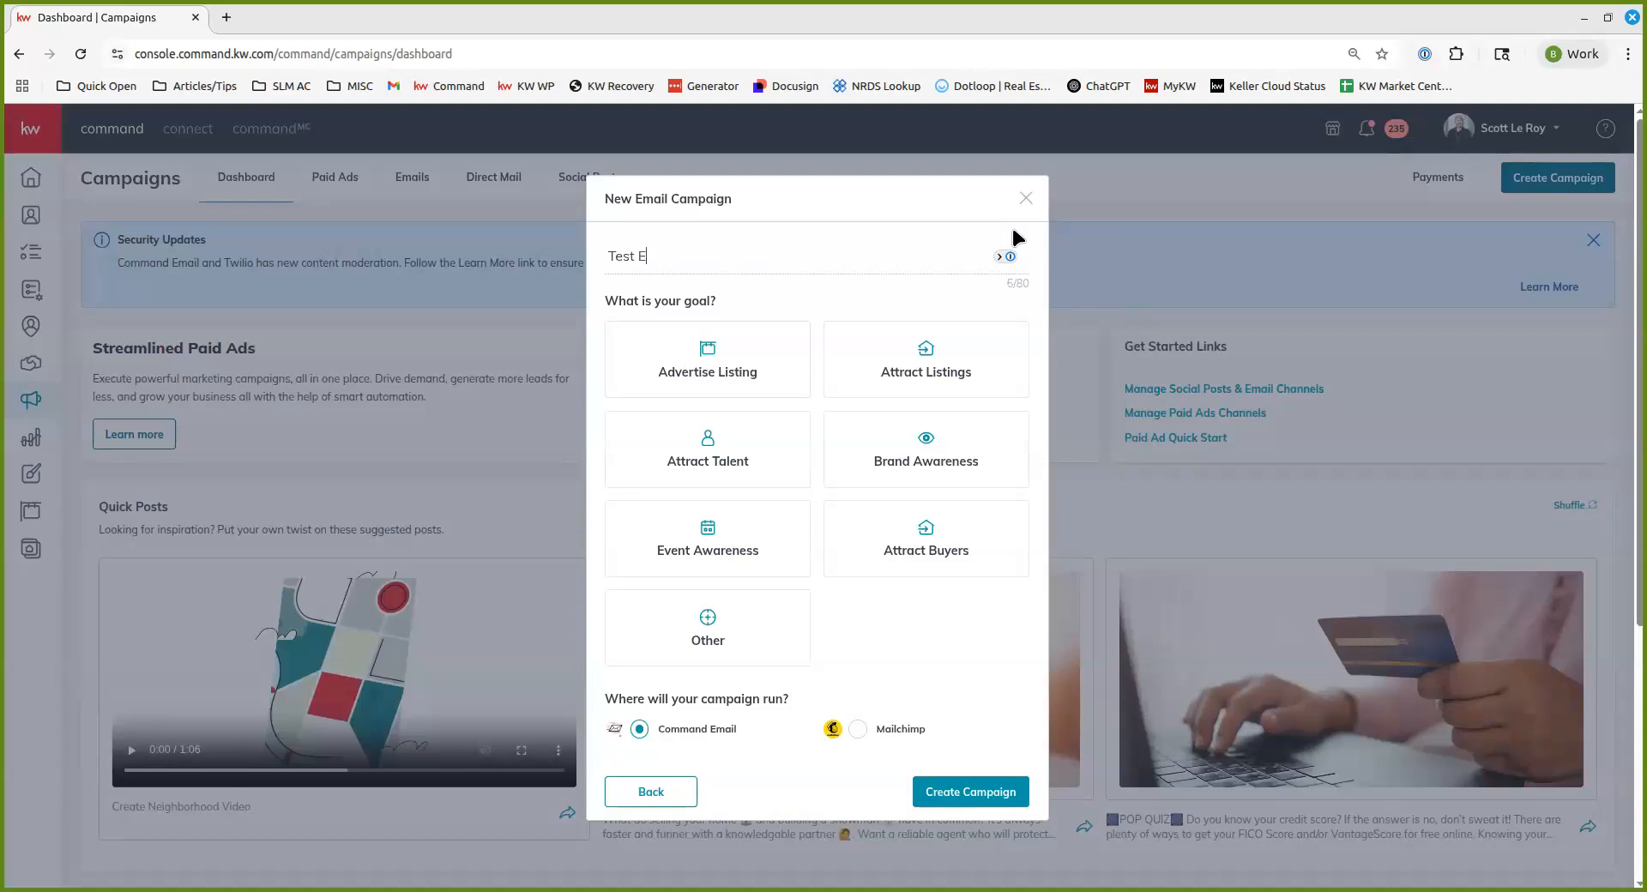
text(mail Campaign)
click(904, 461)
scroll(746, 677, down, 5)
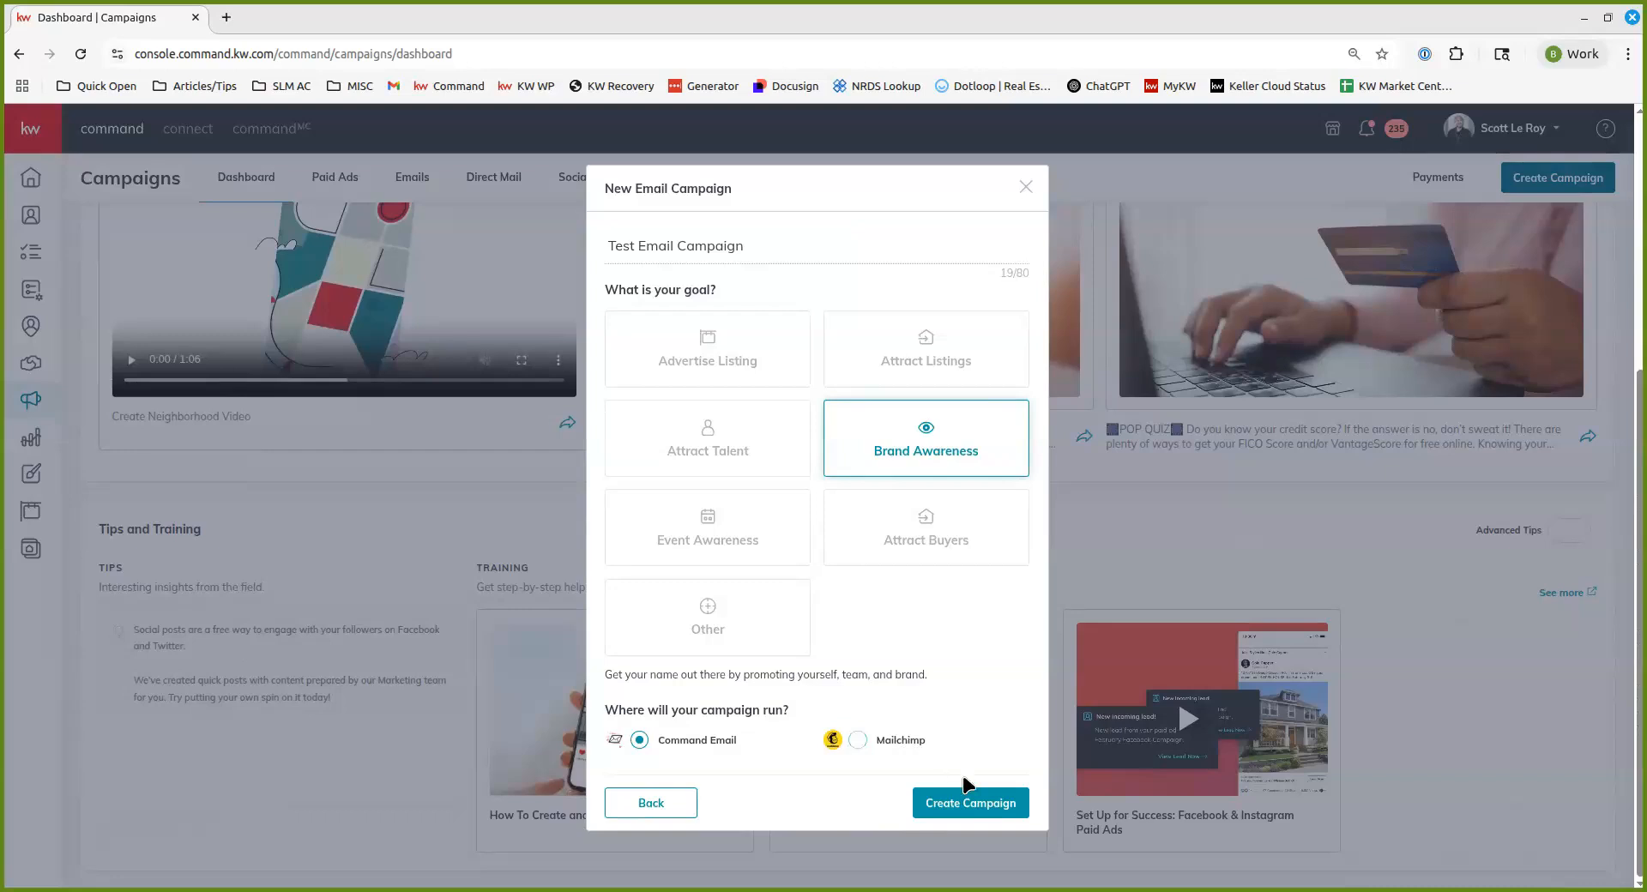
click(987, 806)
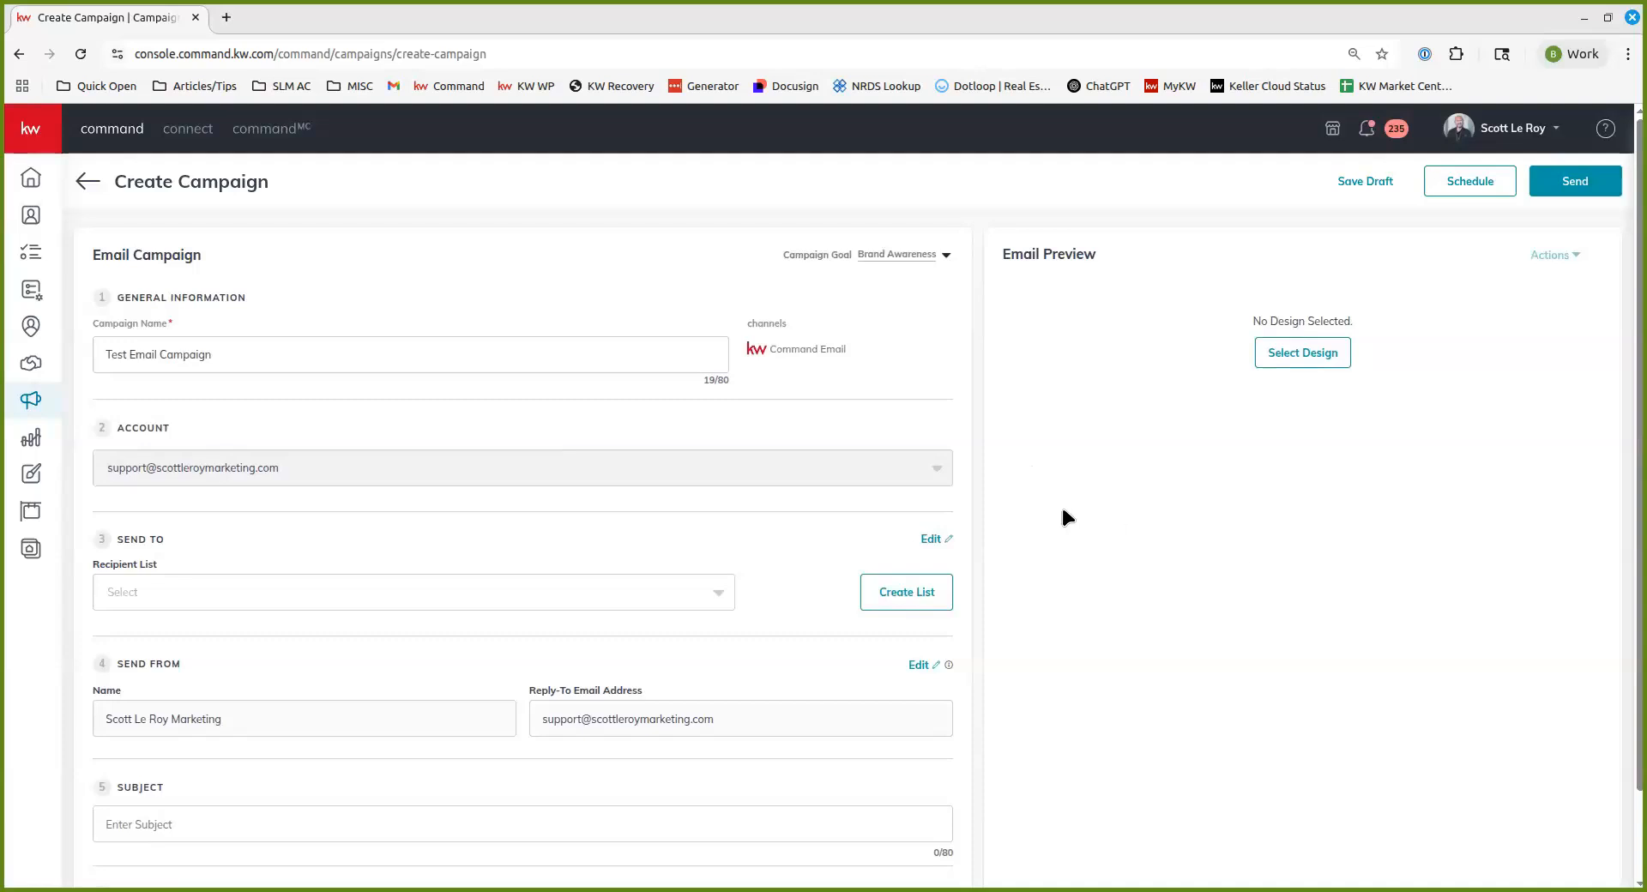
Step: Change the campaign goal to Advertise Listing and select the Test recipient list
click(907, 257)
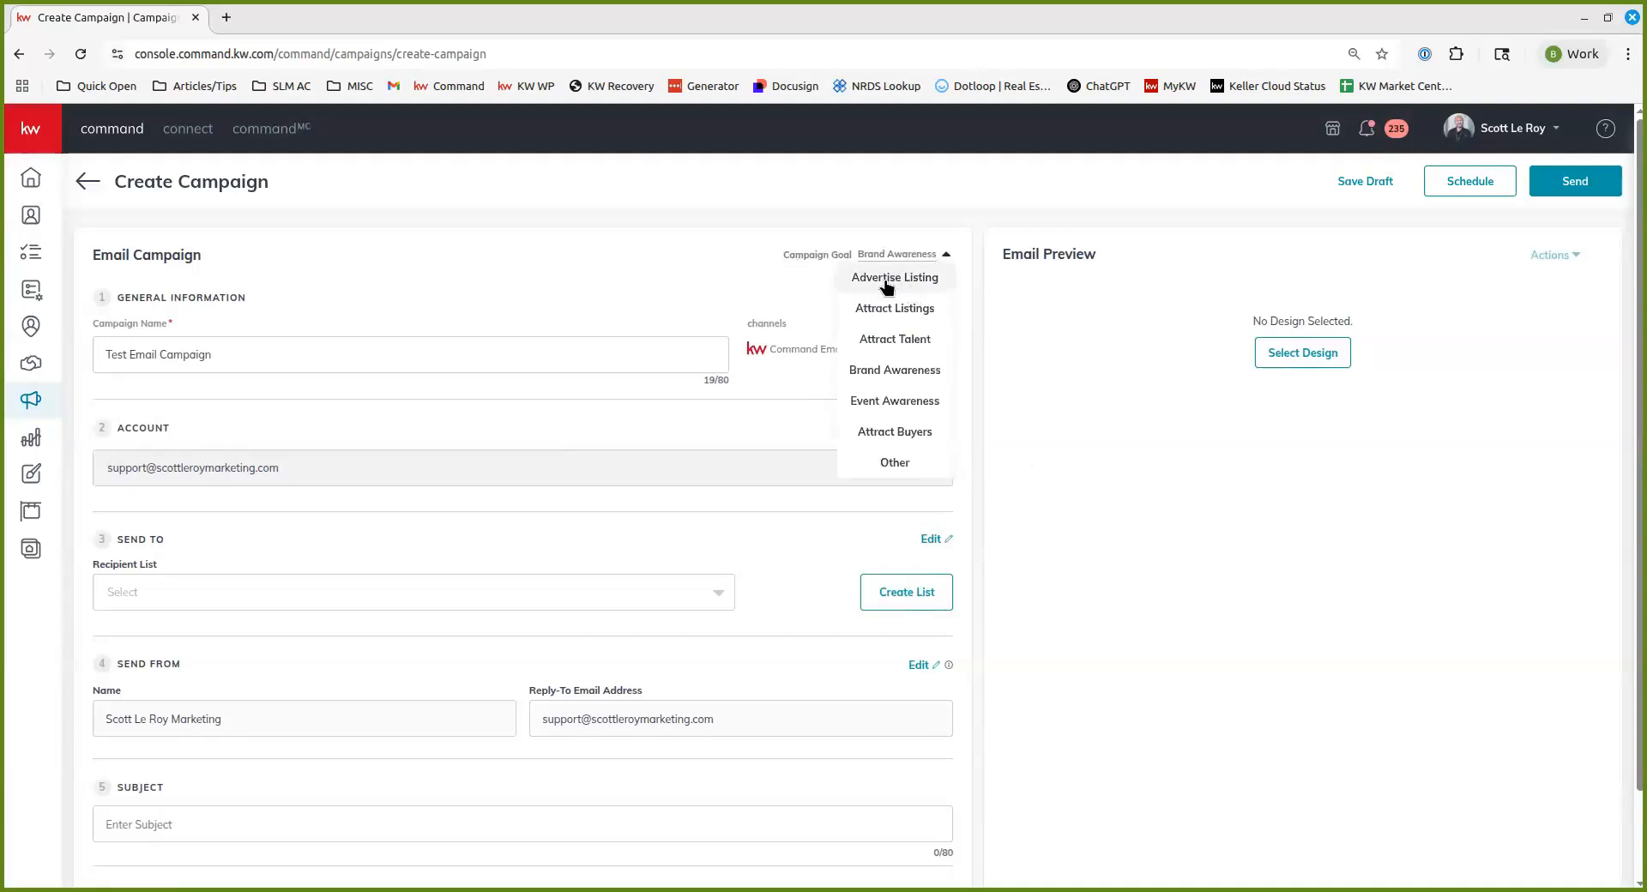
click(883, 283)
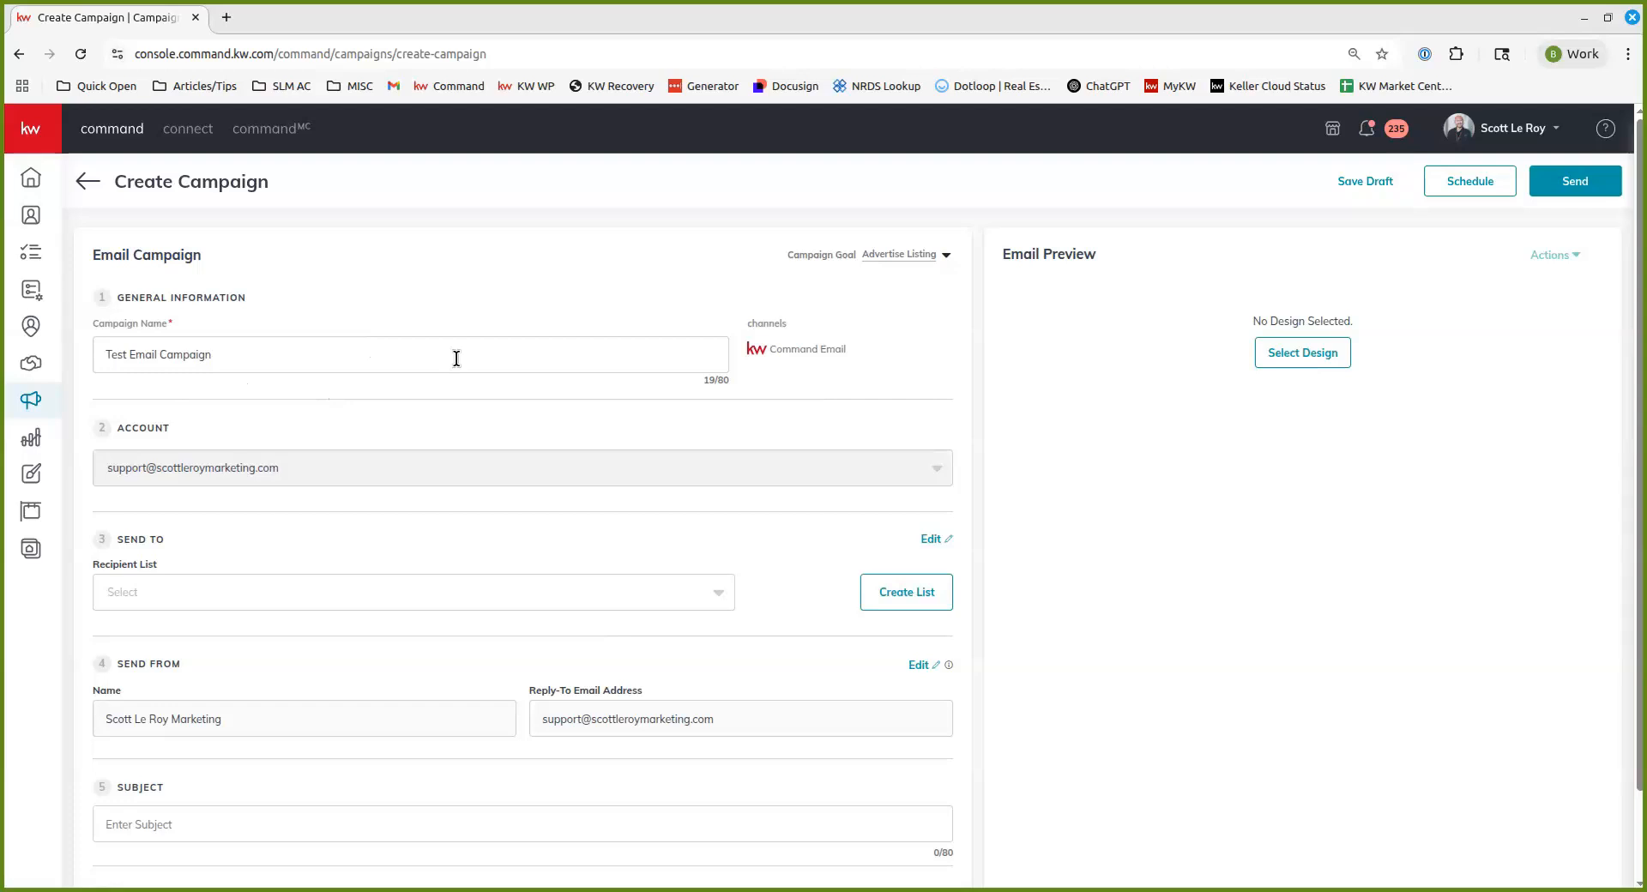
scroll(455, 358, down, 2)
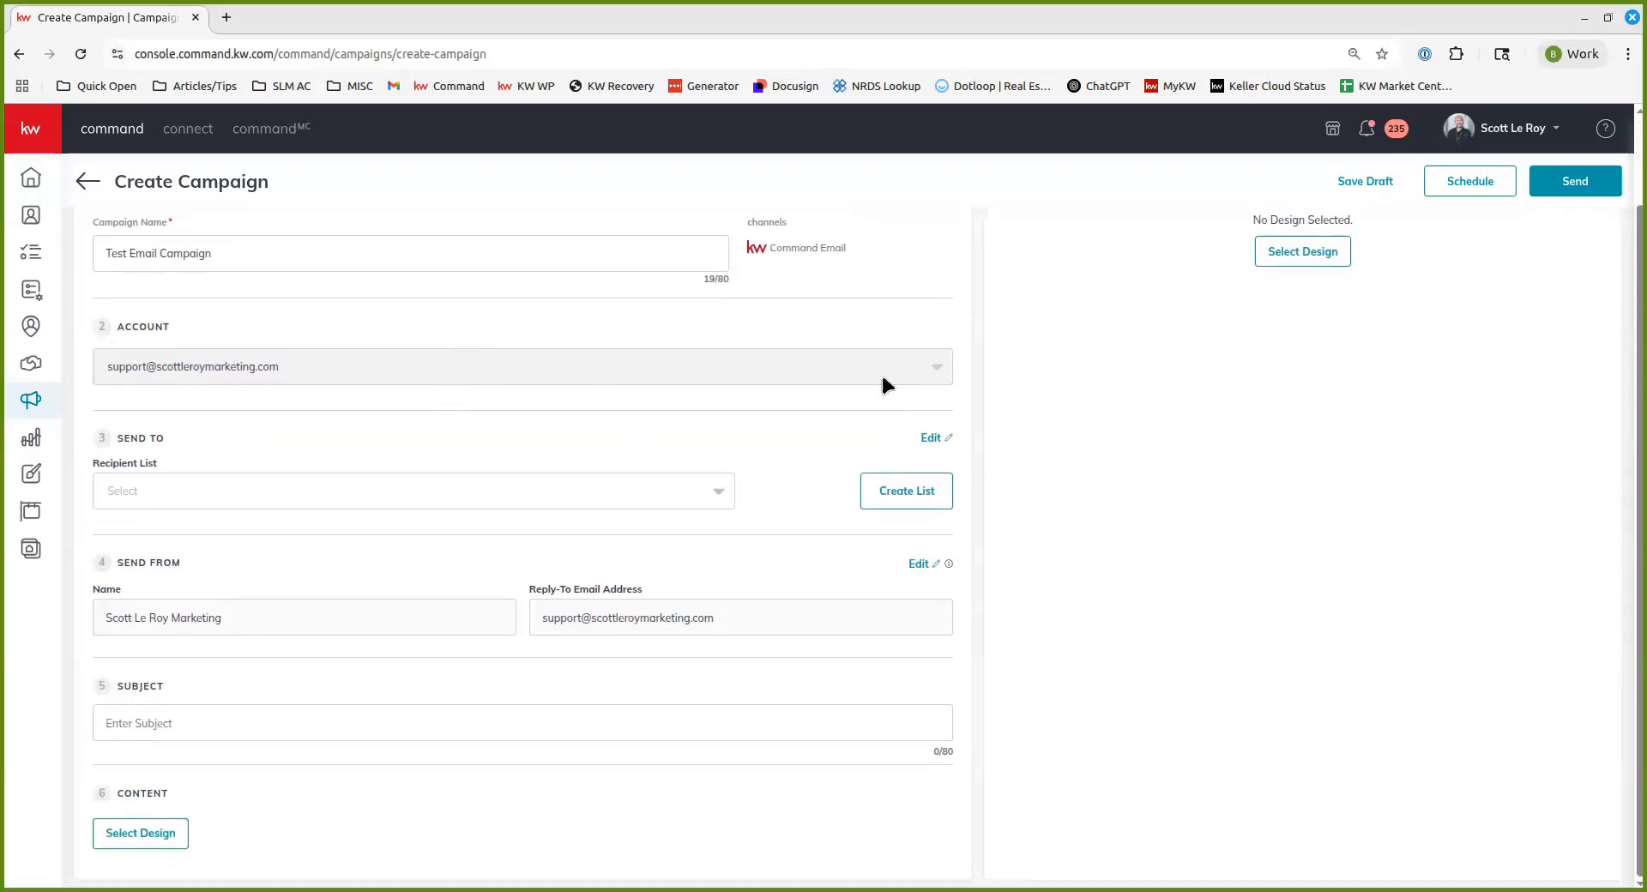
scroll(888, 383, up, 2)
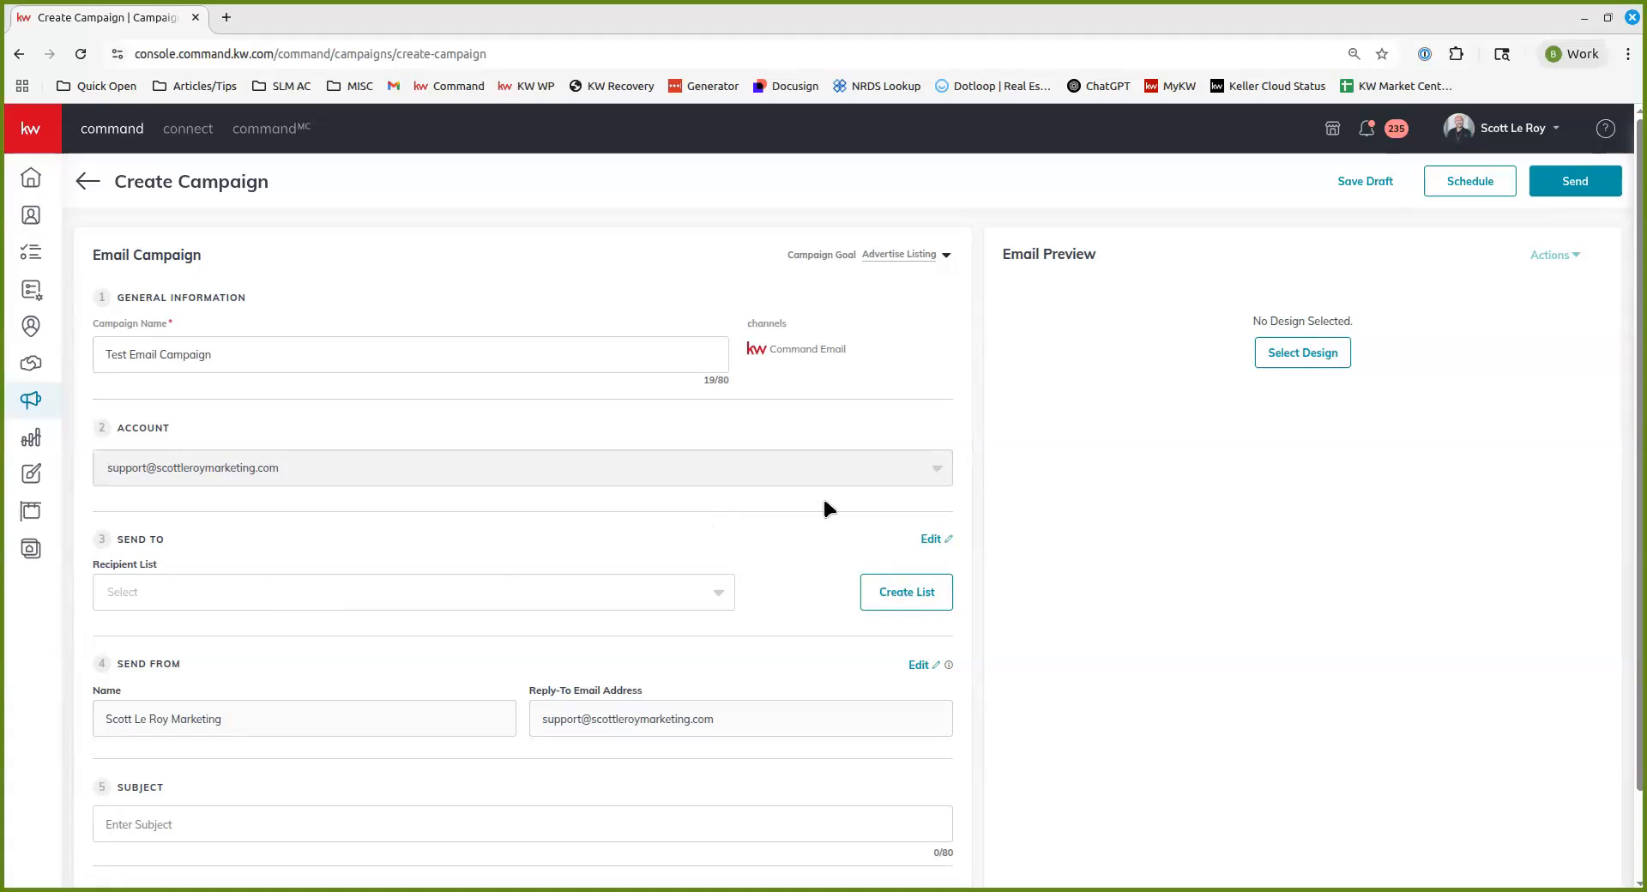
click(491, 602)
scroll(205, 777, down, 3)
scroll(204, 777, up, 3)
click(206, 665)
scroll(481, 644, down, 1)
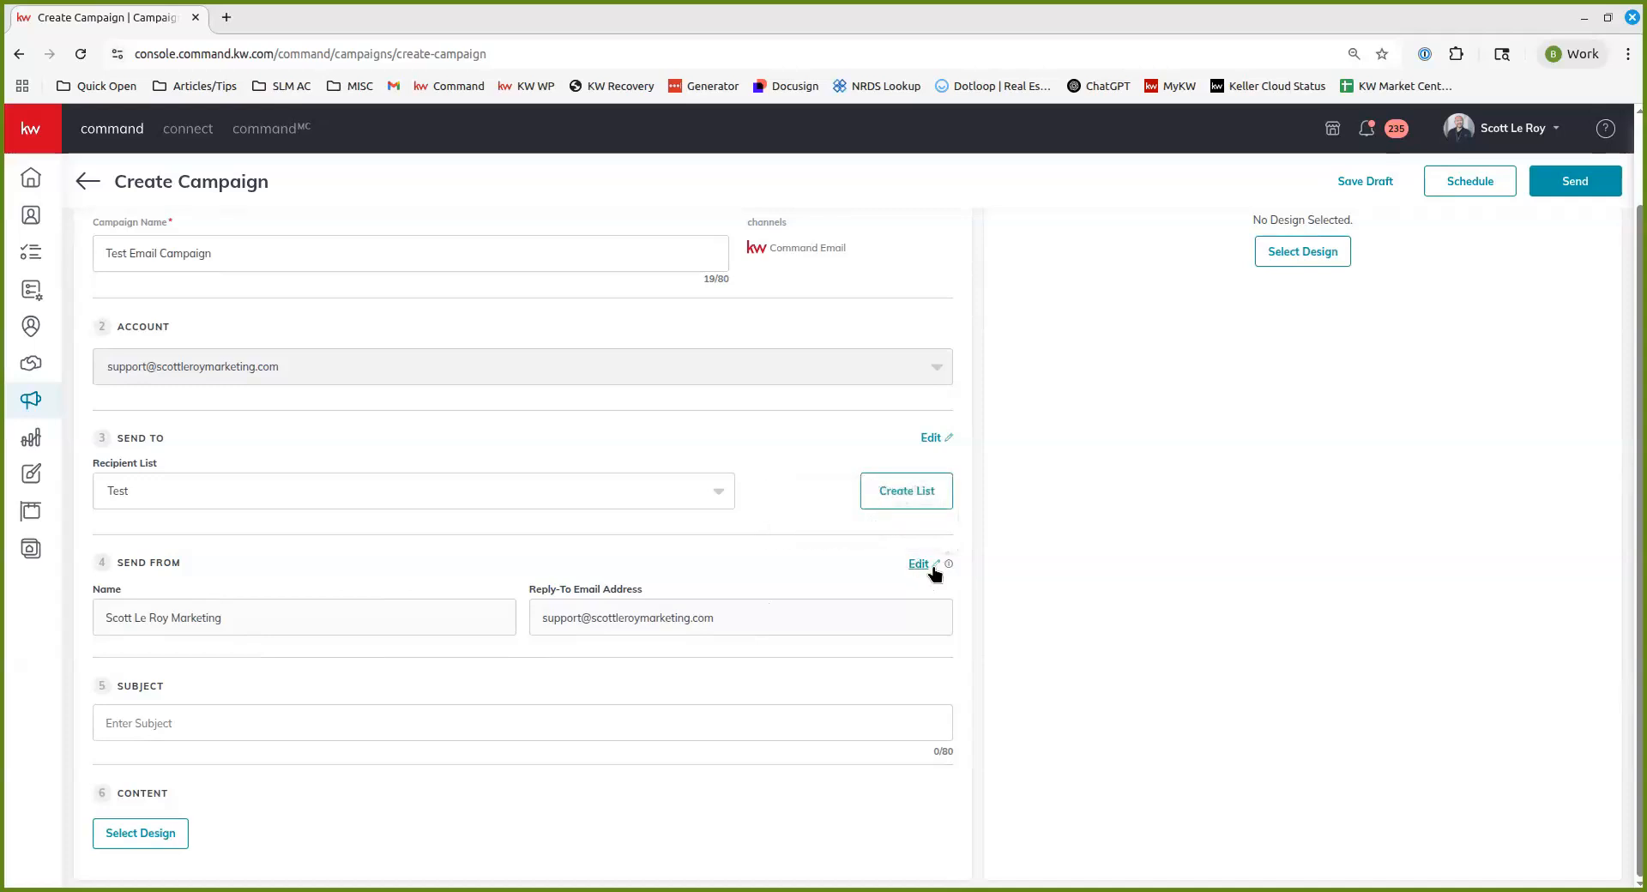
Step: Enter "A Listing You Might Like" as the email subject
click(245, 726)
text(A Listing You Might Like)
scroll(637, 645, up, 2)
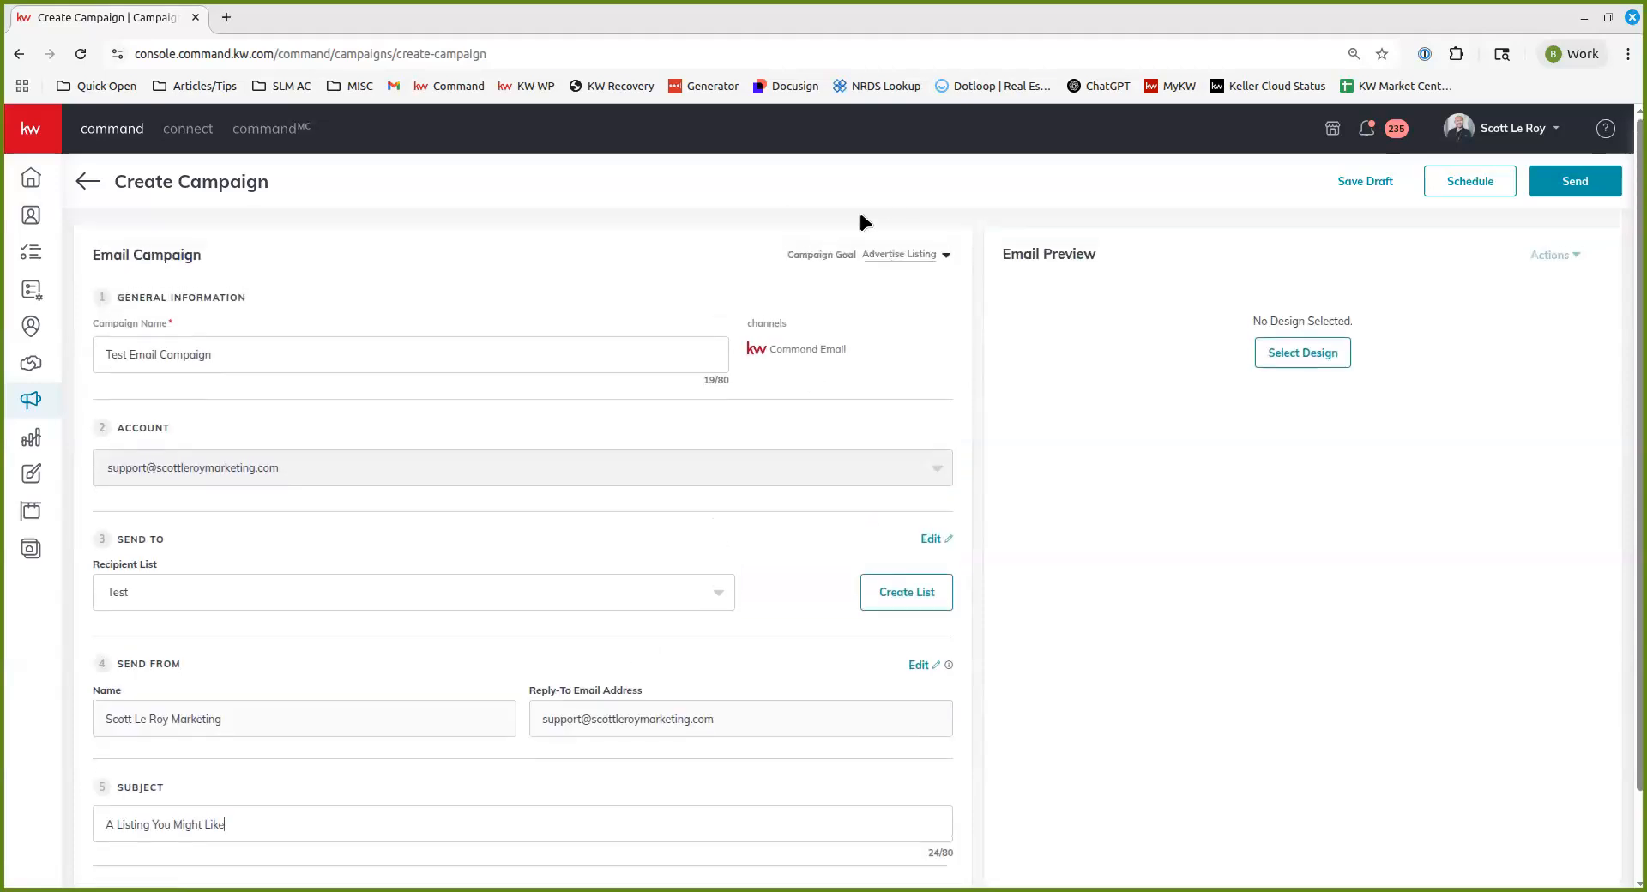
Step: Select the Just Listed design from the KWRI templates as the email's content
scroll(184, 763, down, 2)
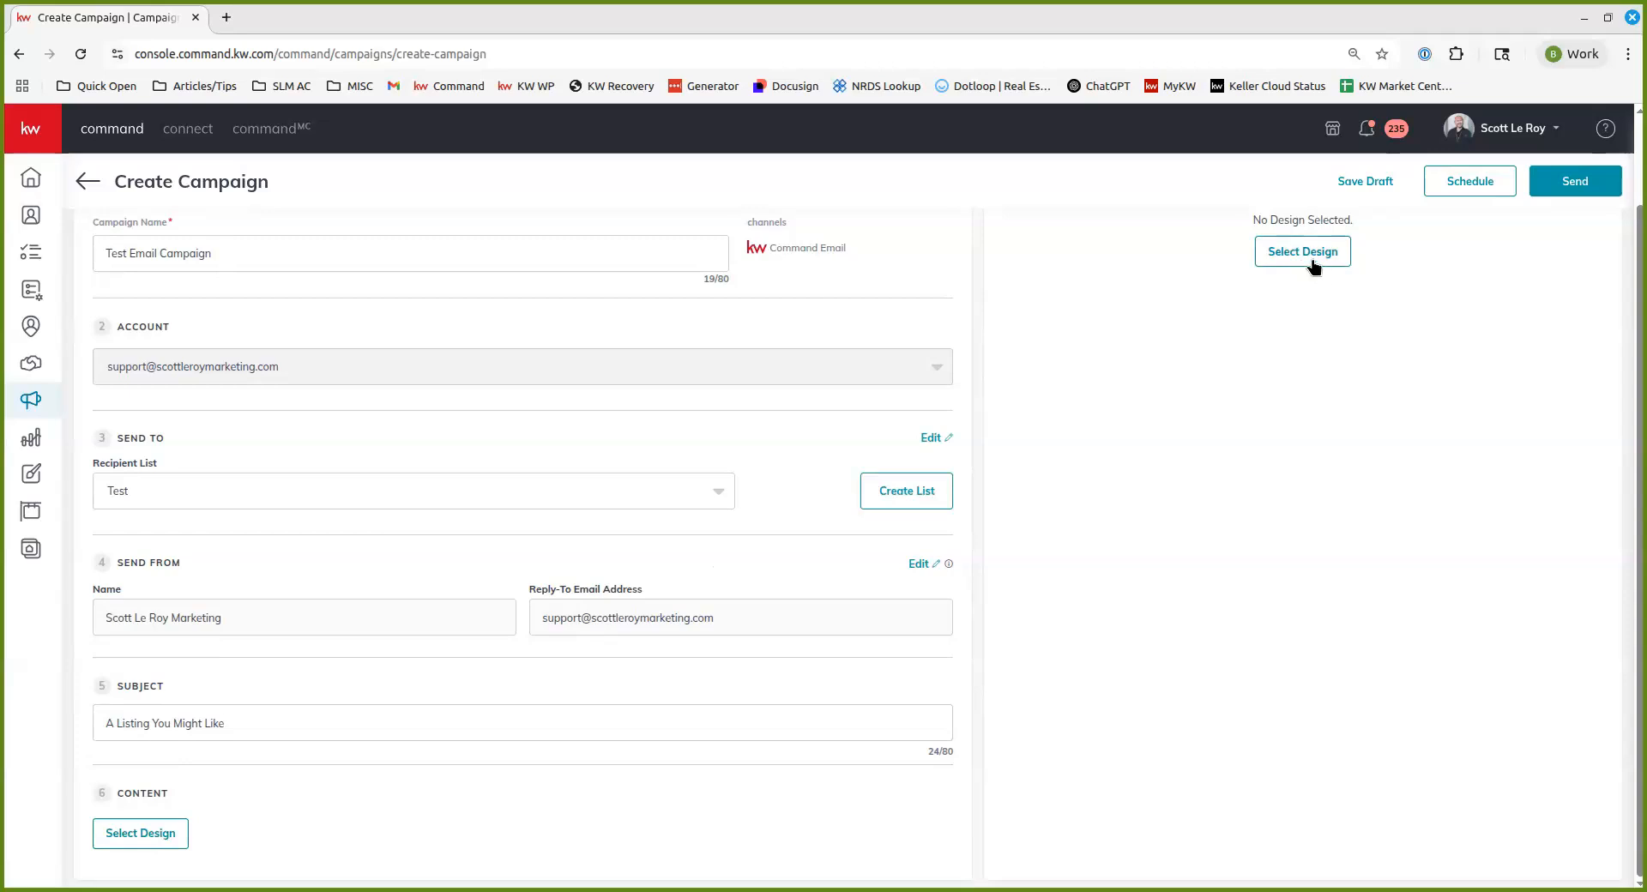
click(134, 840)
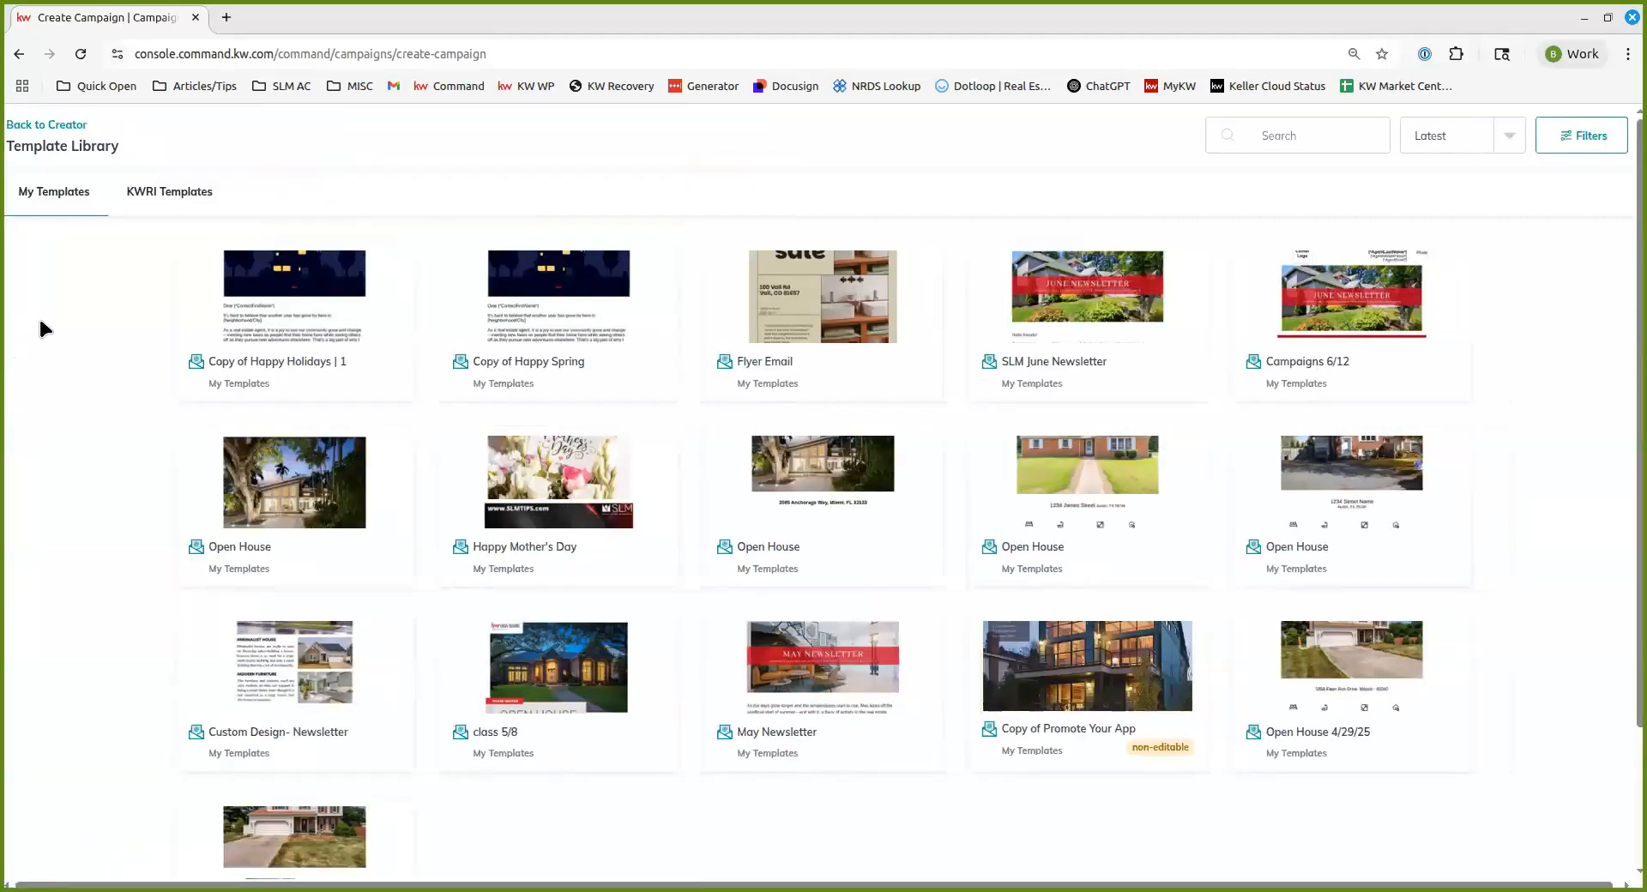
click(204, 195)
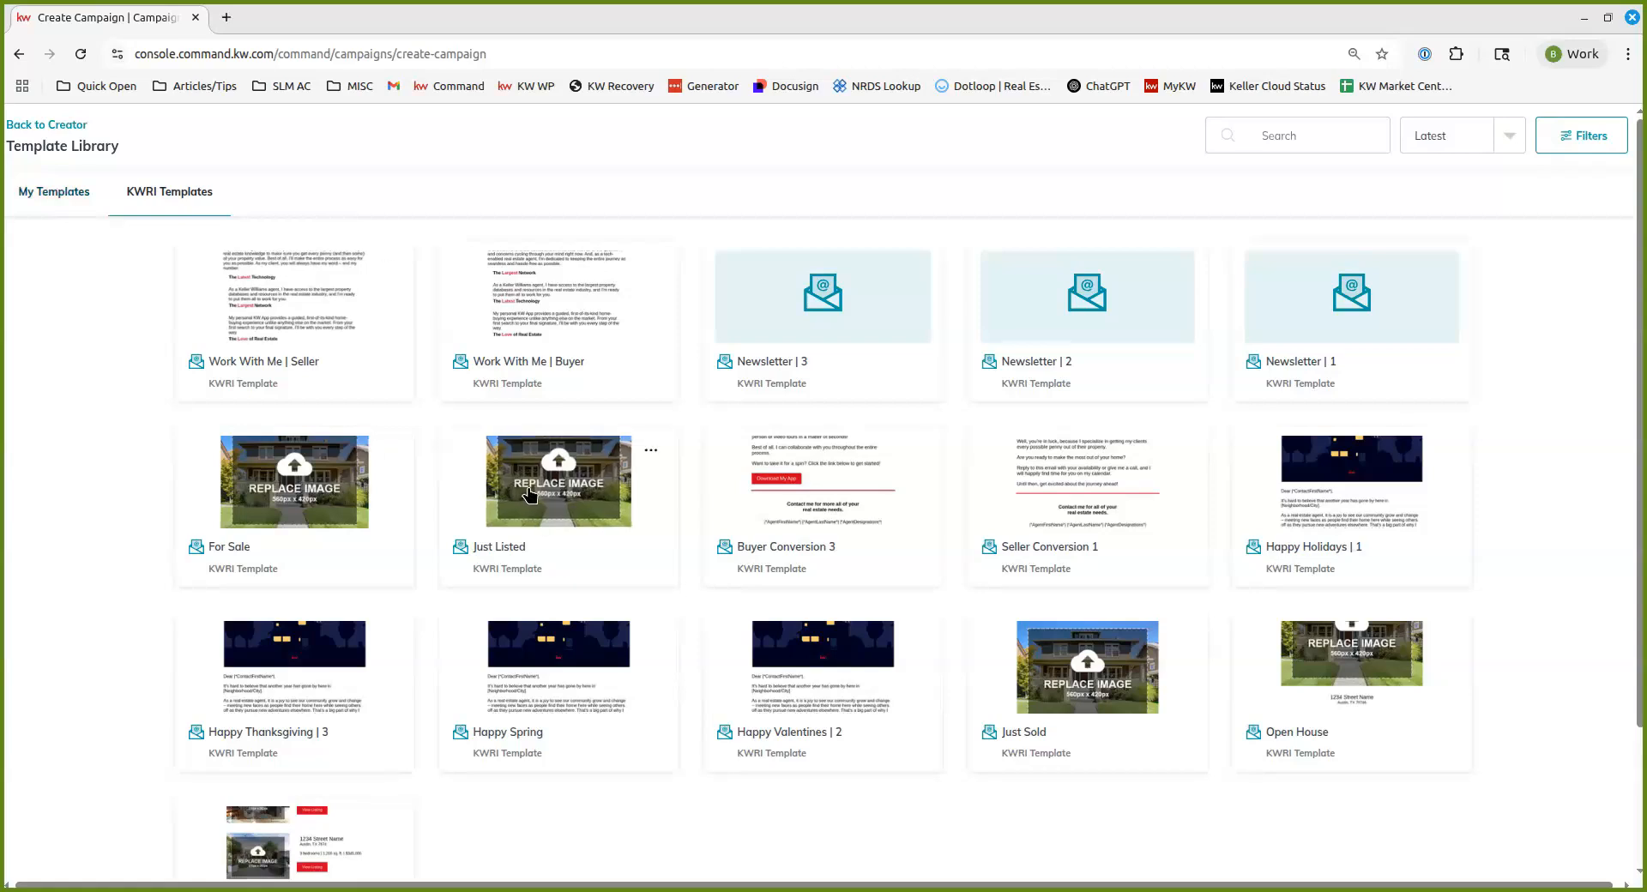
click(568, 515)
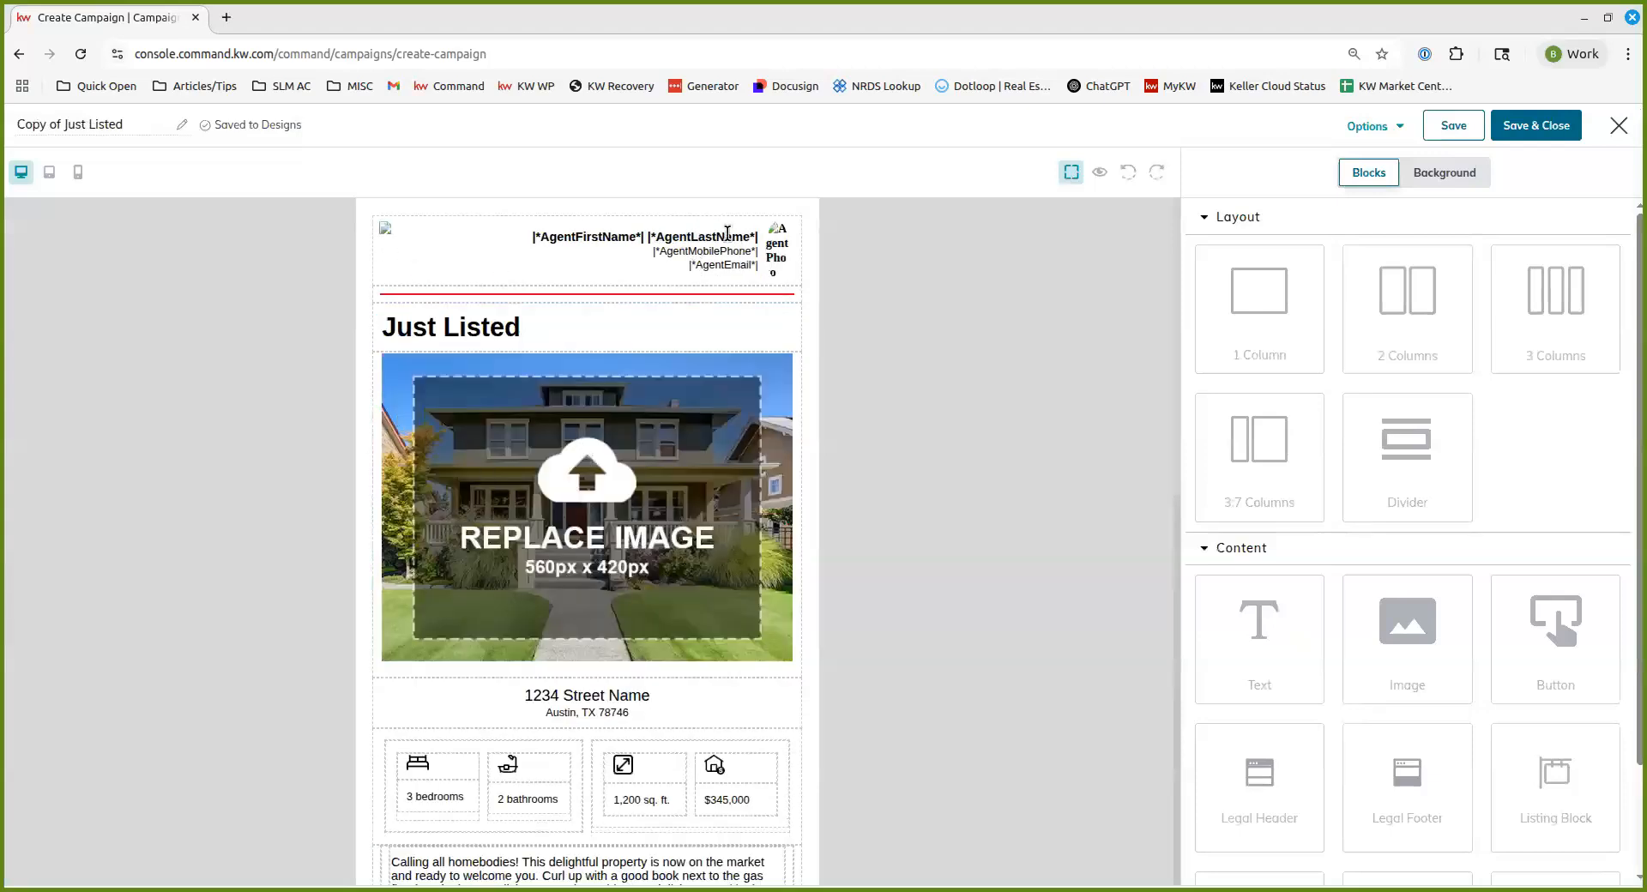
Step: Review the template's sections and change its "Just Listed" heading to "New Listing You Might Like!"
scroll(573, 542, down, 1)
scroll(572, 543, down, 10)
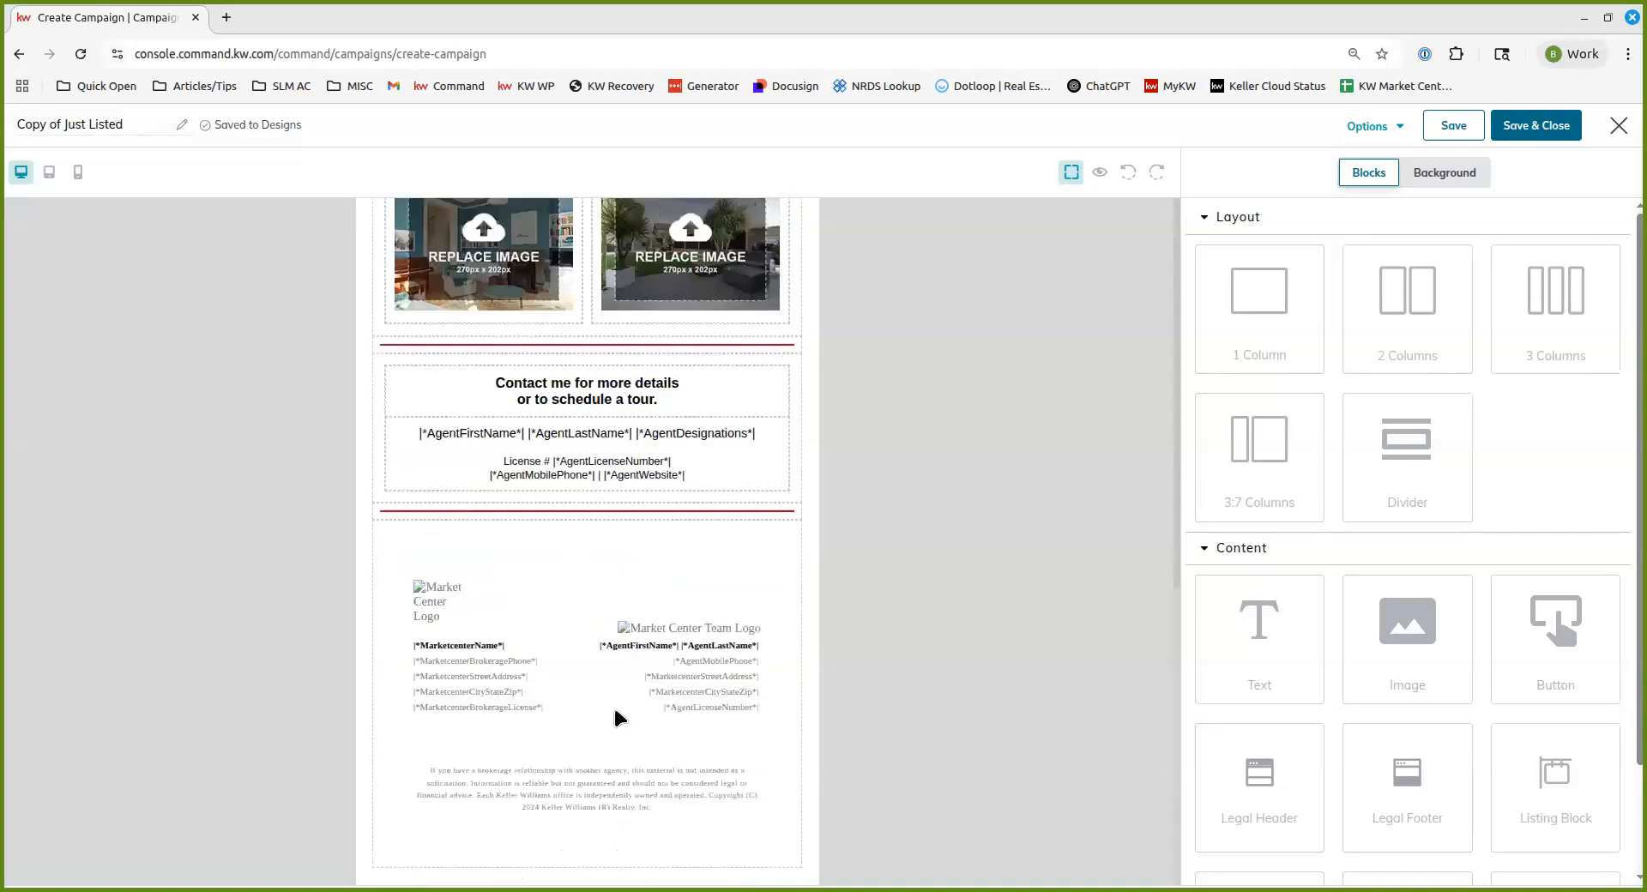
scroll(558, 684, up, 11)
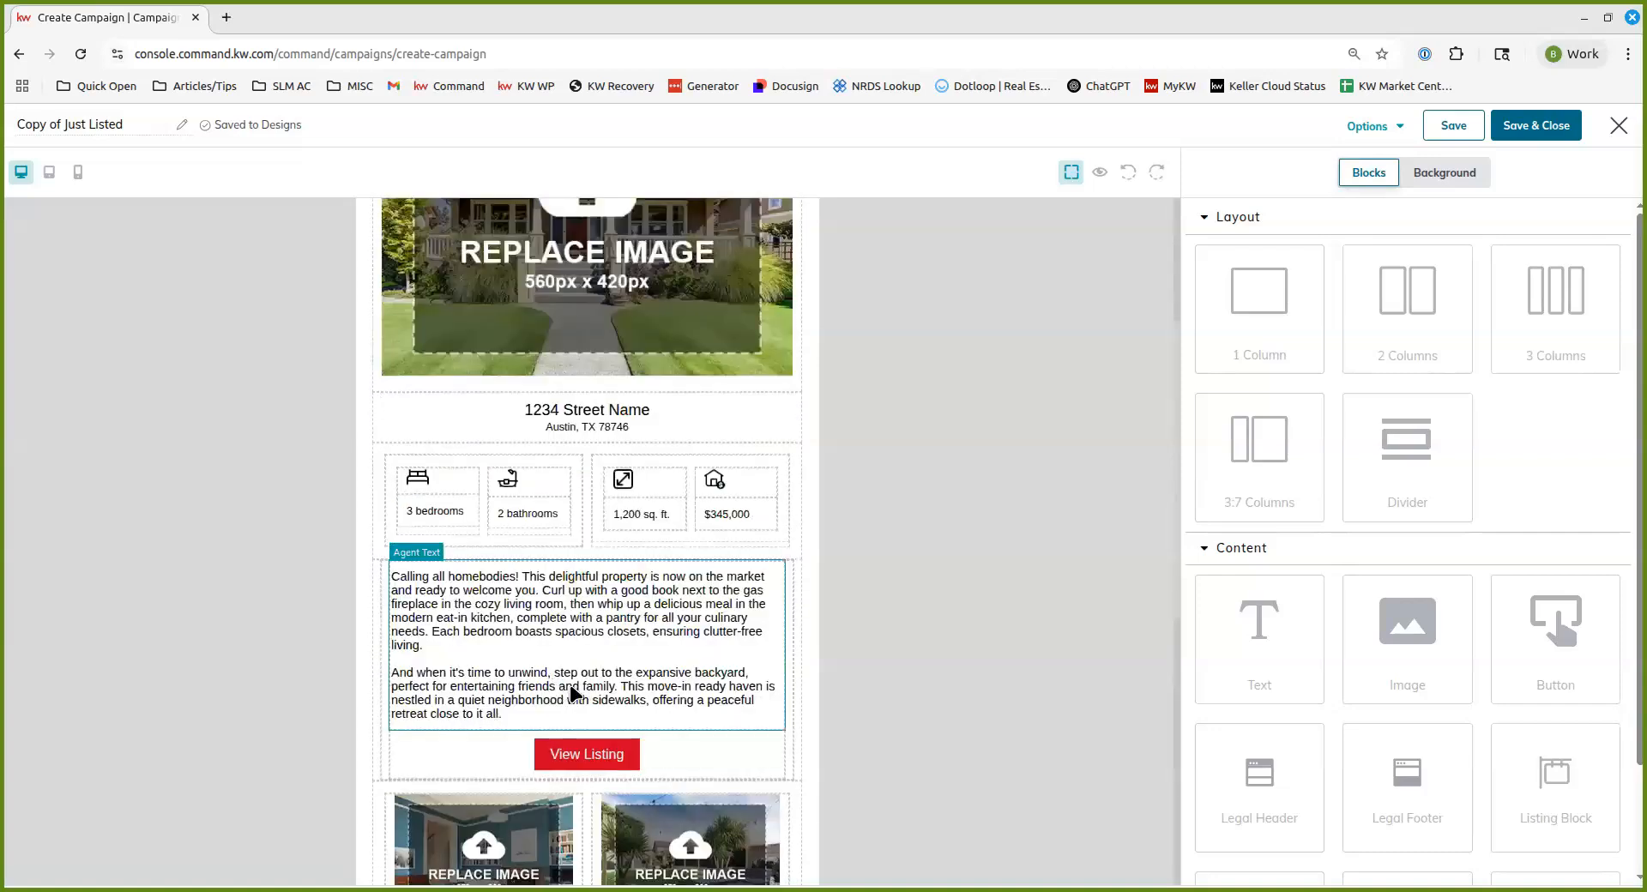
scroll(711, 250, down, 11)
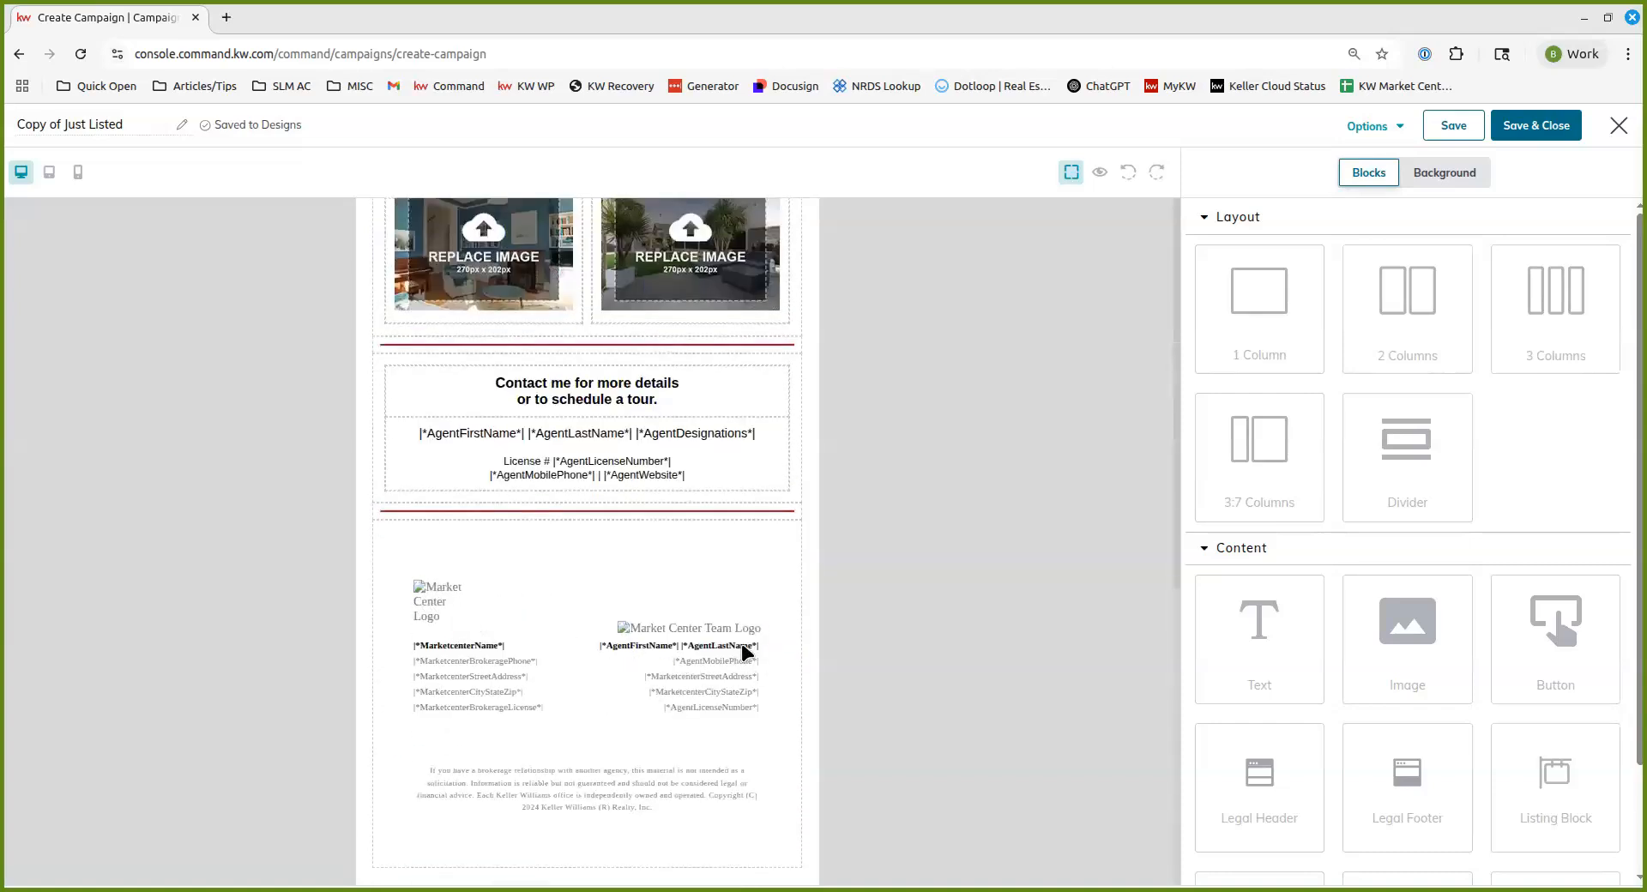
scroll(532, 774, up, 15)
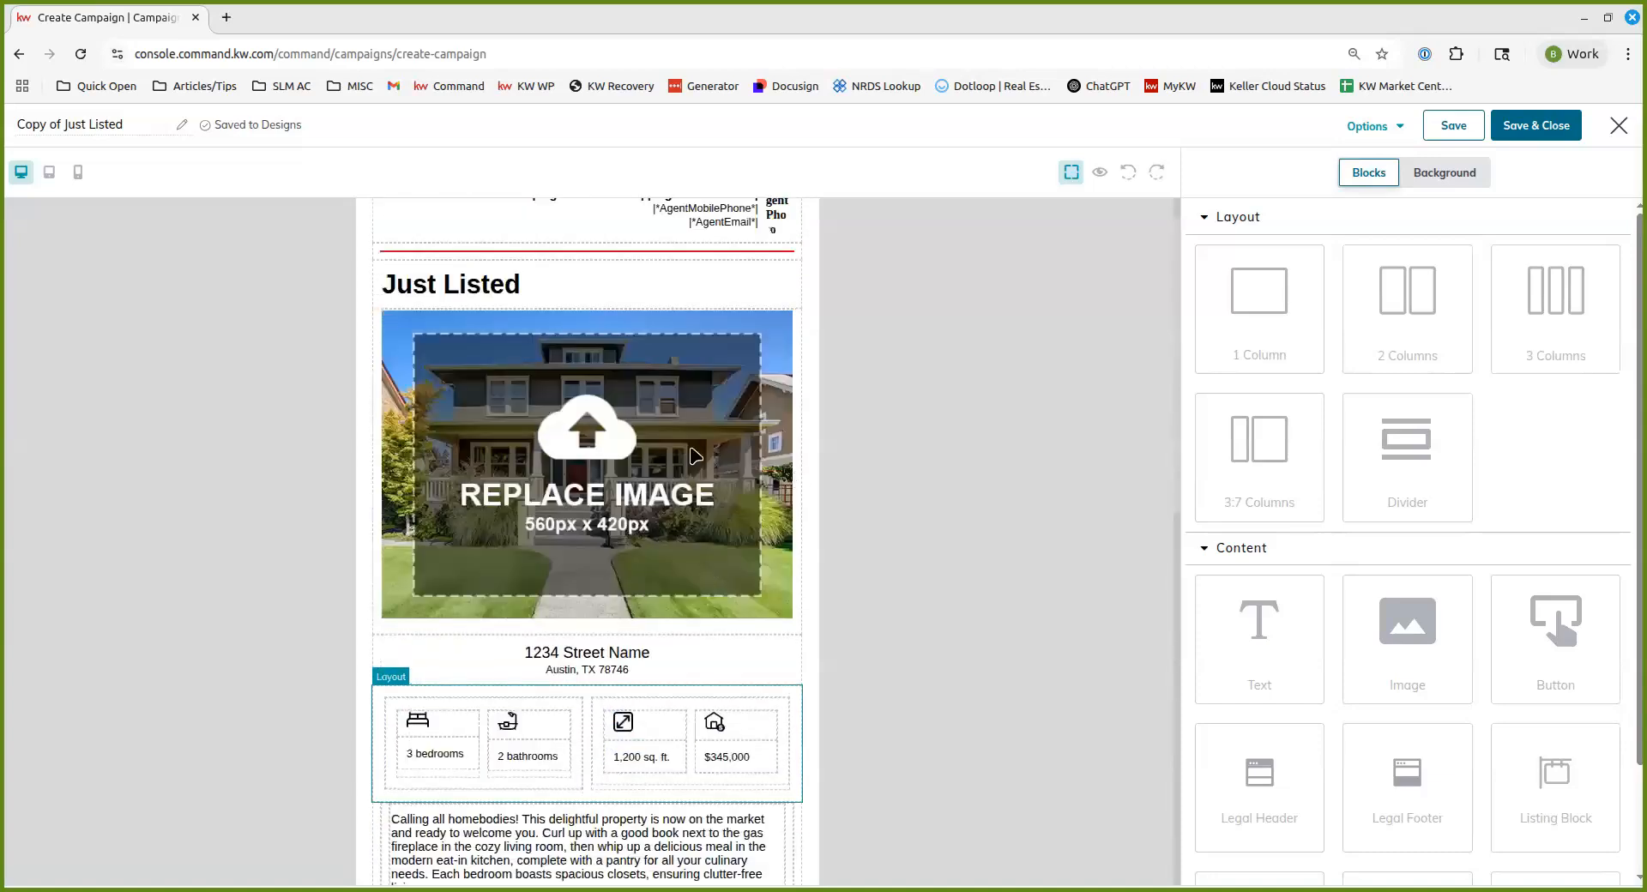
click(510, 334)
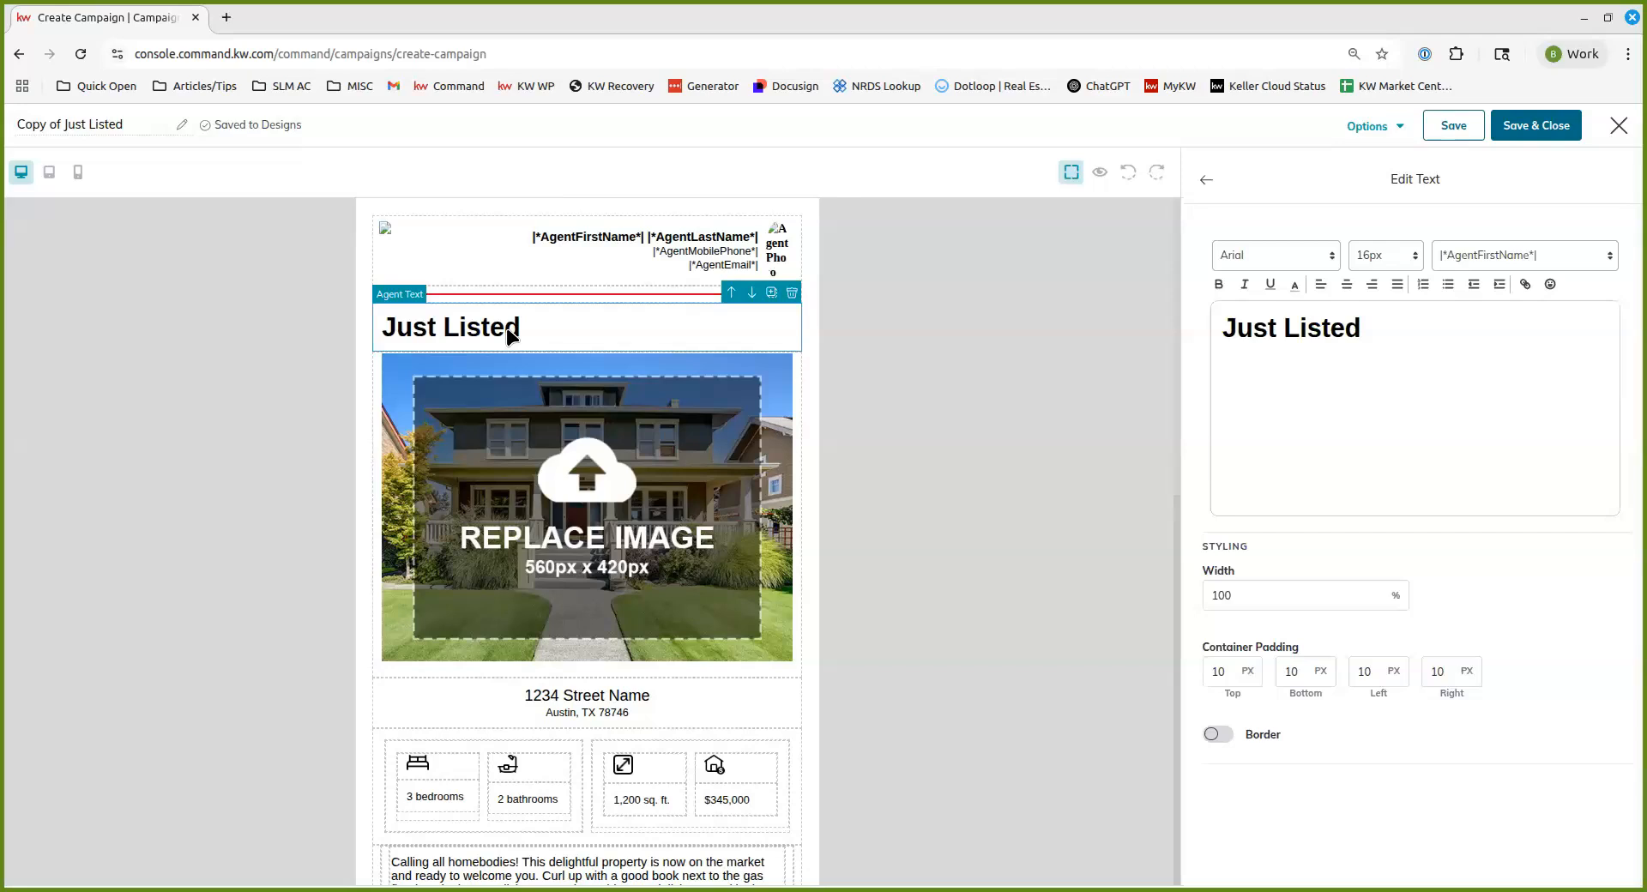
triple_click(1297, 330)
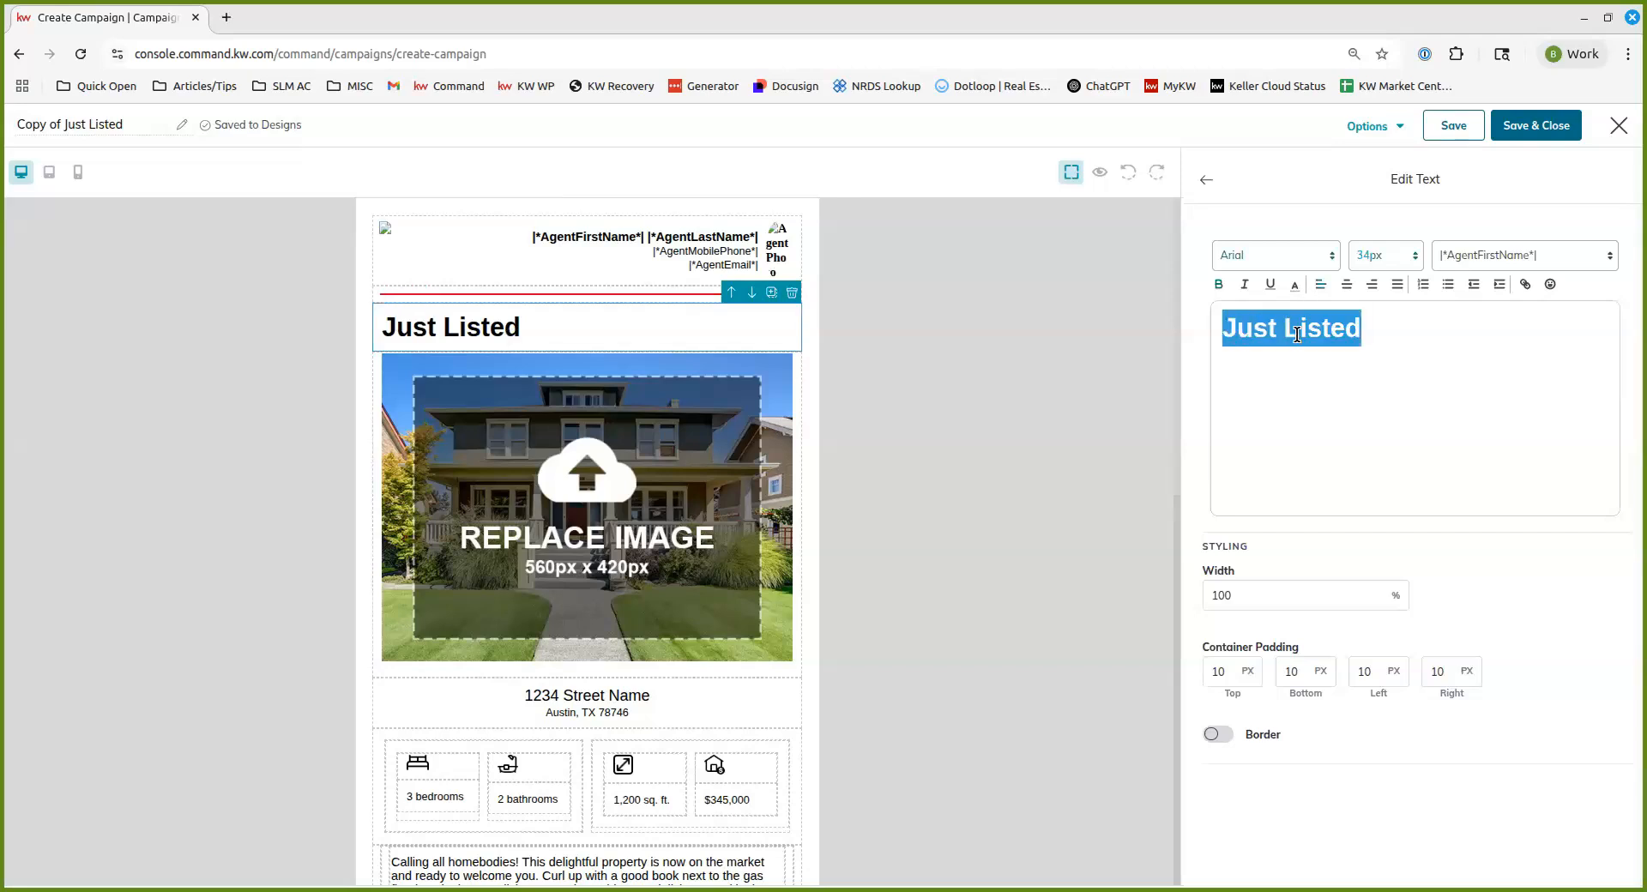
text(New L)
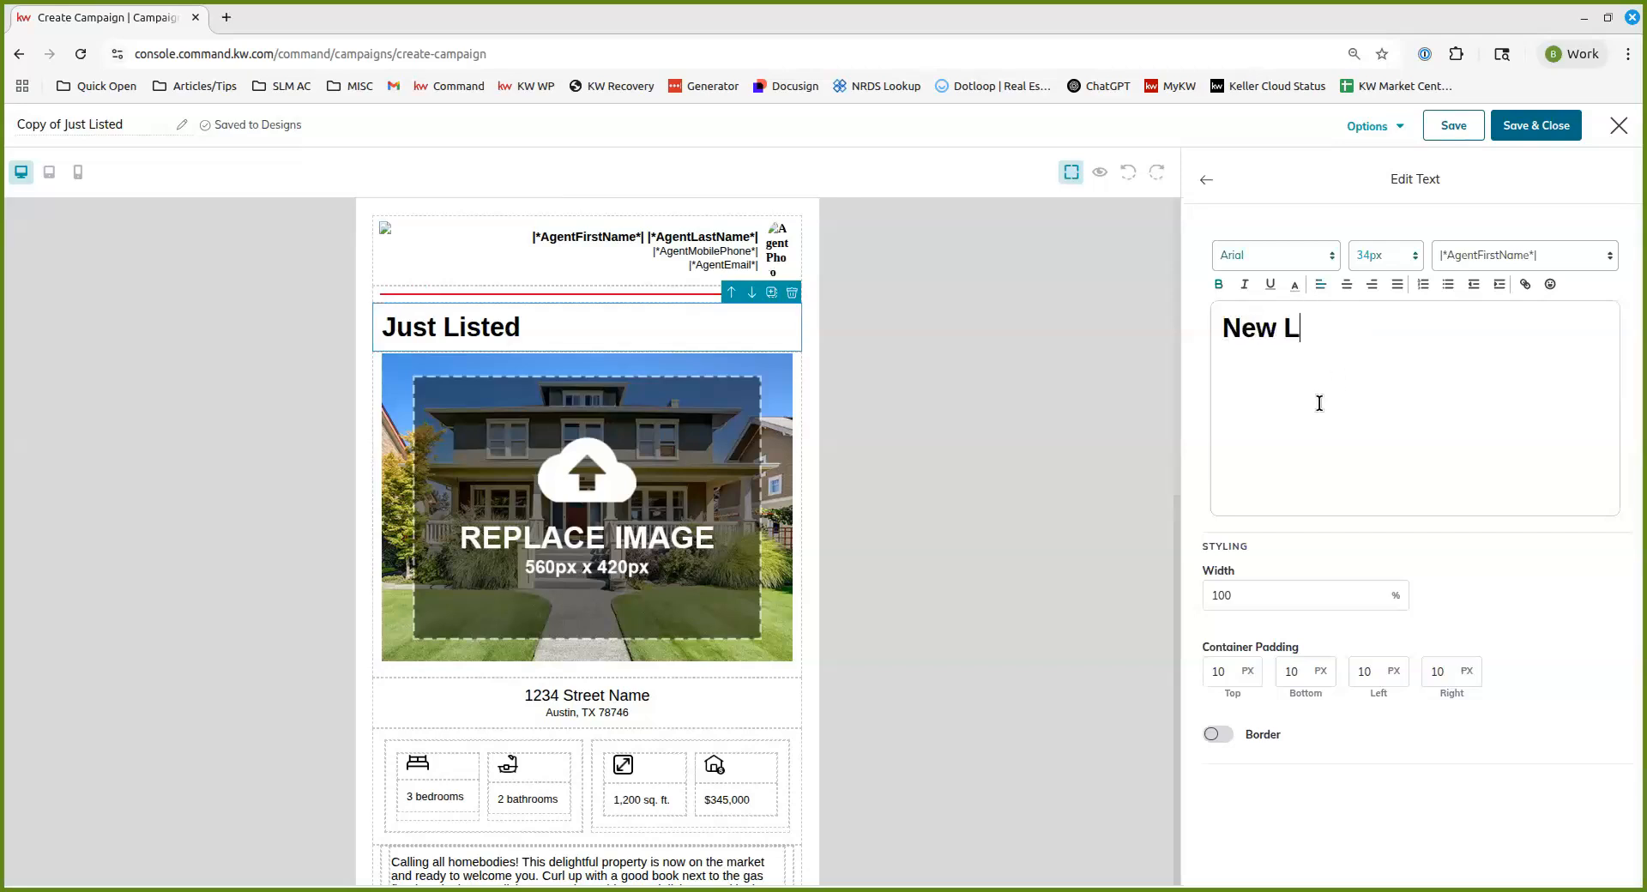
text(isting Y)
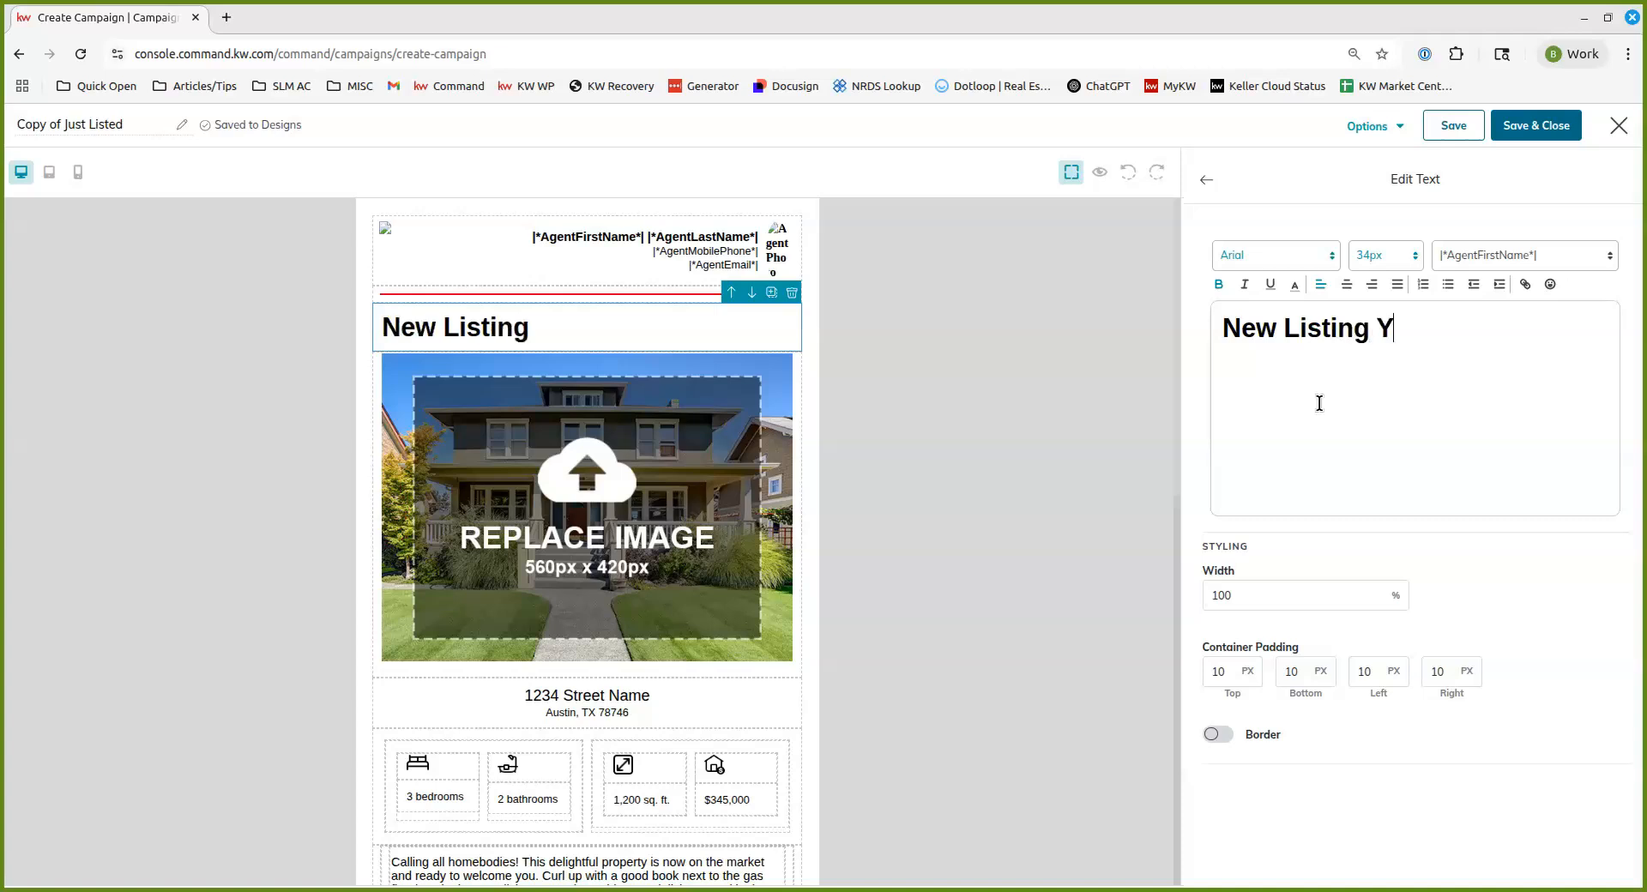
text(ou Might Like!)
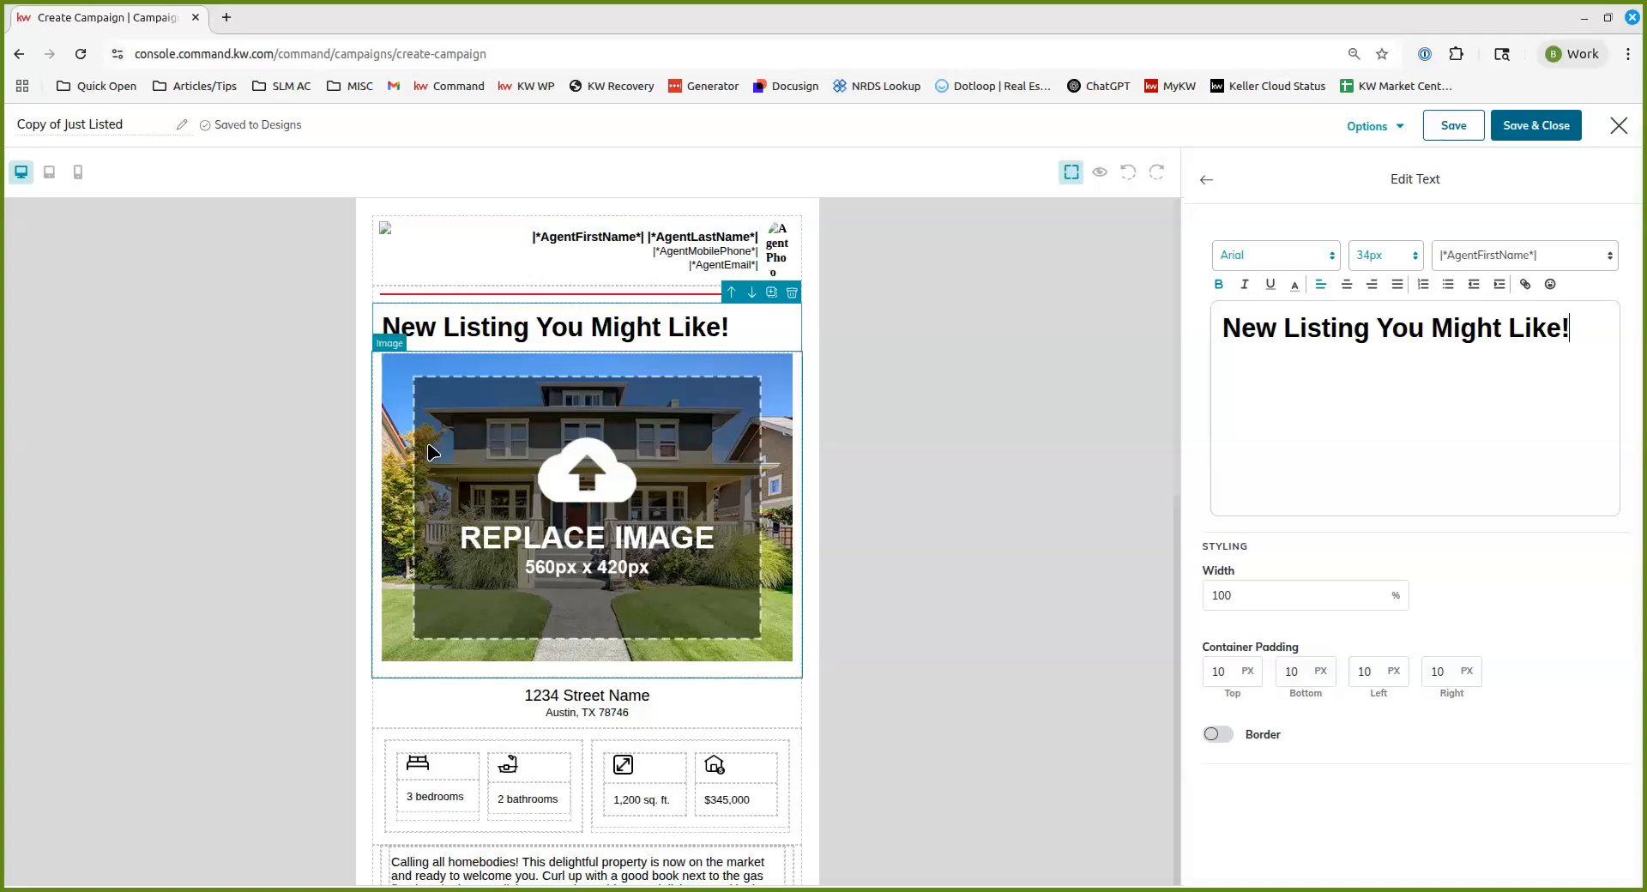
Step: Search the listing images by property address and replace the main placeholder image with the front exterior photo of the Fairhaven, MA listing
click(598, 506)
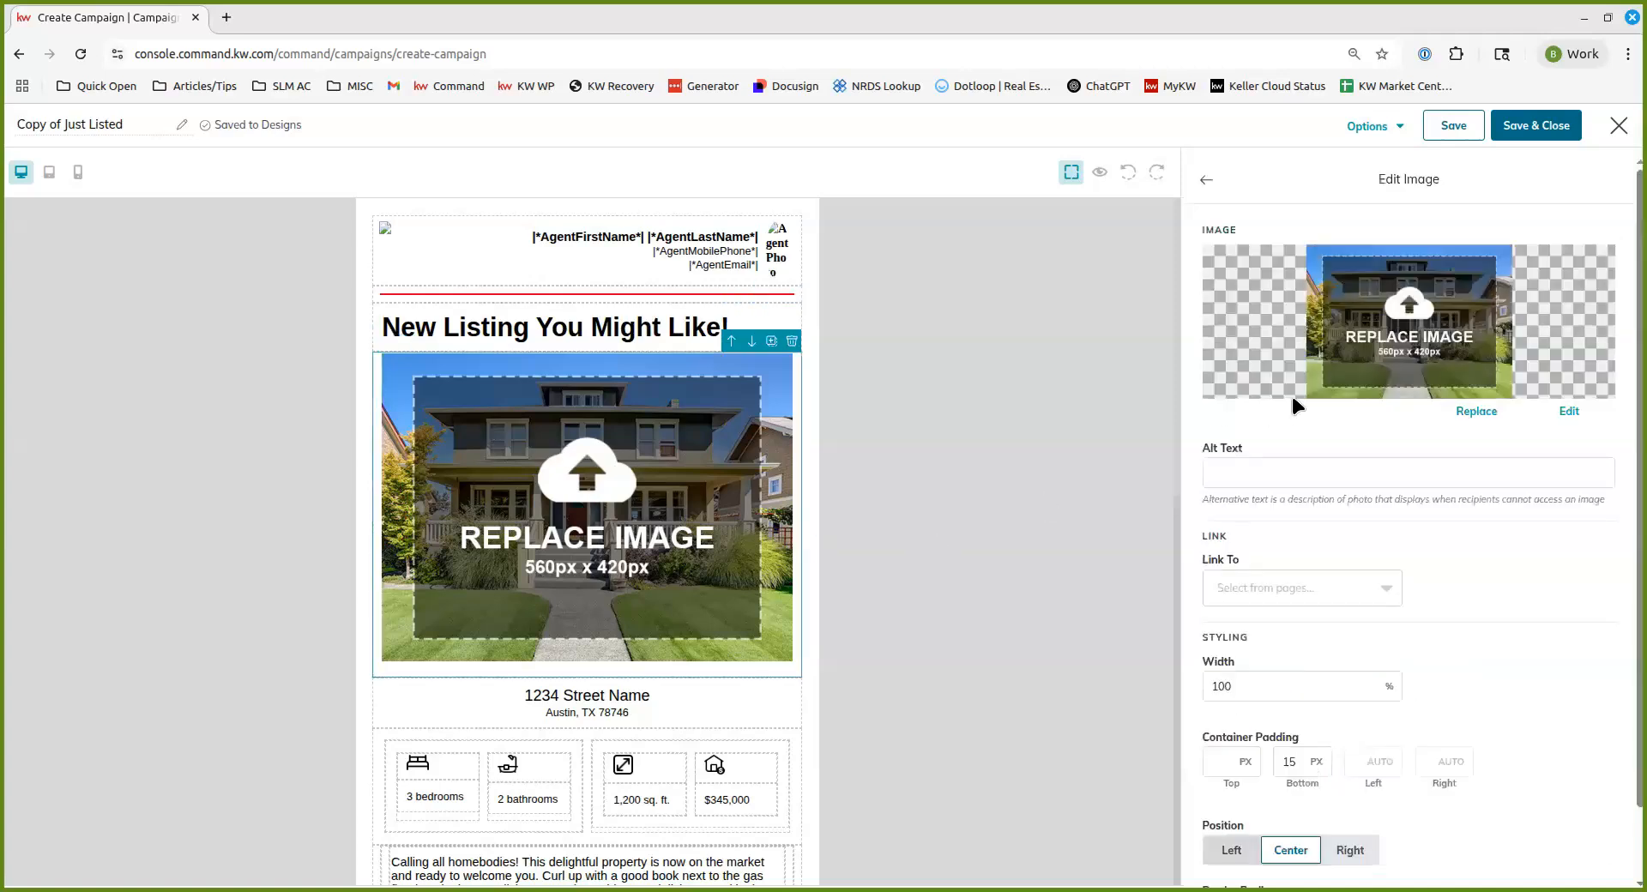
click(1475, 415)
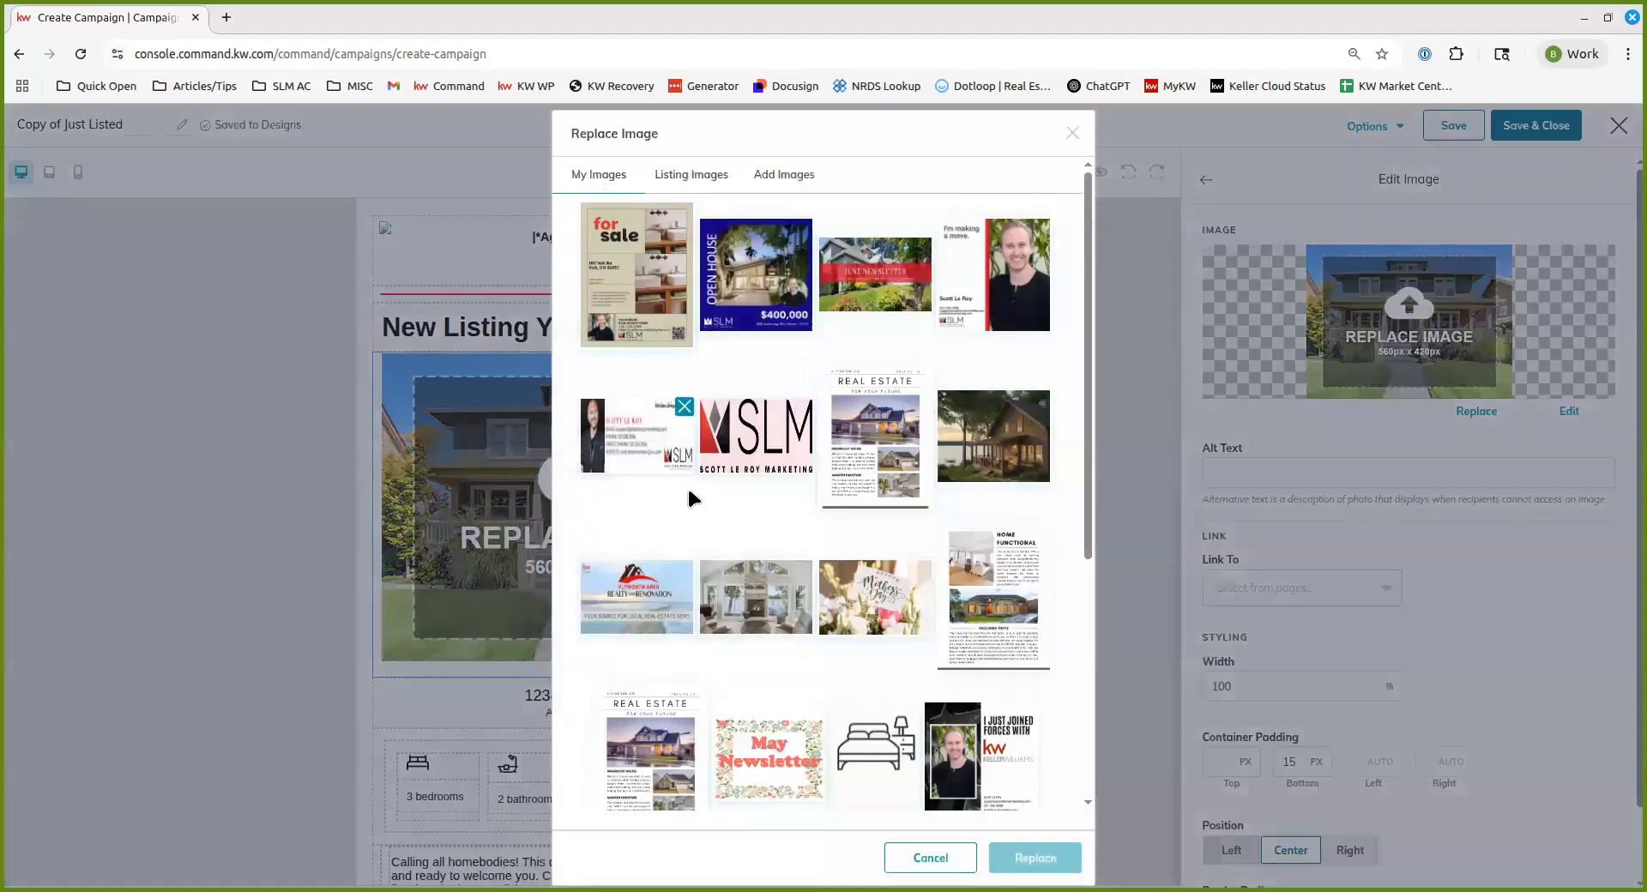
click(695, 176)
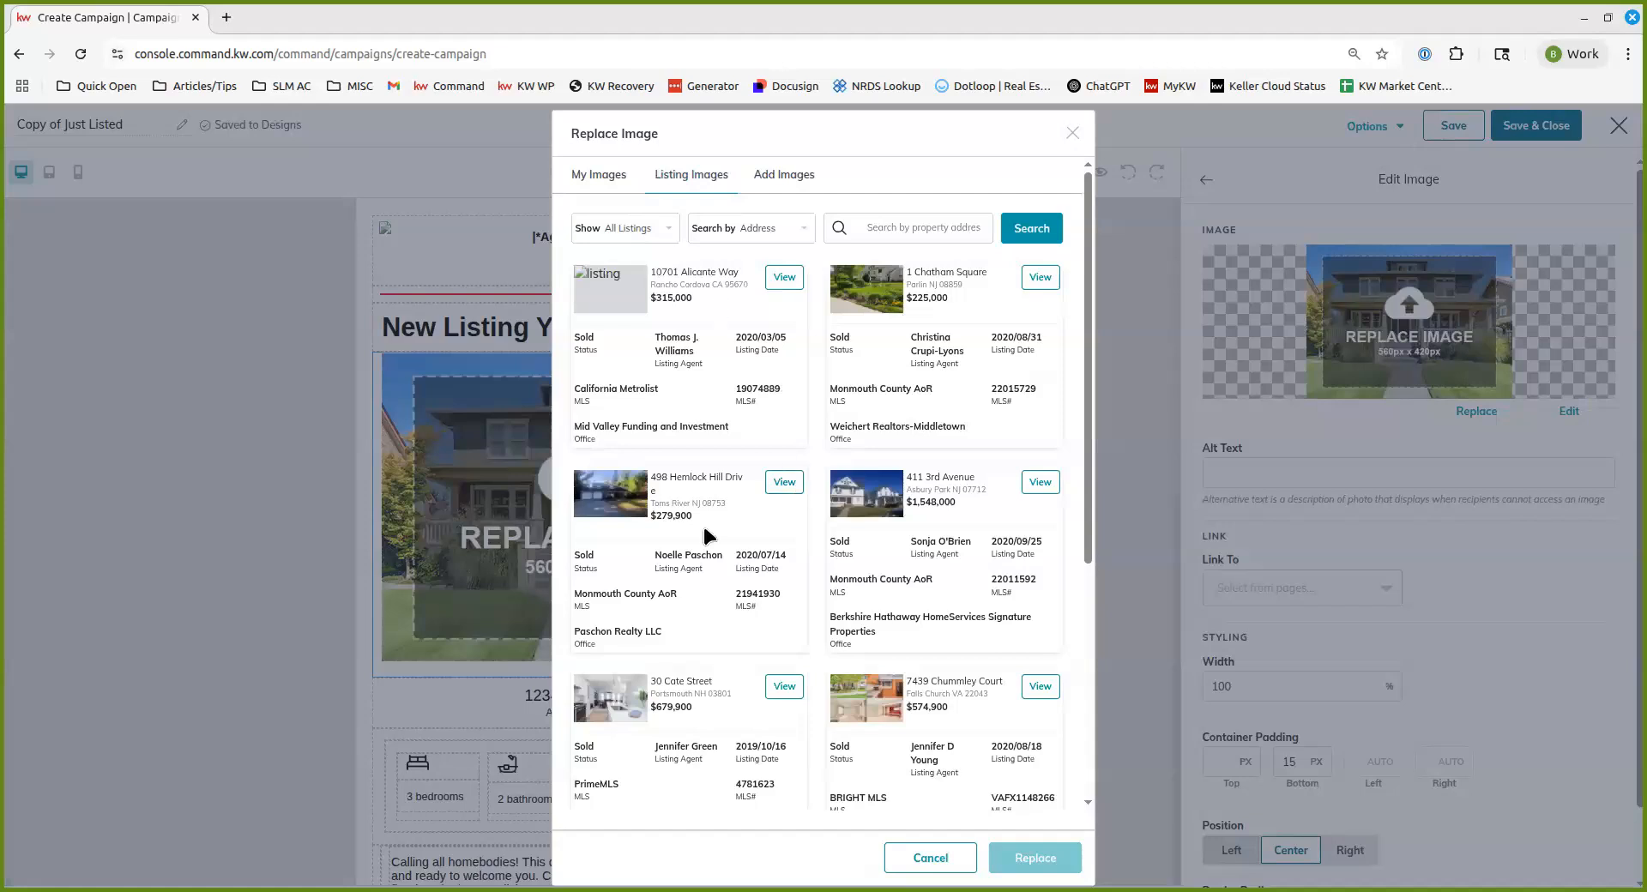
click(880, 233)
text(123 Main street)
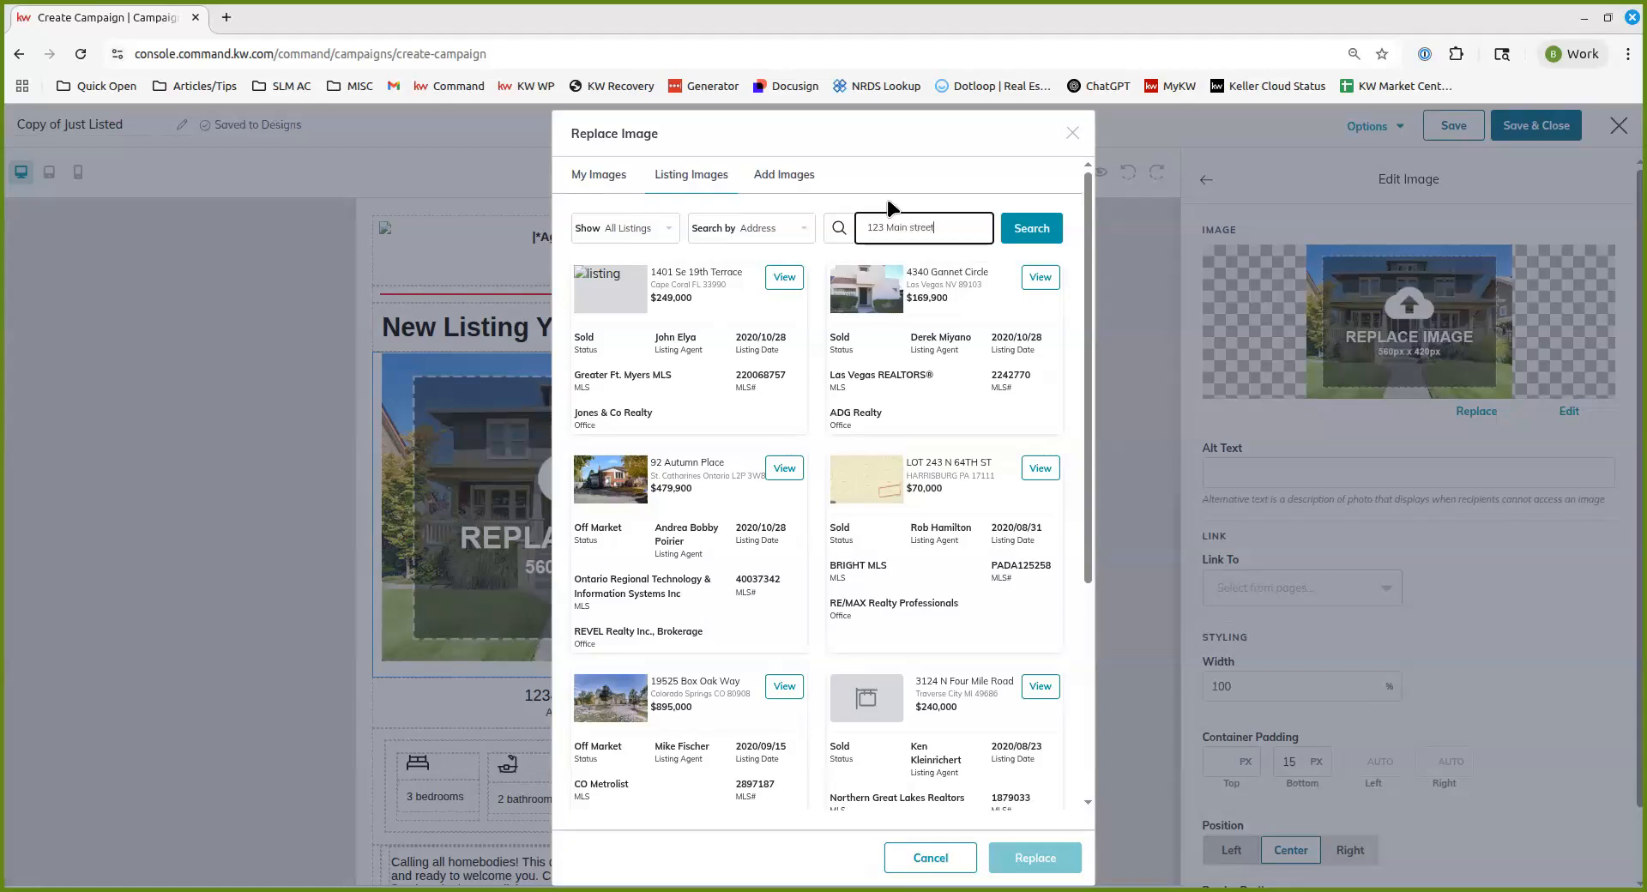
click(1025, 230)
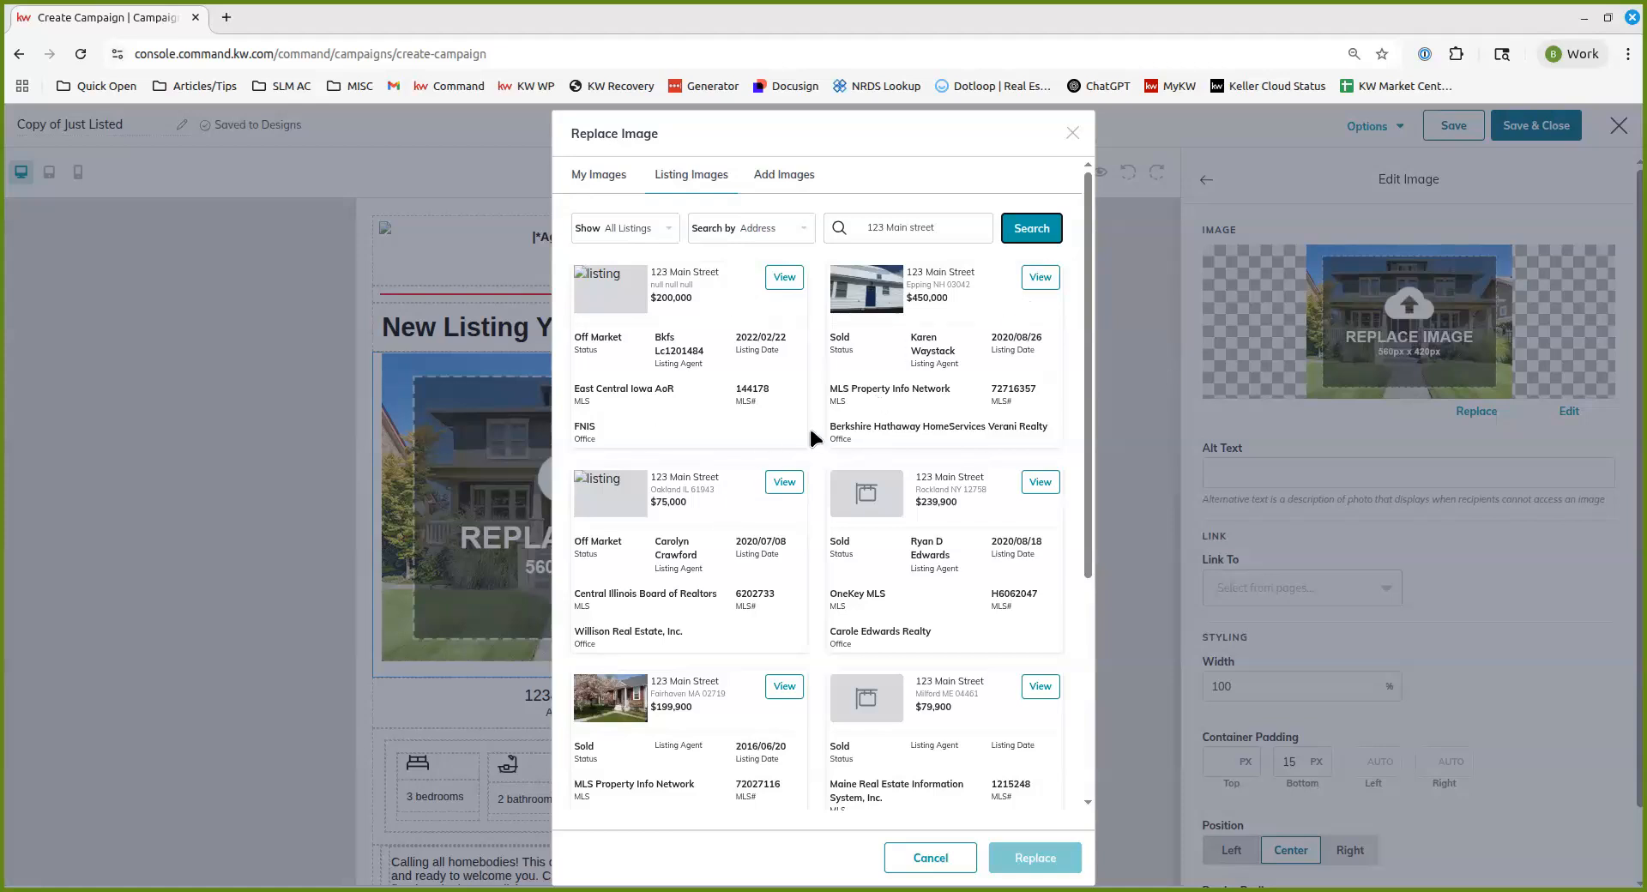
click(783, 687)
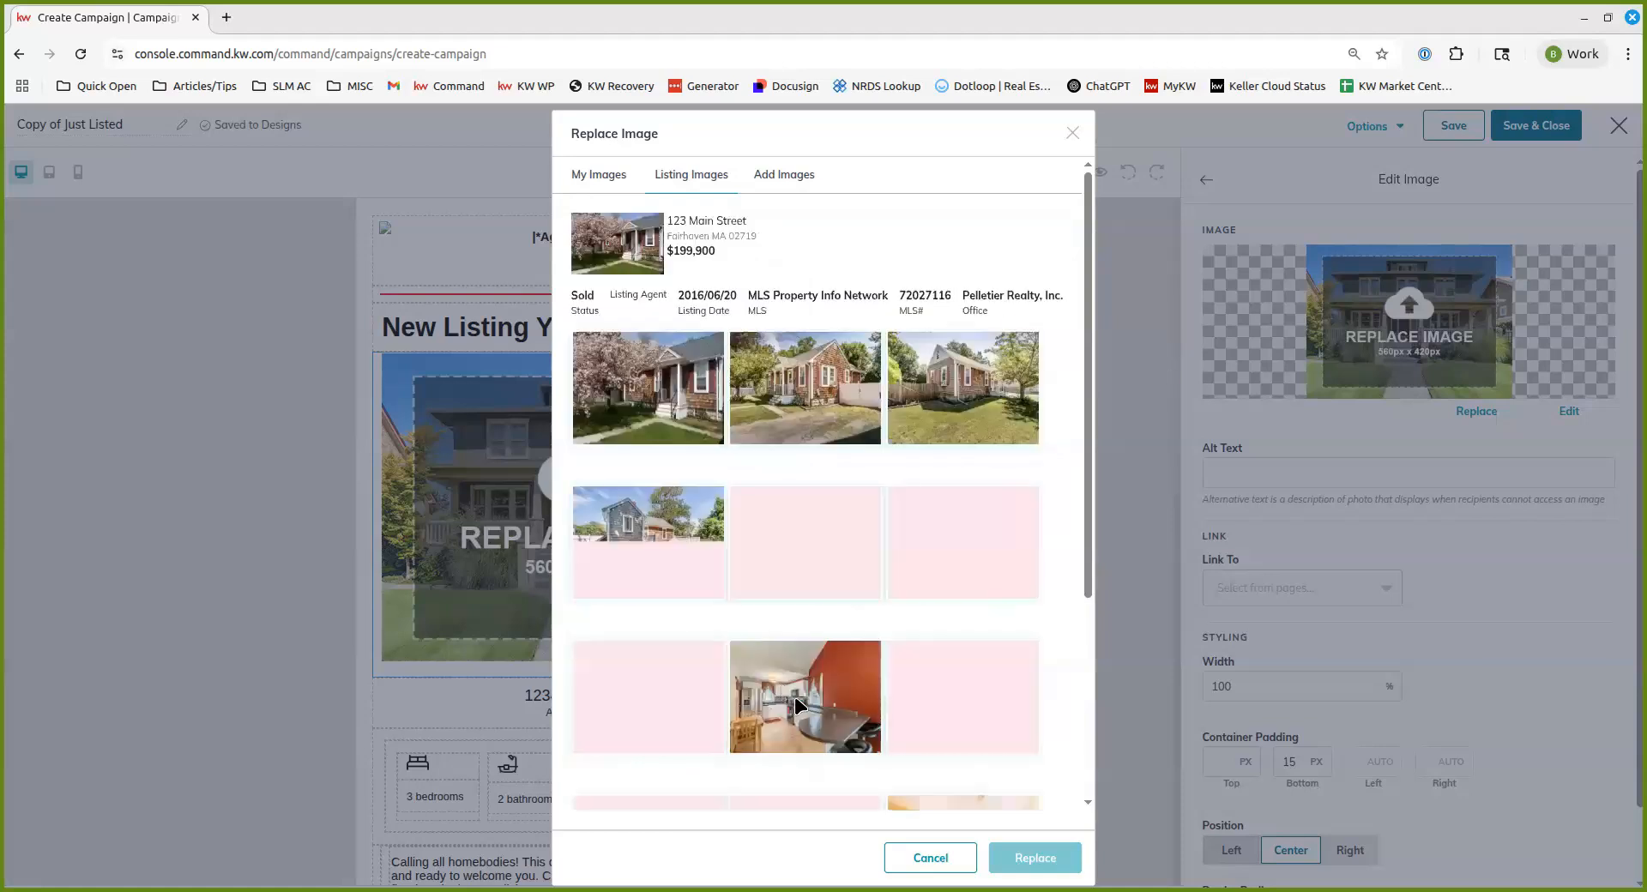
click(693, 403)
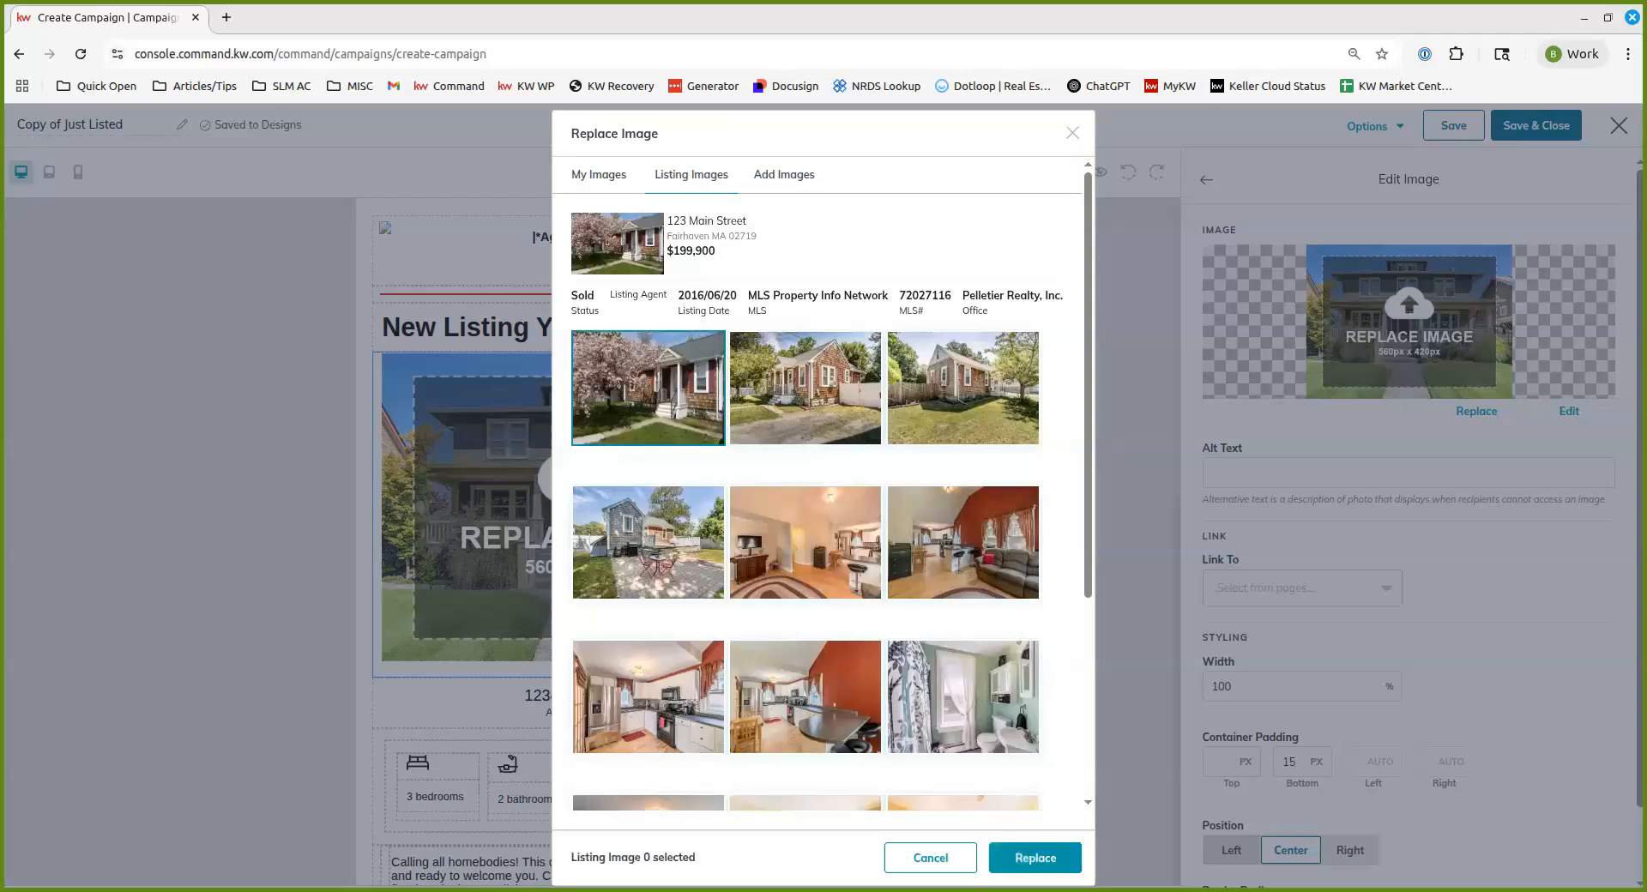
click(1054, 861)
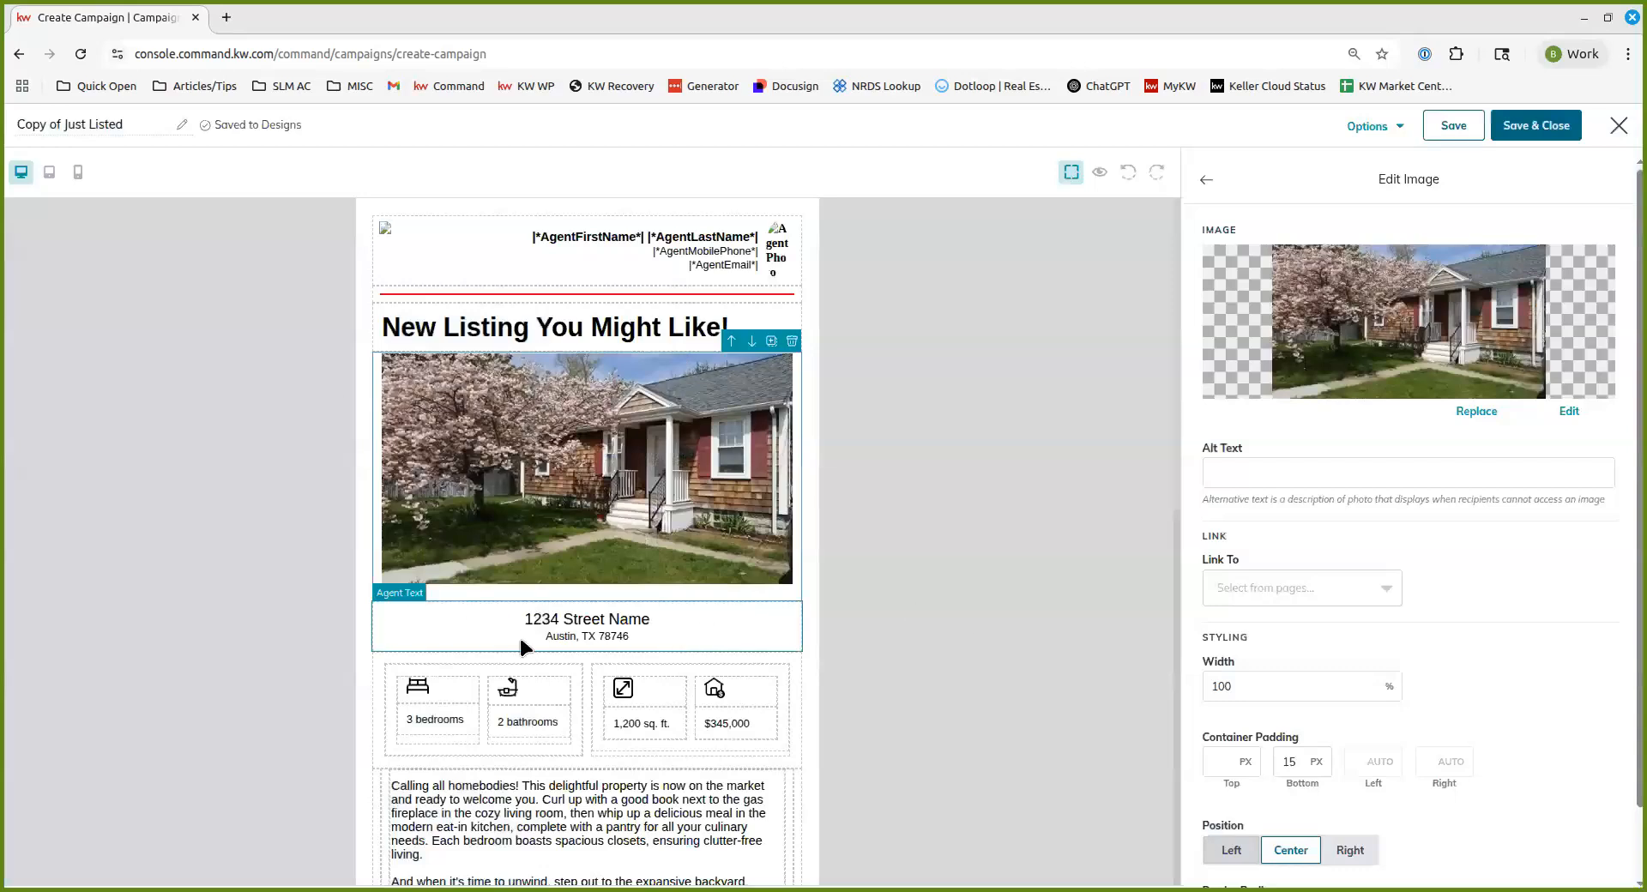
Step: Review the property address text block and the property description text block in the text editor
click(569, 636)
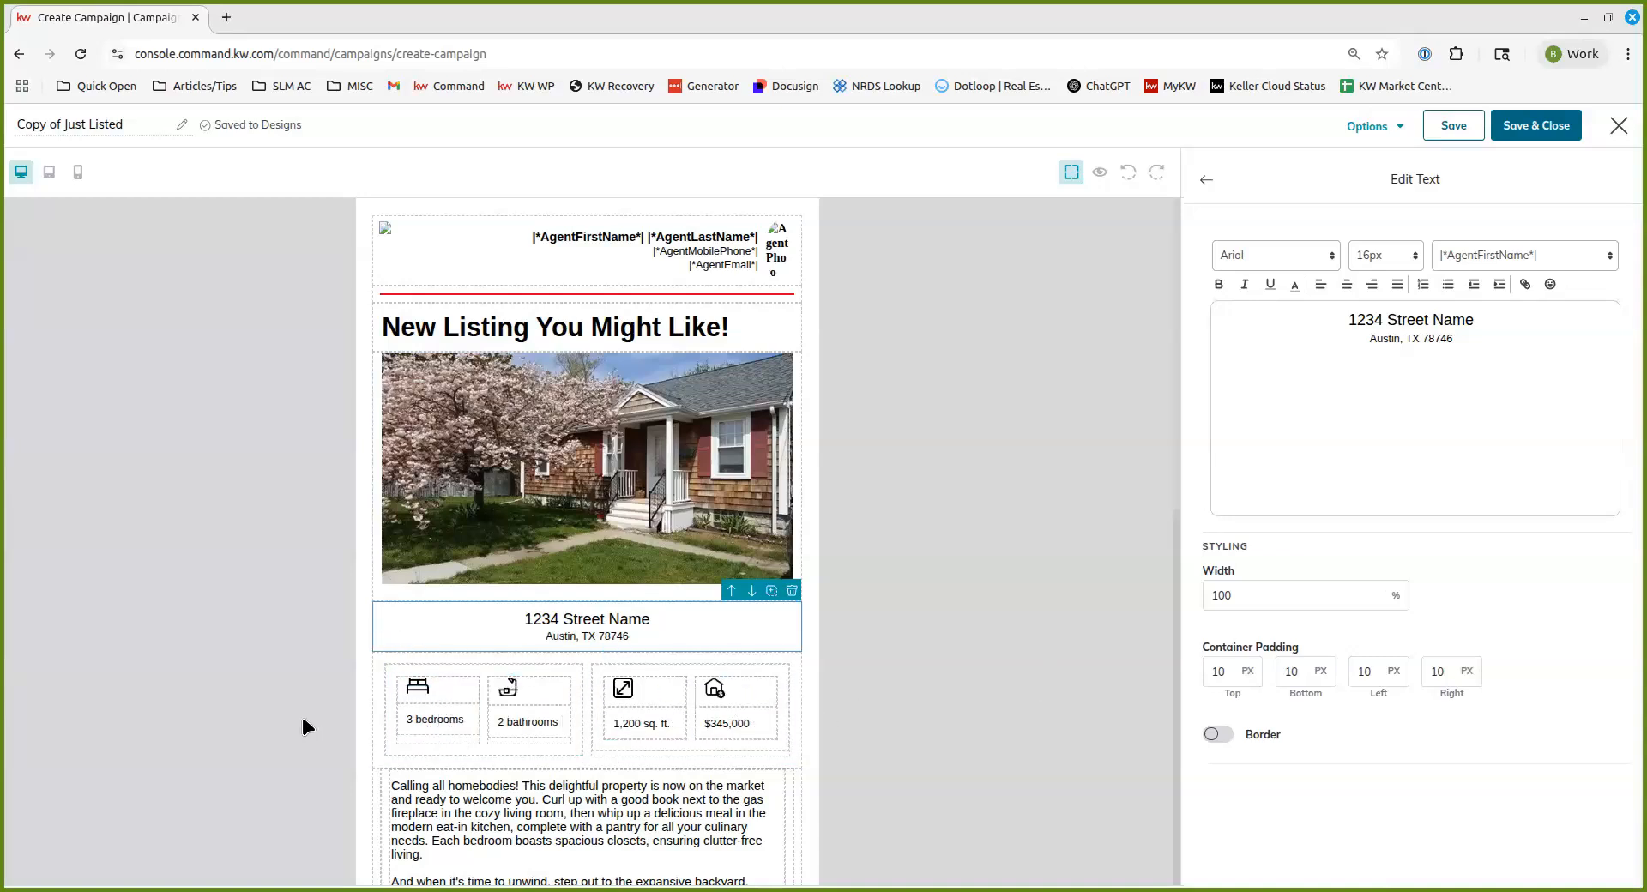
scroll(304, 727, down, 1)
click(526, 731)
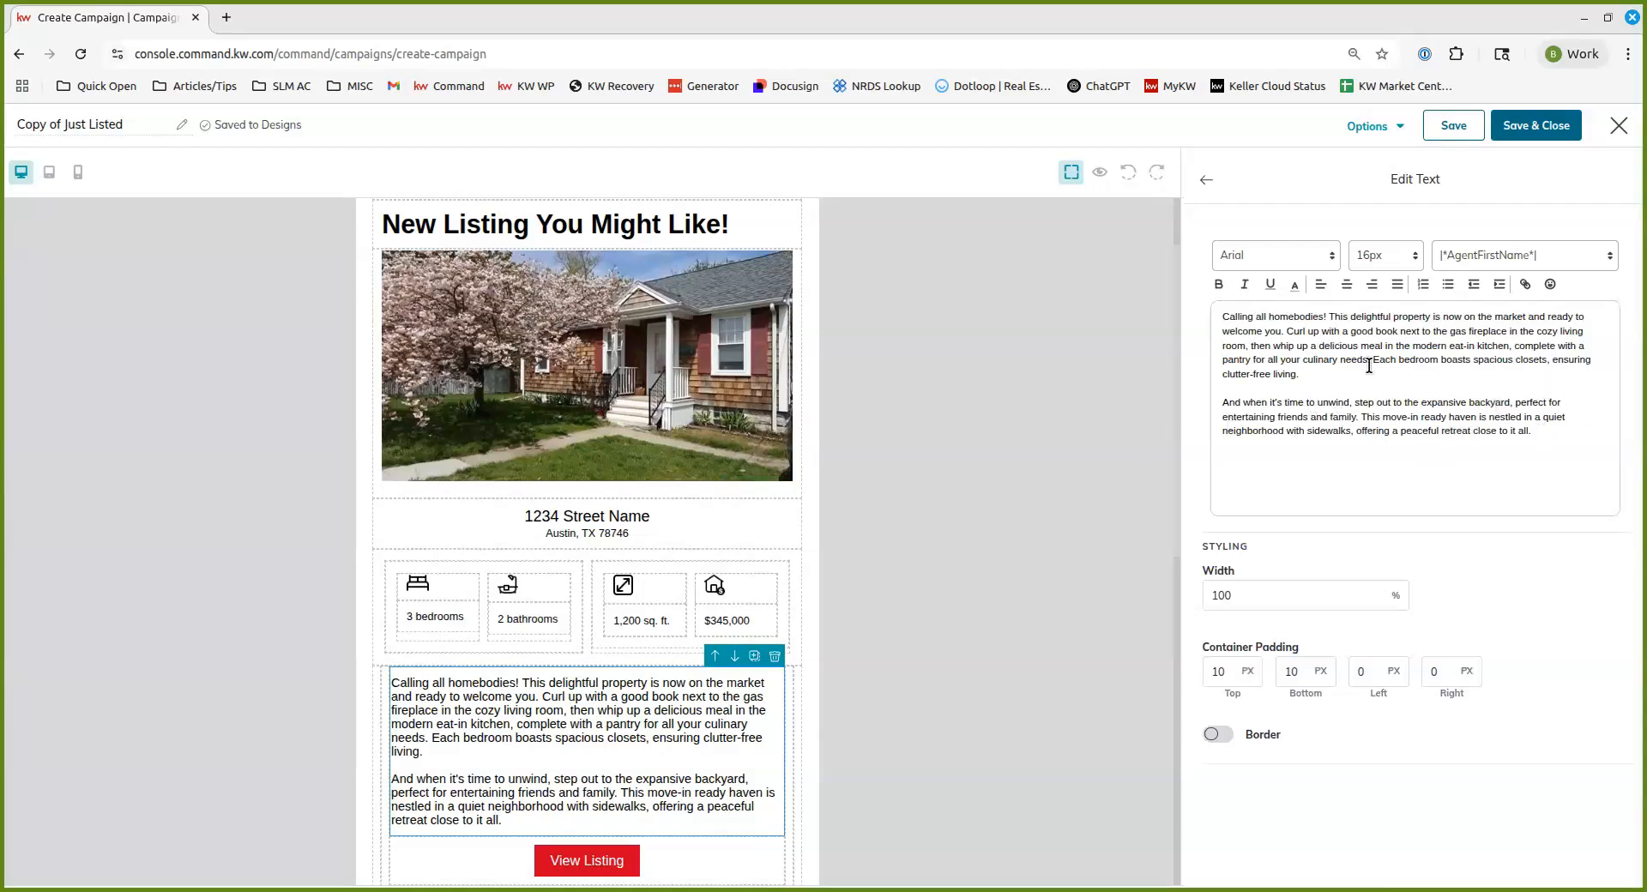
Step: Set the View Listing button to link to a web address
scroll(661, 875, down, 3)
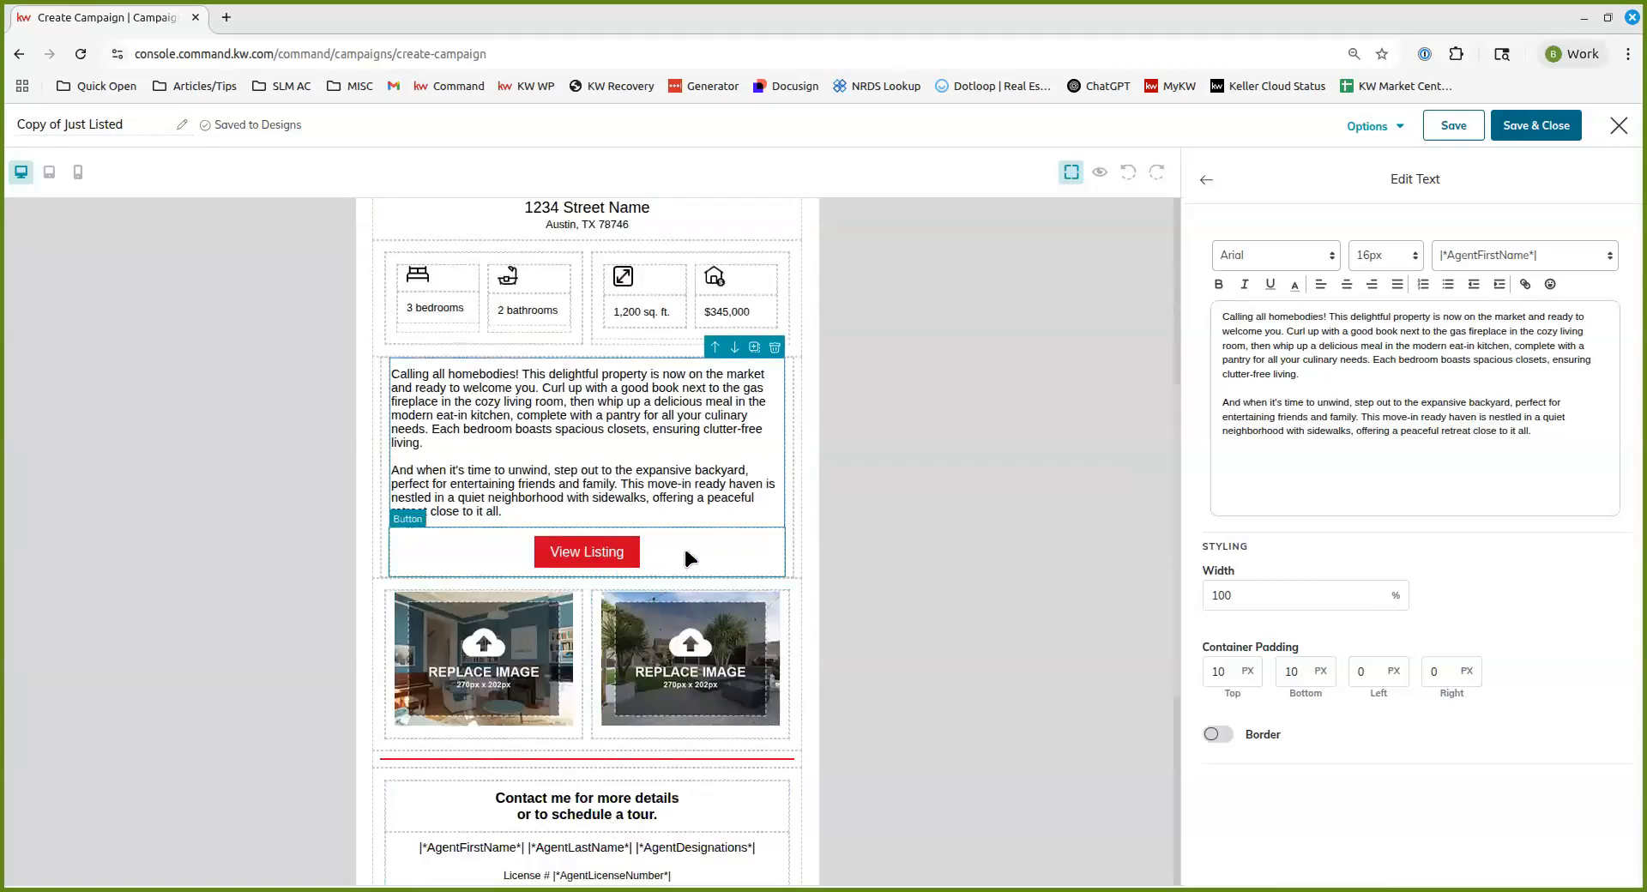
click(679, 553)
click(1264, 380)
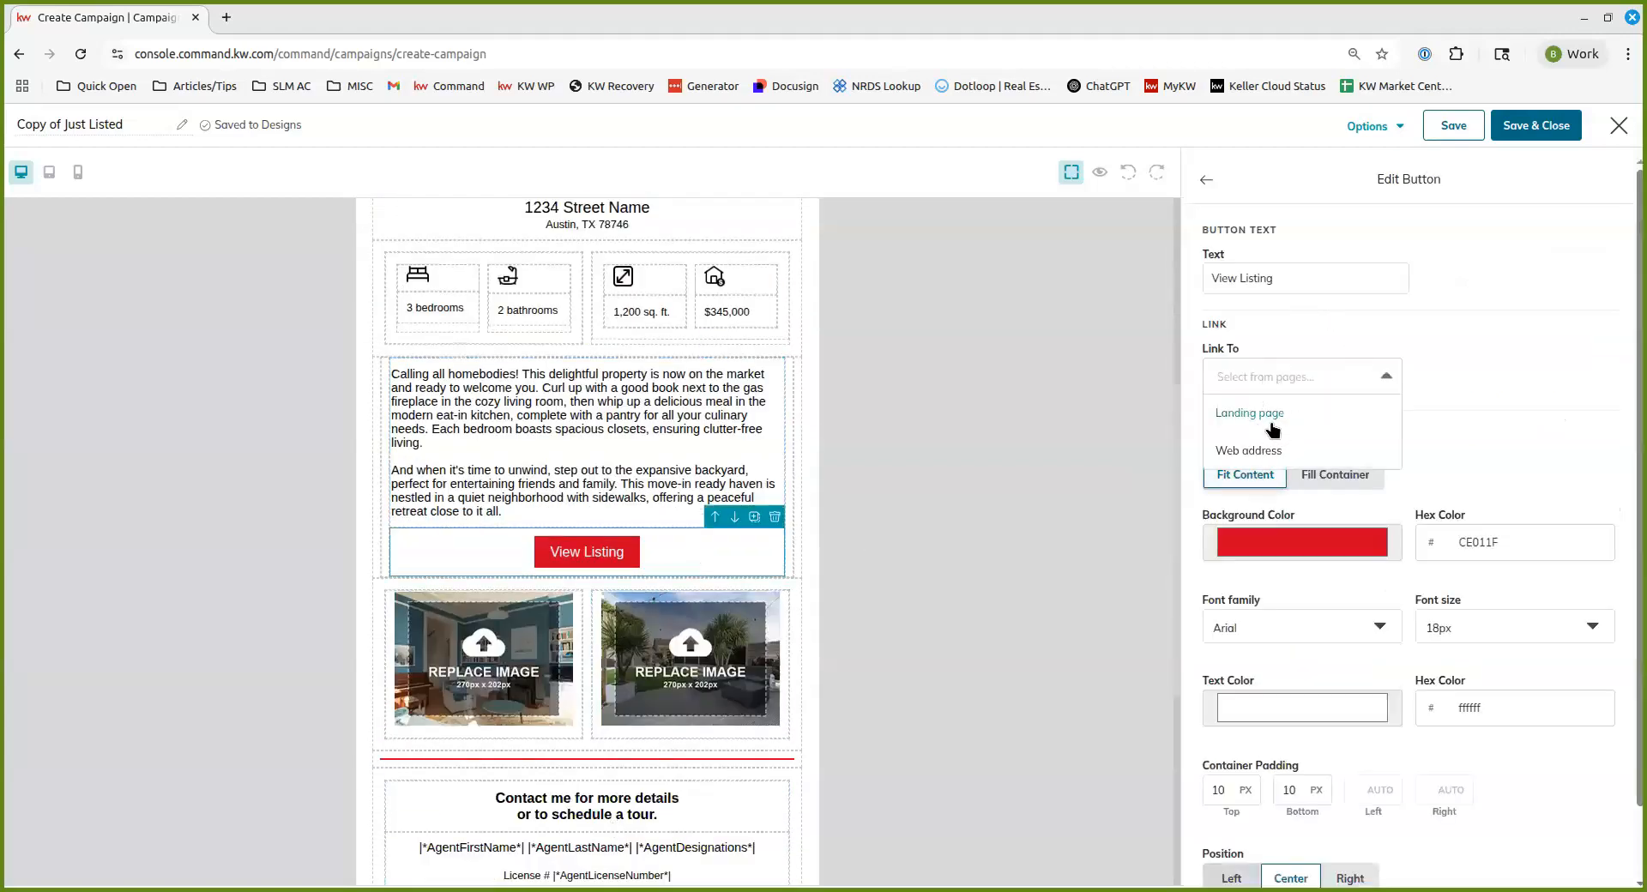
click(1253, 452)
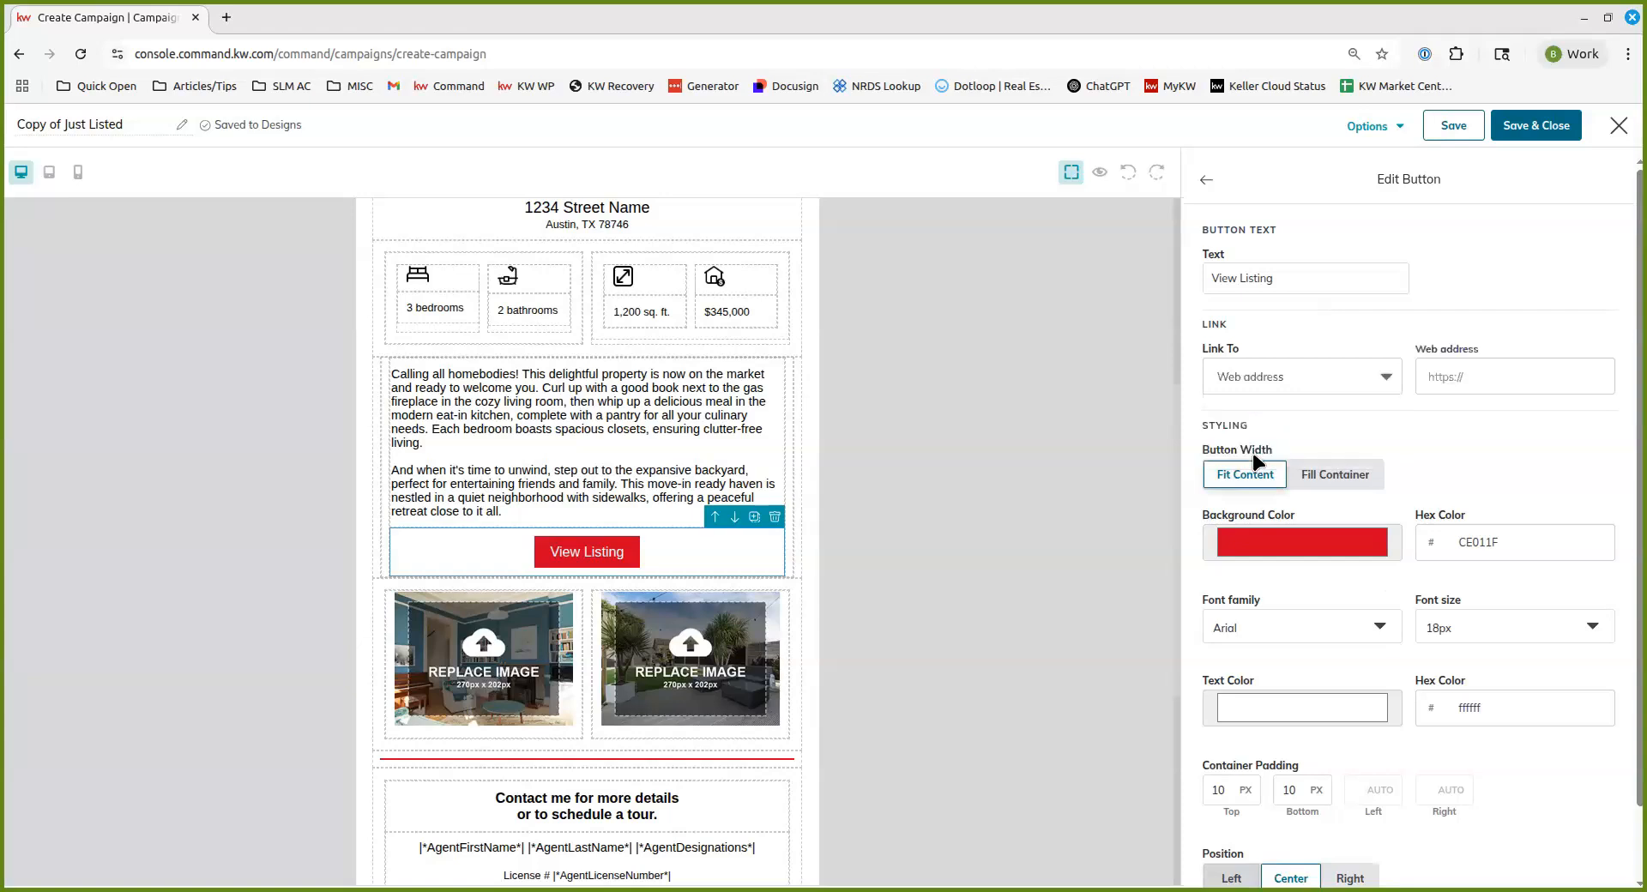
Step: Change the View Listing button's link type to Landing page and check the landing page choices
click(1325, 376)
click(1286, 413)
click(1461, 380)
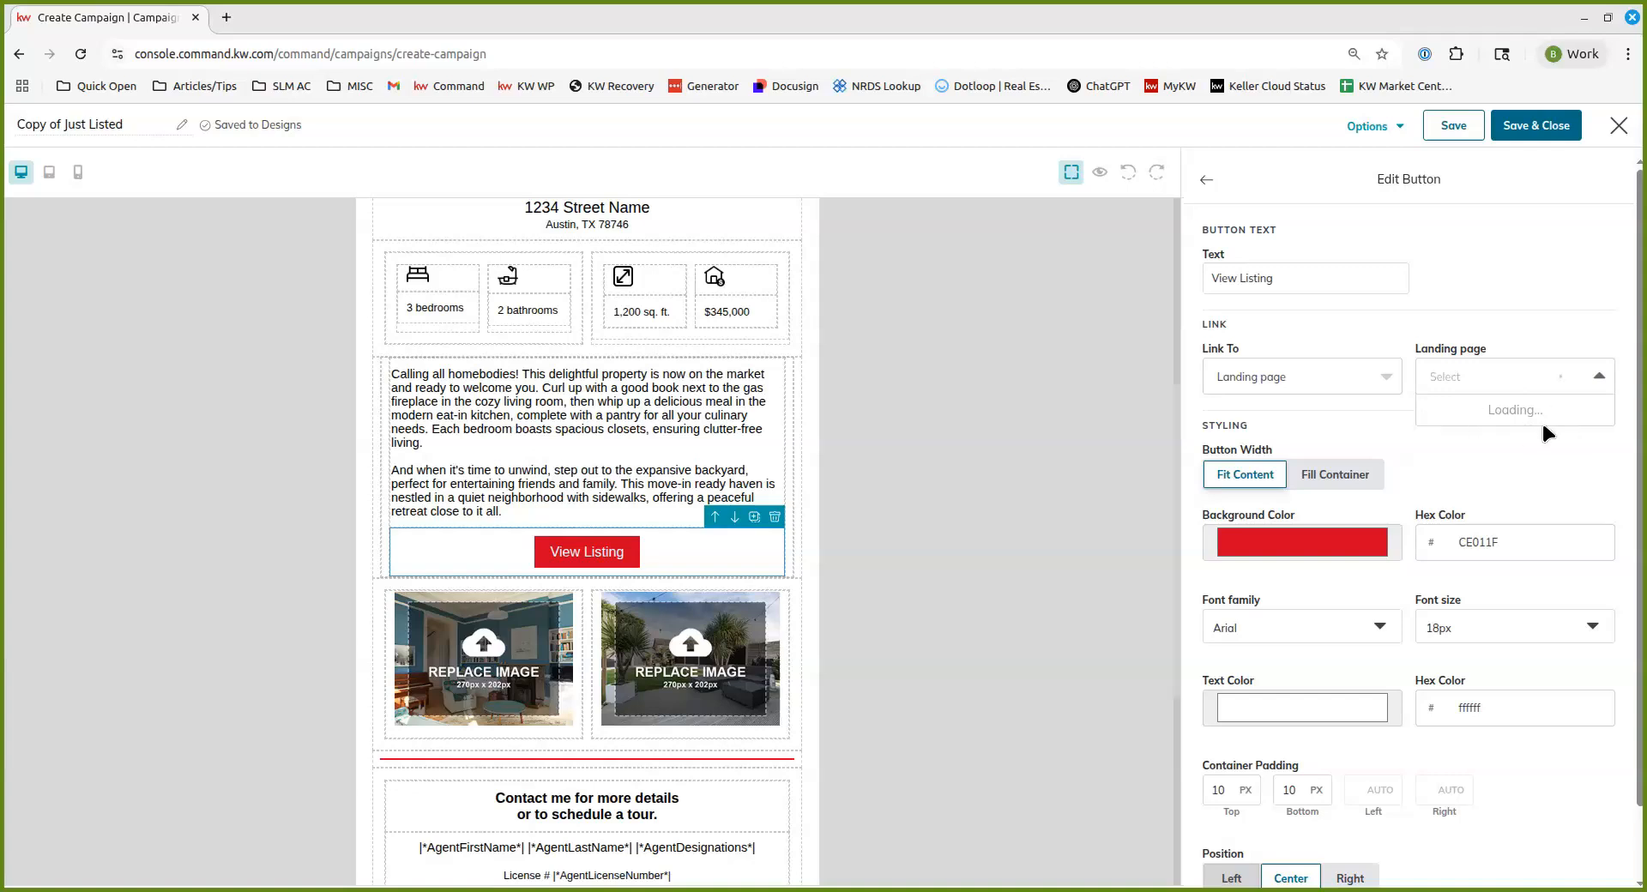
click(1547, 379)
scroll(1470, 433, down, 1)
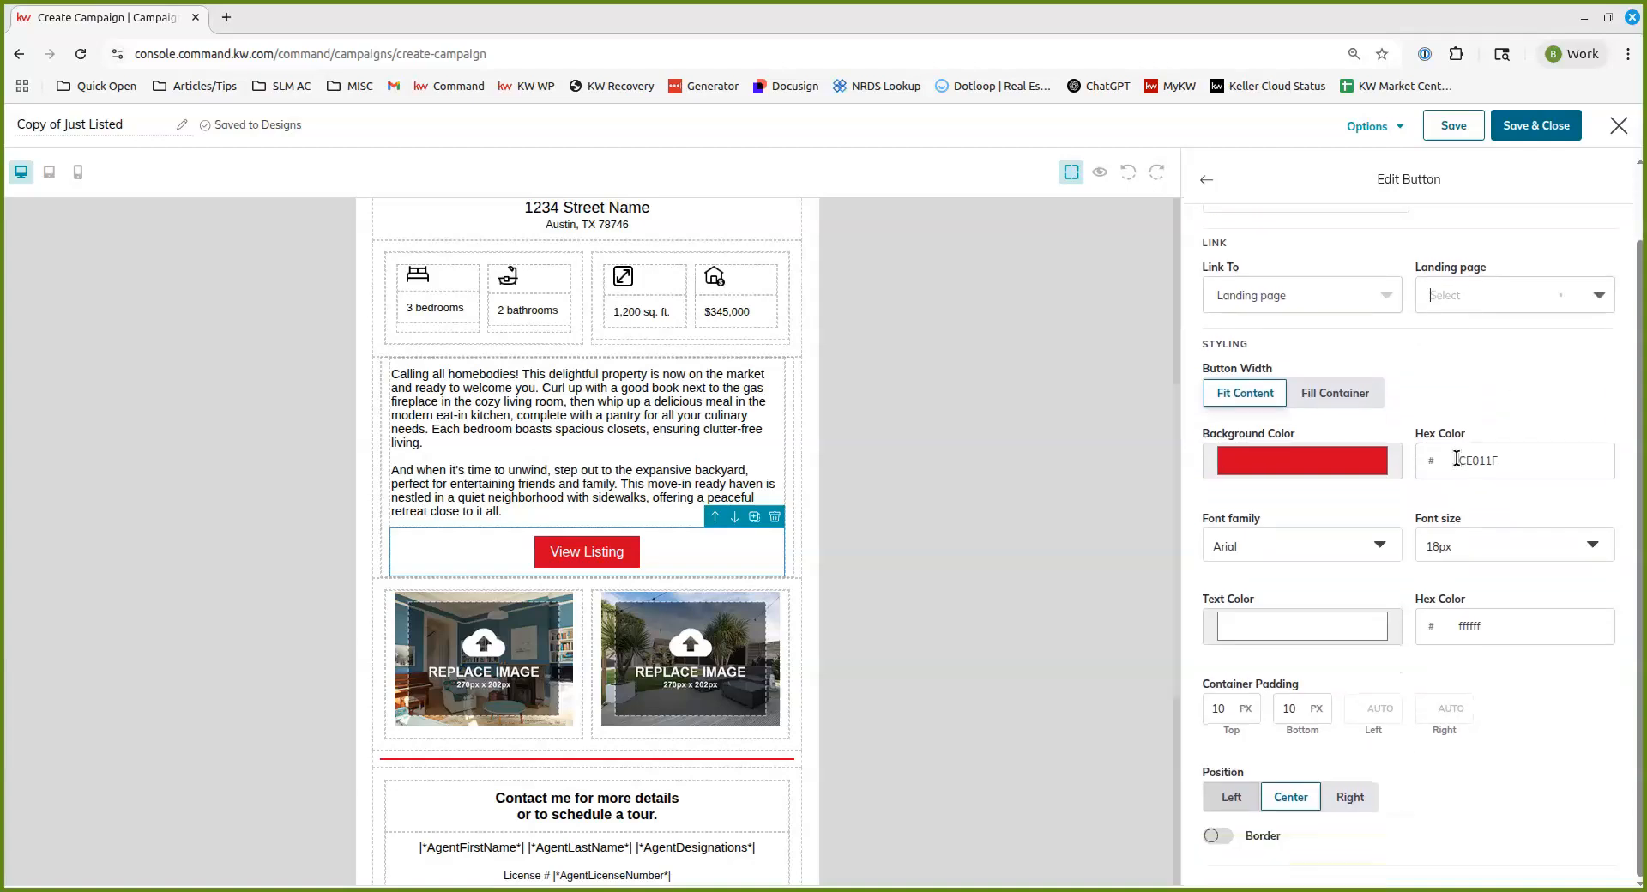
scroll(1444, 328, up, 1)
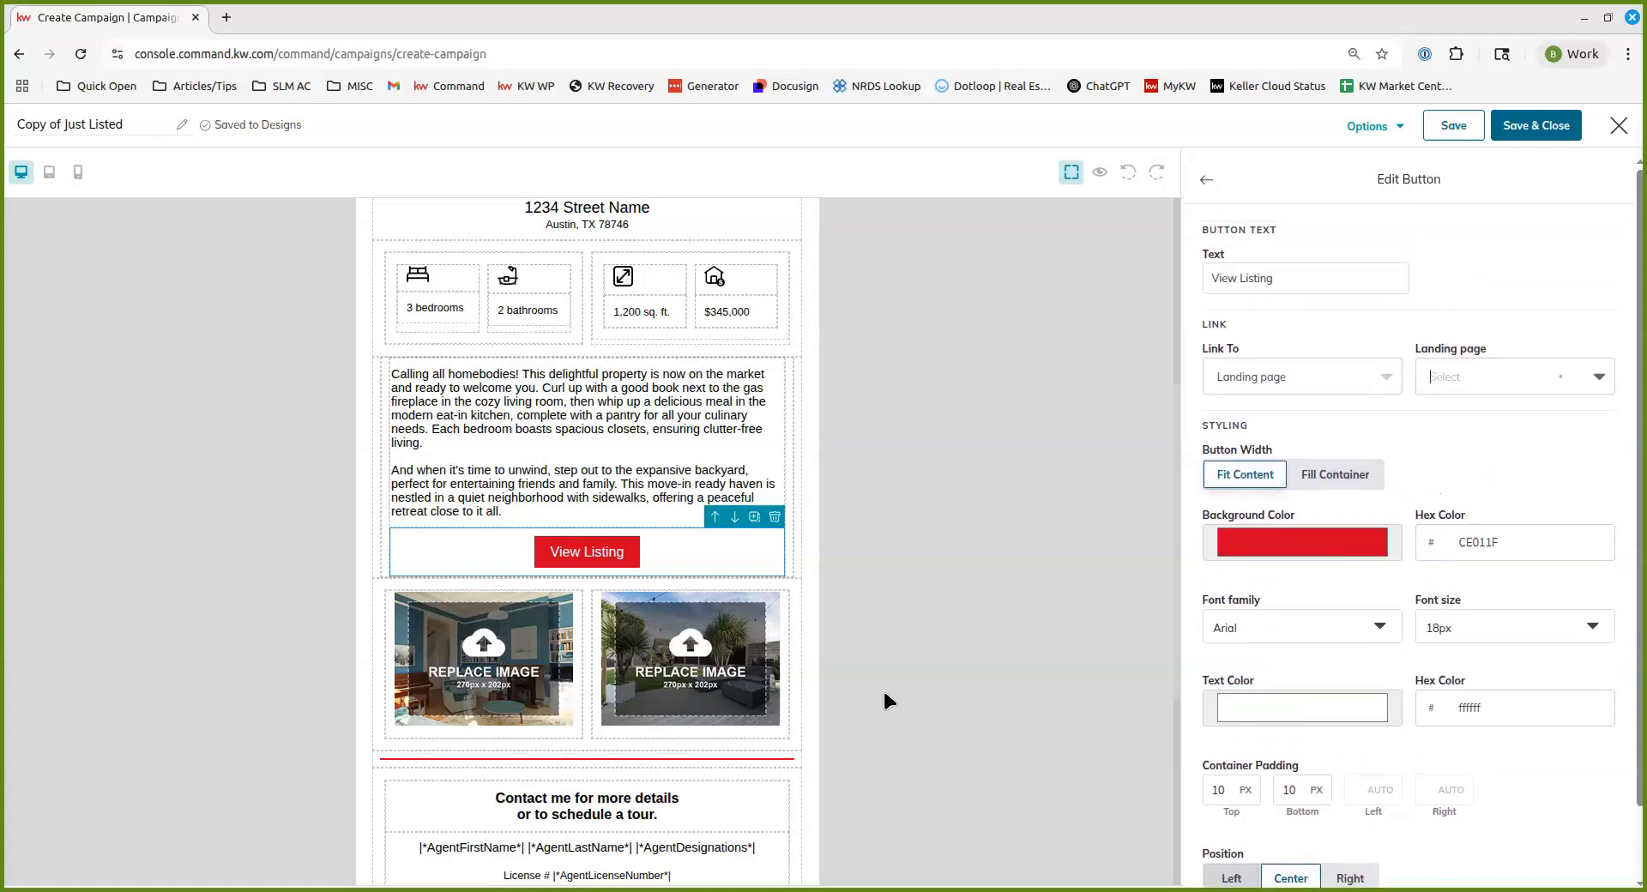
Step: Start replacing the left placeholder image below the View Listing button and search the listing images by property address
scroll(584, 692, down, 5)
scroll(573, 662, up, 2)
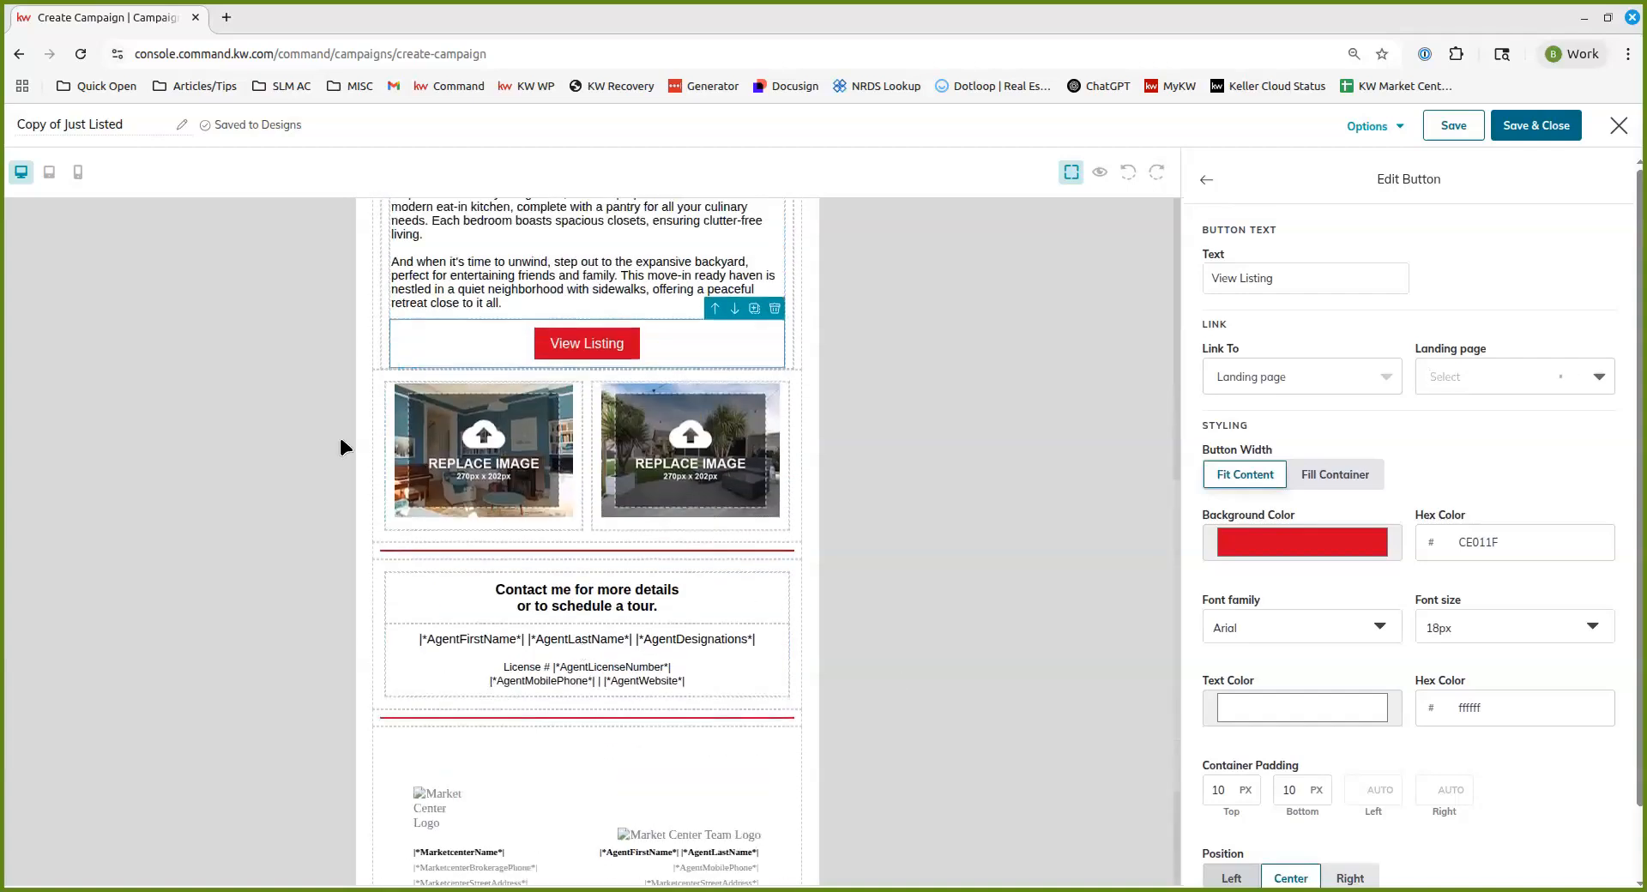
click(484, 454)
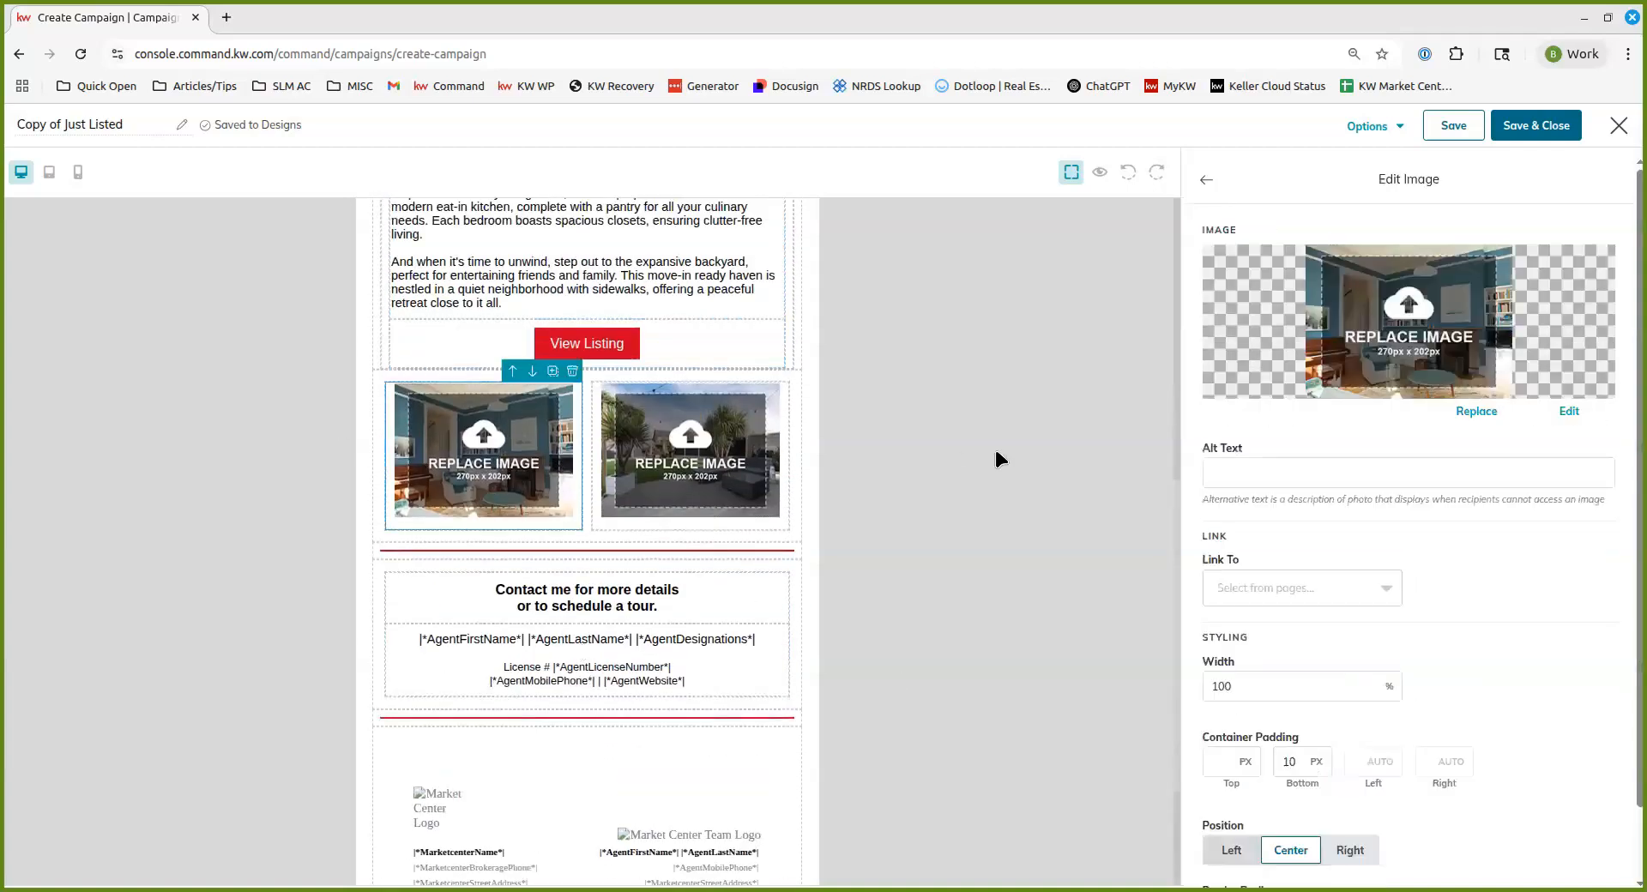
click(1476, 412)
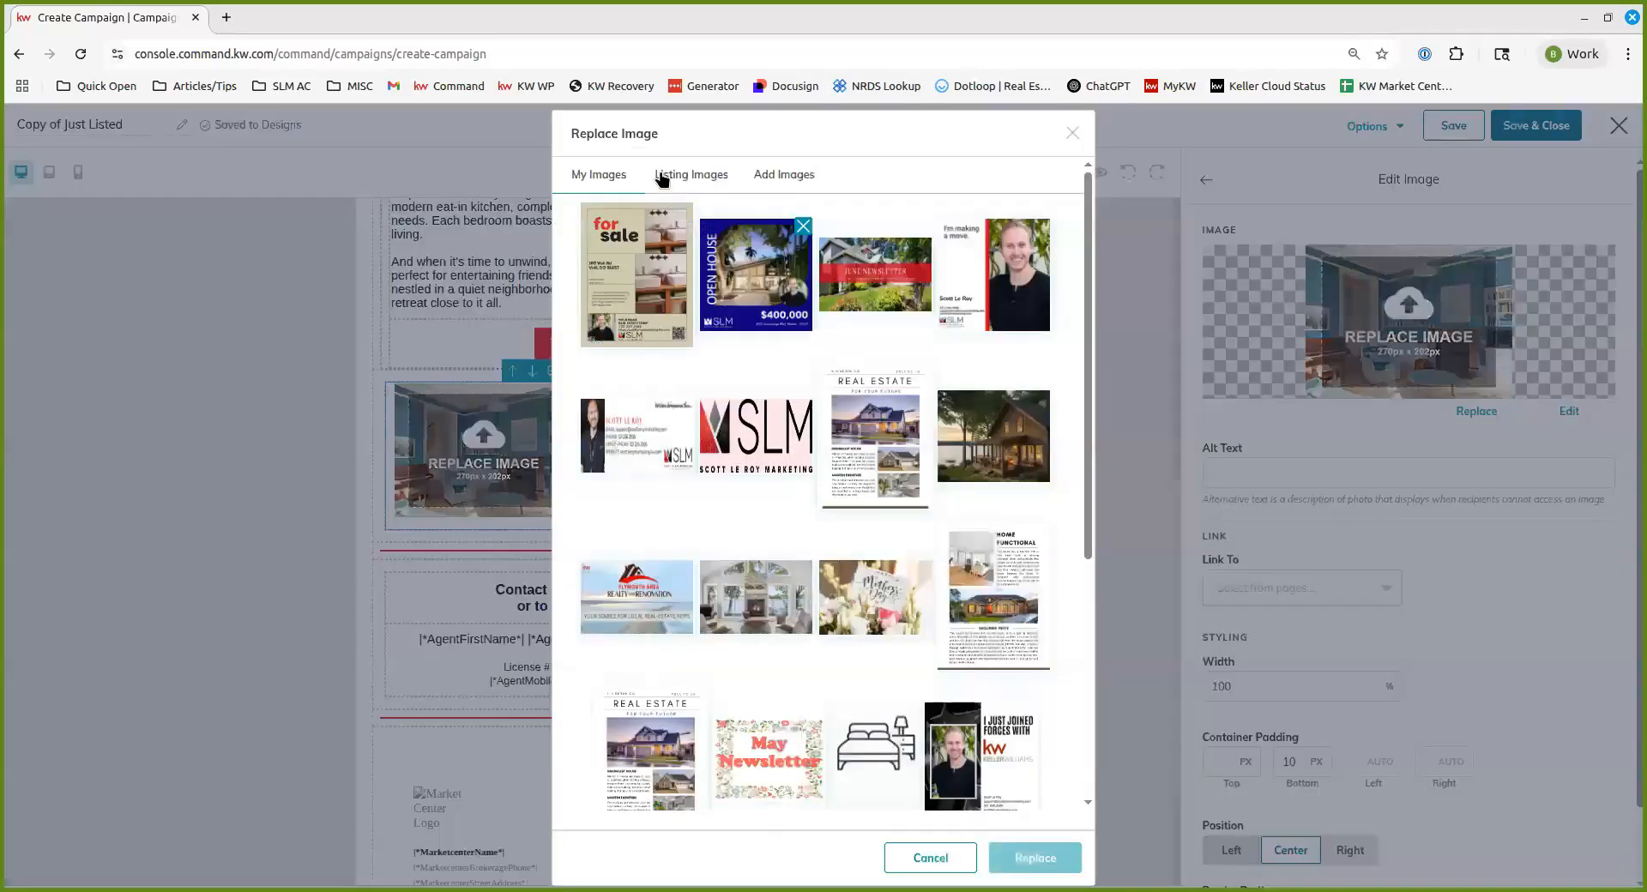
click(681, 174)
click(919, 229)
text(1)
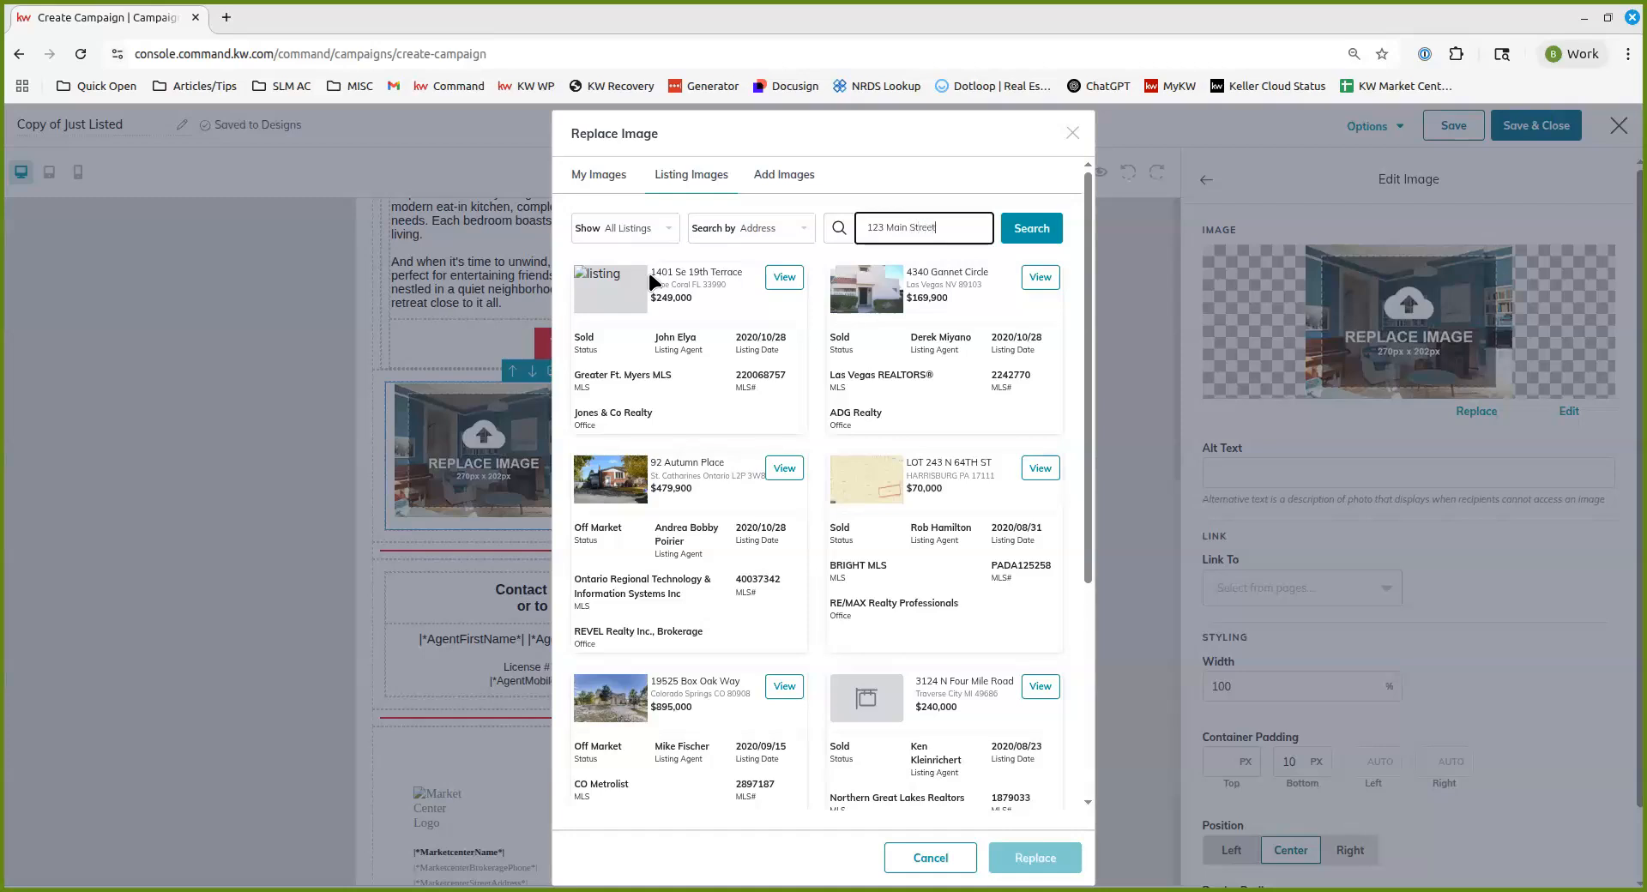
text(23 Main Street)
click(1032, 228)
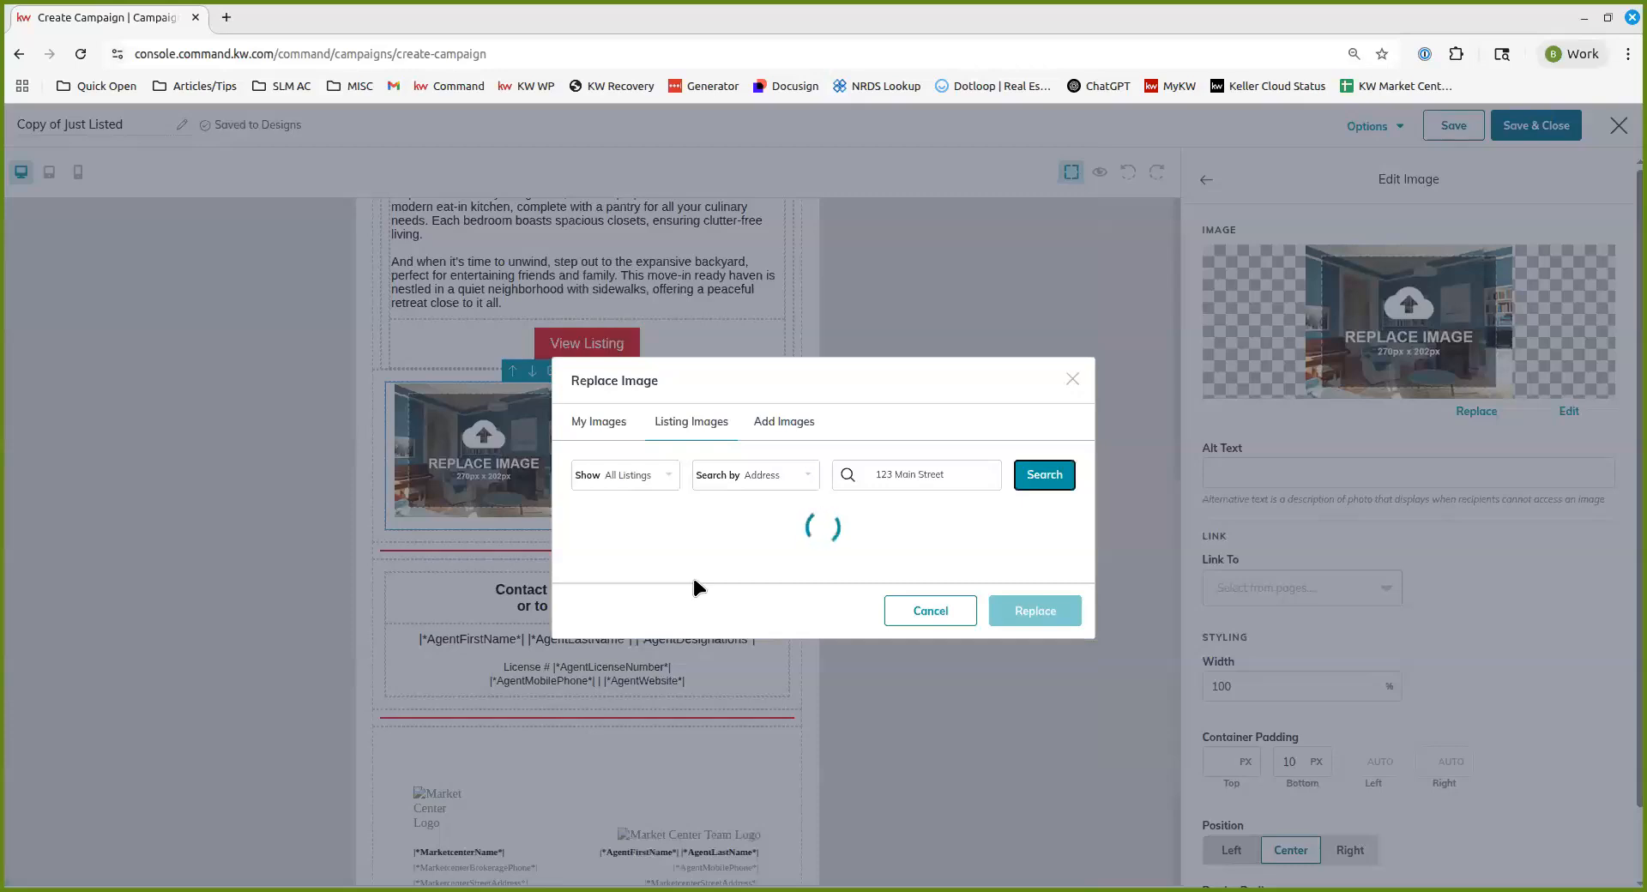
Step: Find the Fairhaven, MA listing among the results and use its deck photo with the outdoor seating as the left image
scroll(693, 678, down, 4)
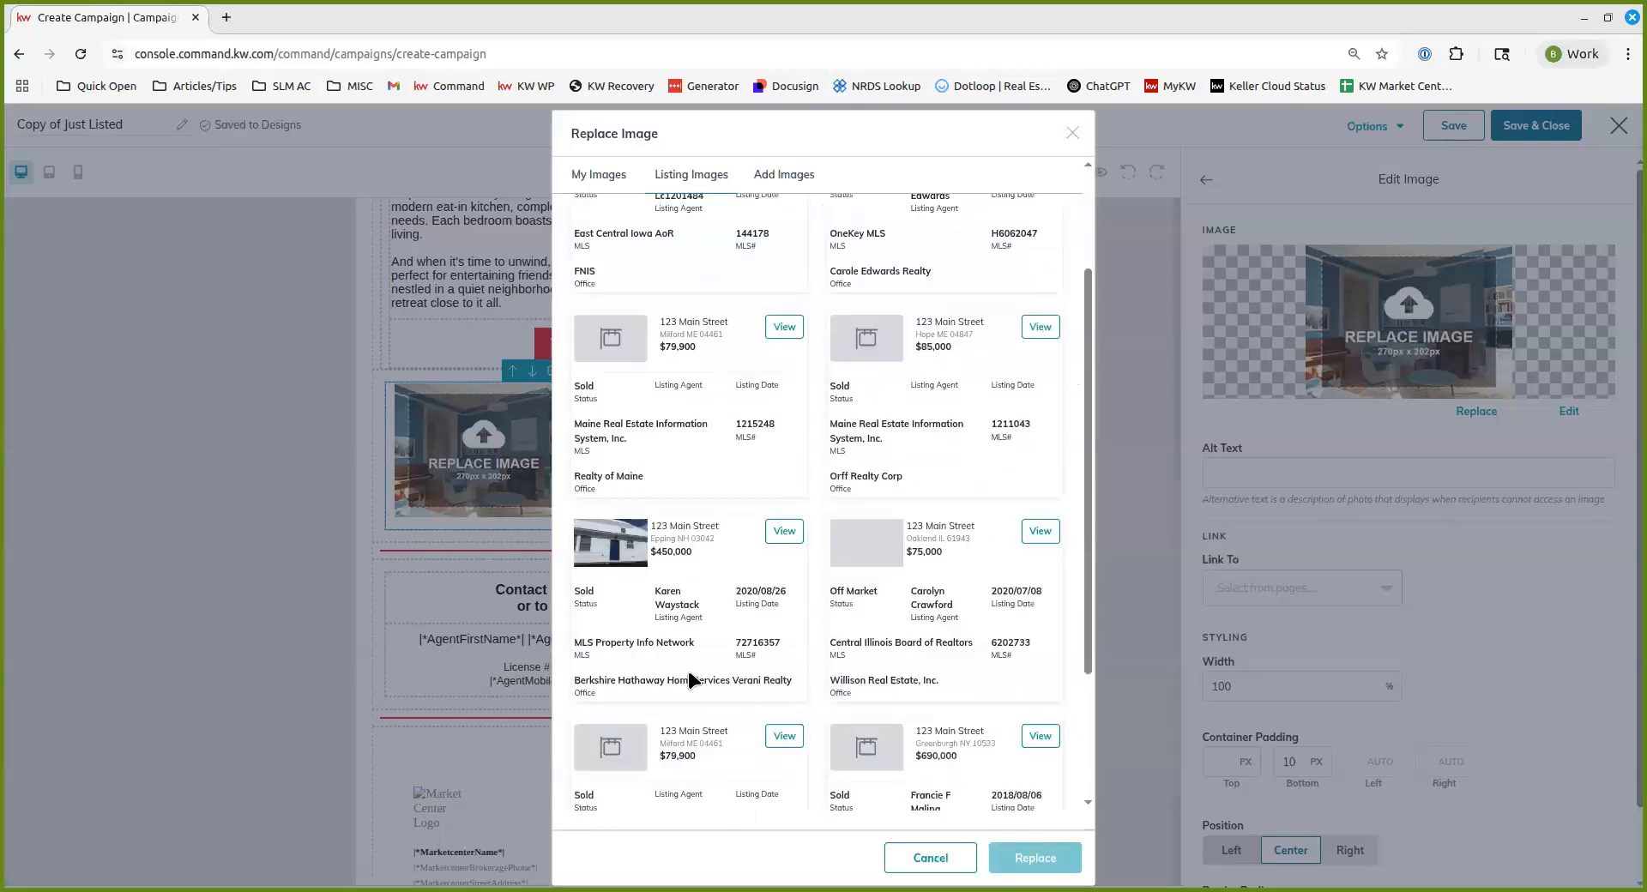
scroll(693, 678, up, 4)
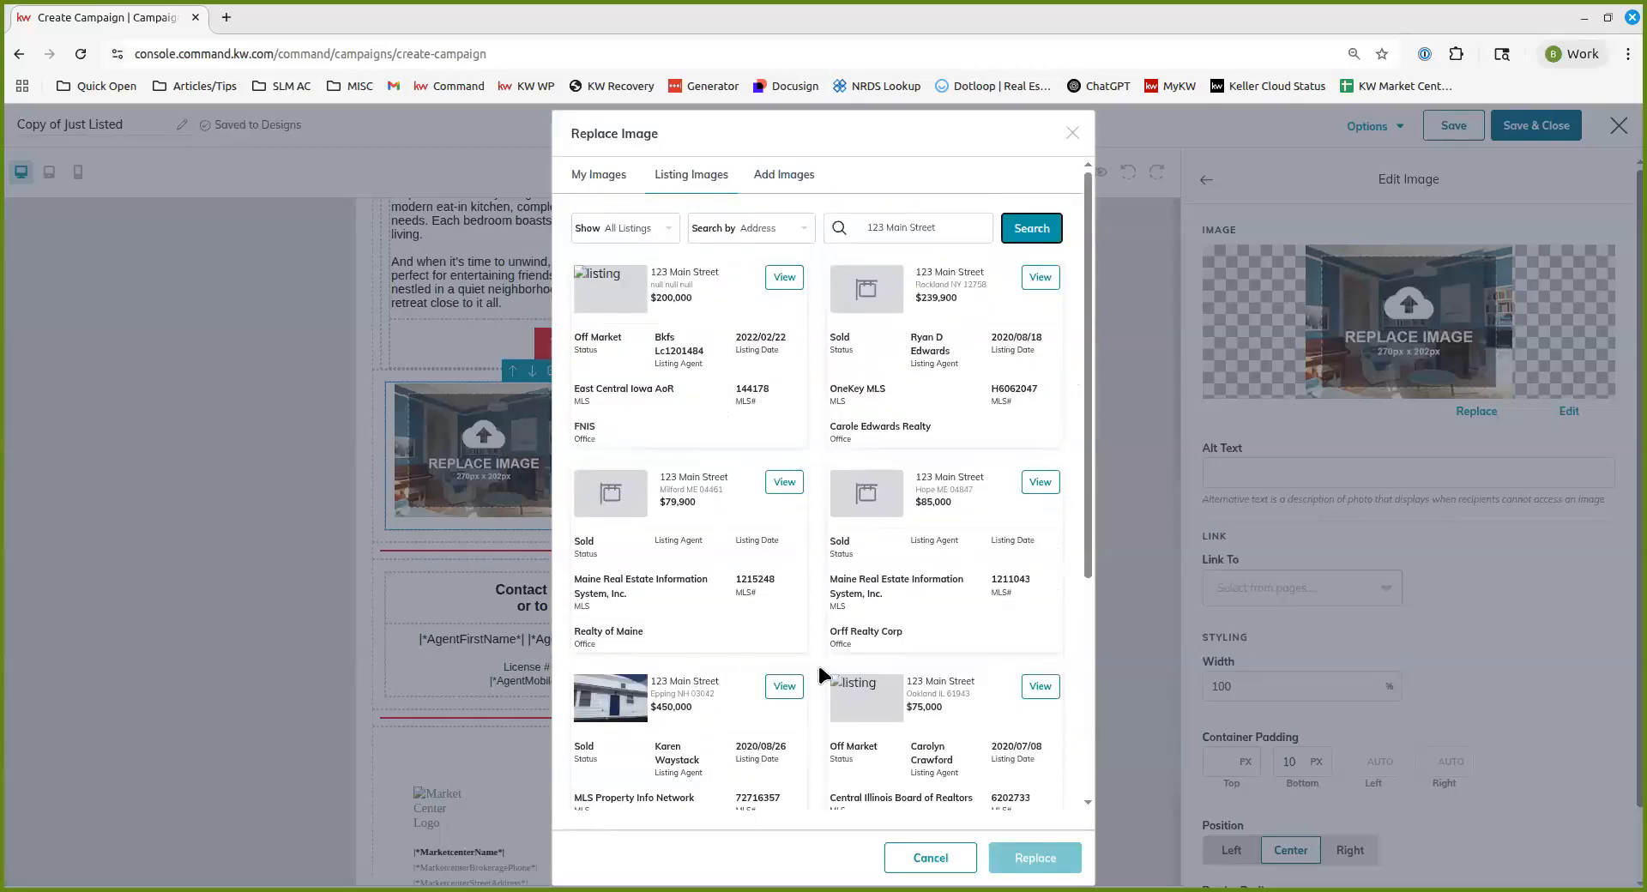
scroll(819, 675, down, 4)
click(840, 767)
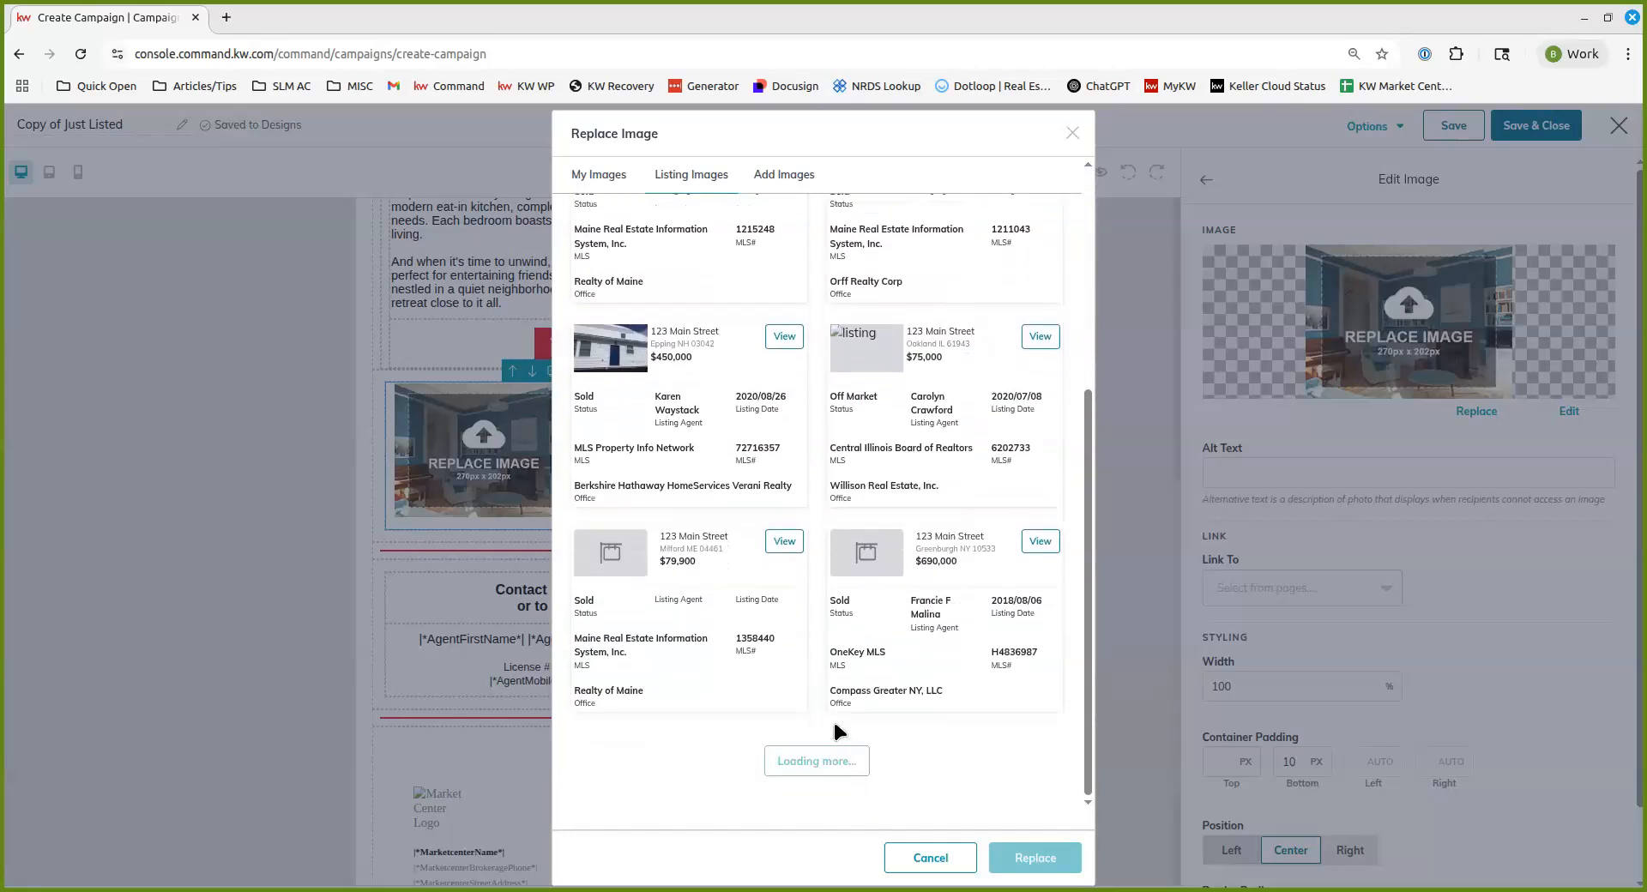
scroll(832, 720, down, 3)
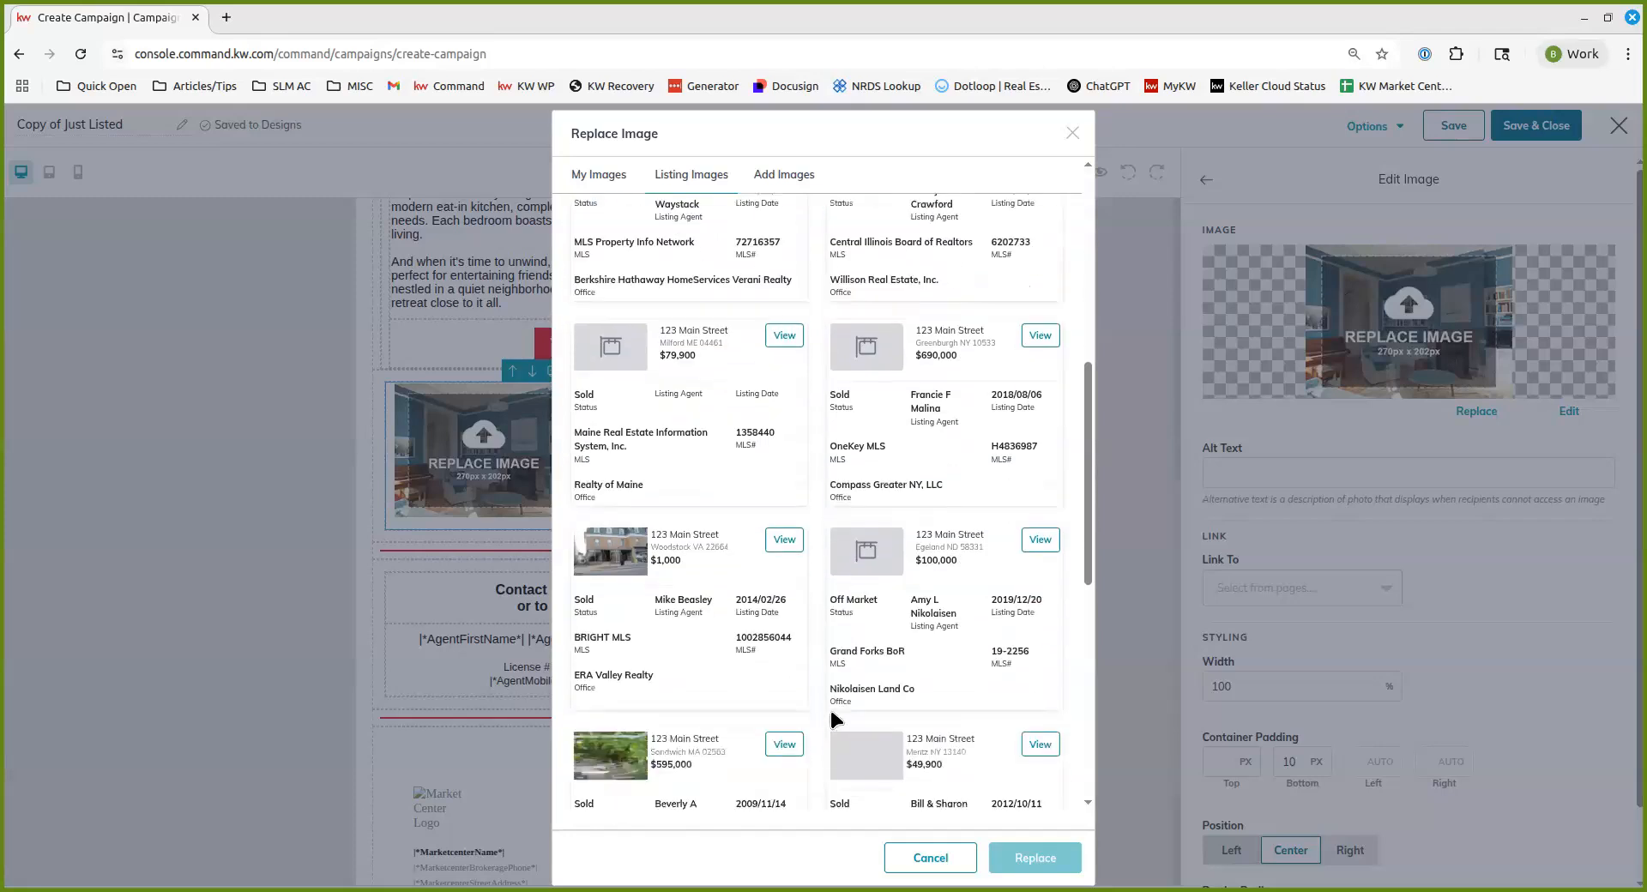
scroll(831, 712, down, 3)
click(1039, 641)
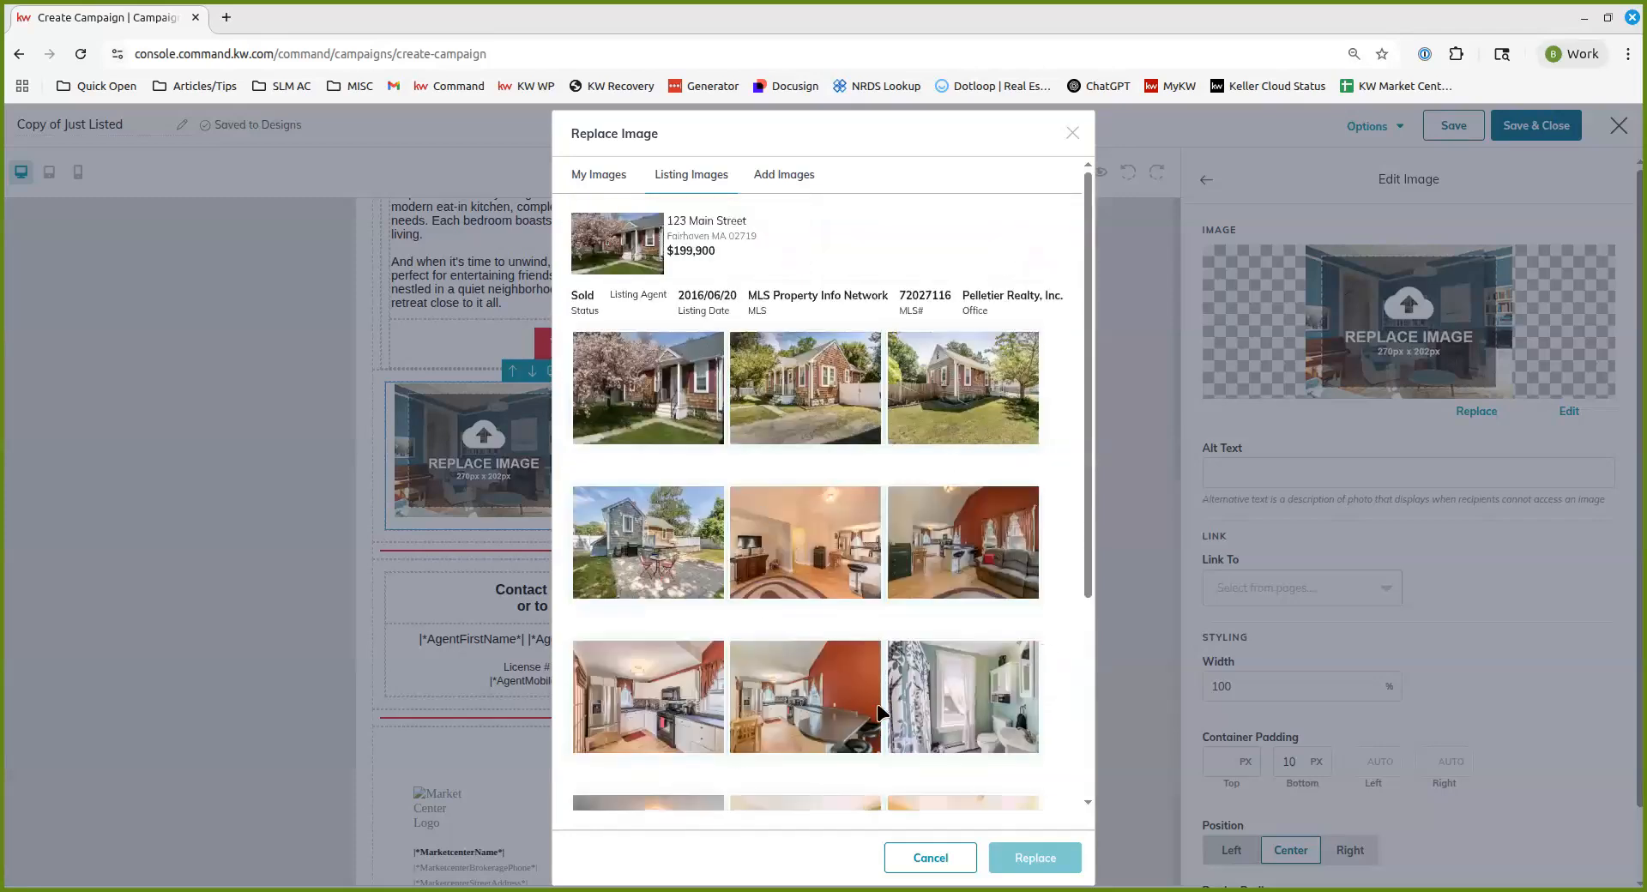
scroll(830, 686, down, 3)
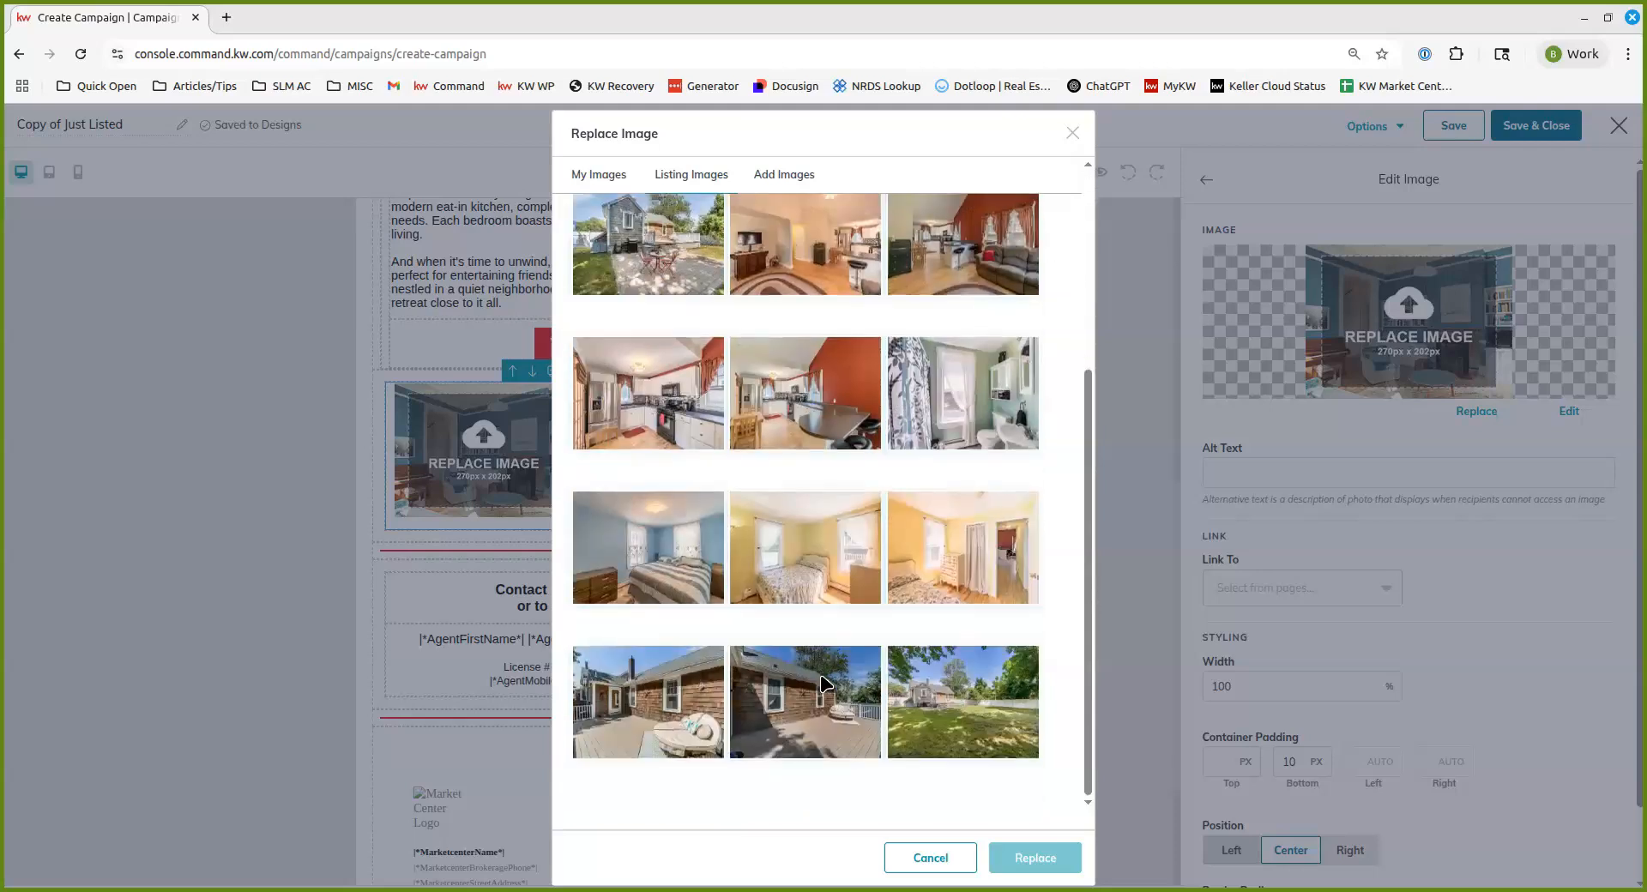
click(651, 719)
click(1036, 858)
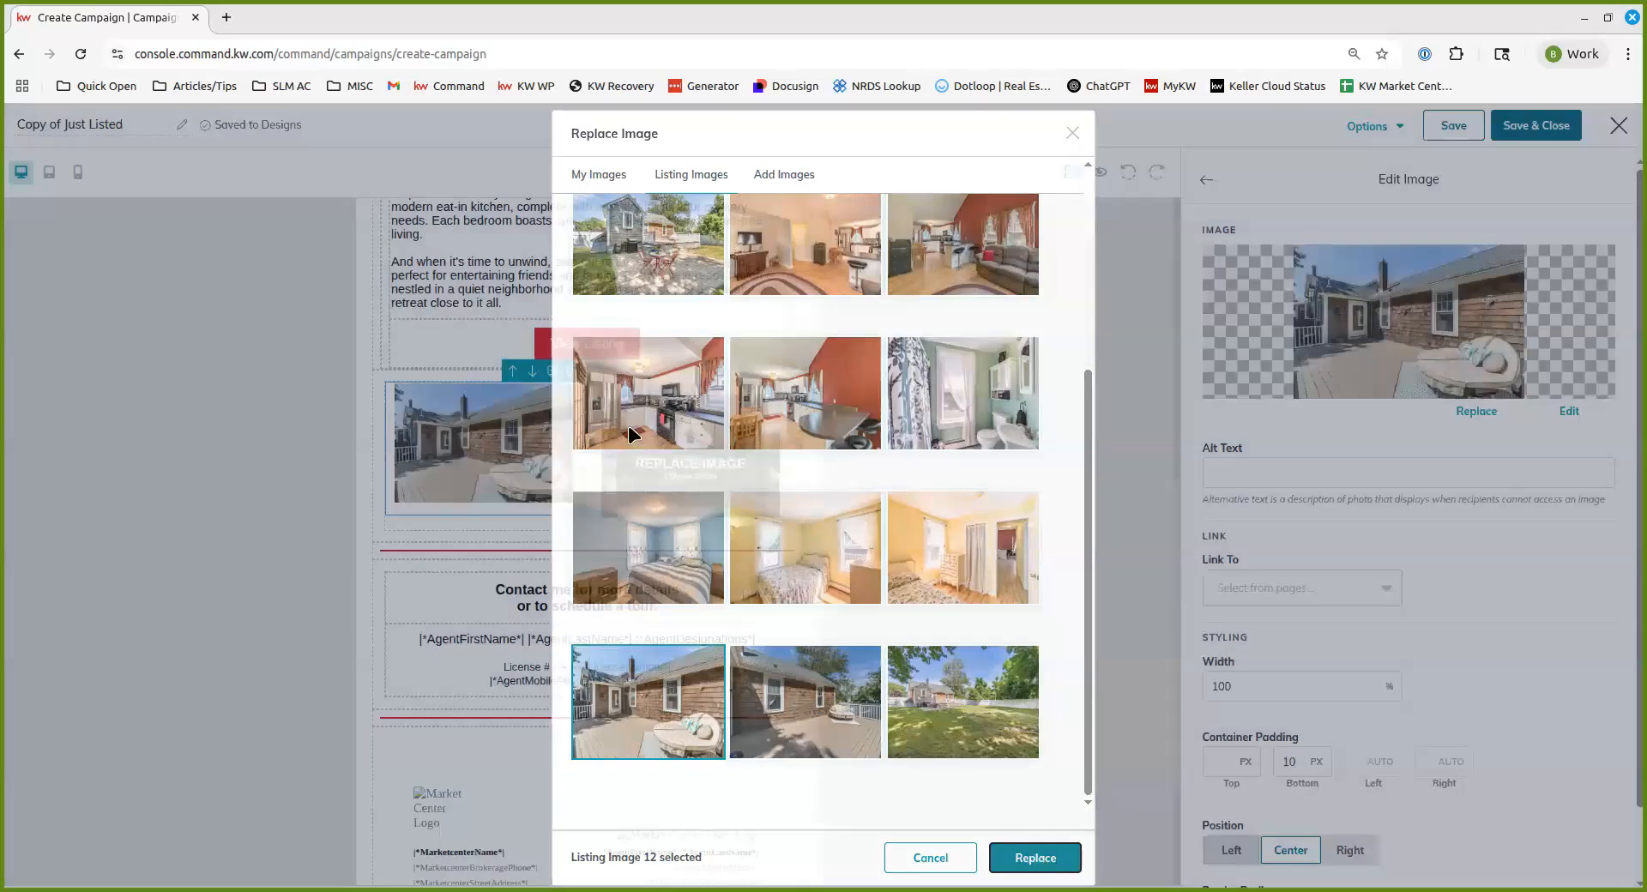
Step: Replace the right placeholder image with the Fairhaven, MA listing's exterior photo with the driveway and white fence, found by property address
click(1481, 413)
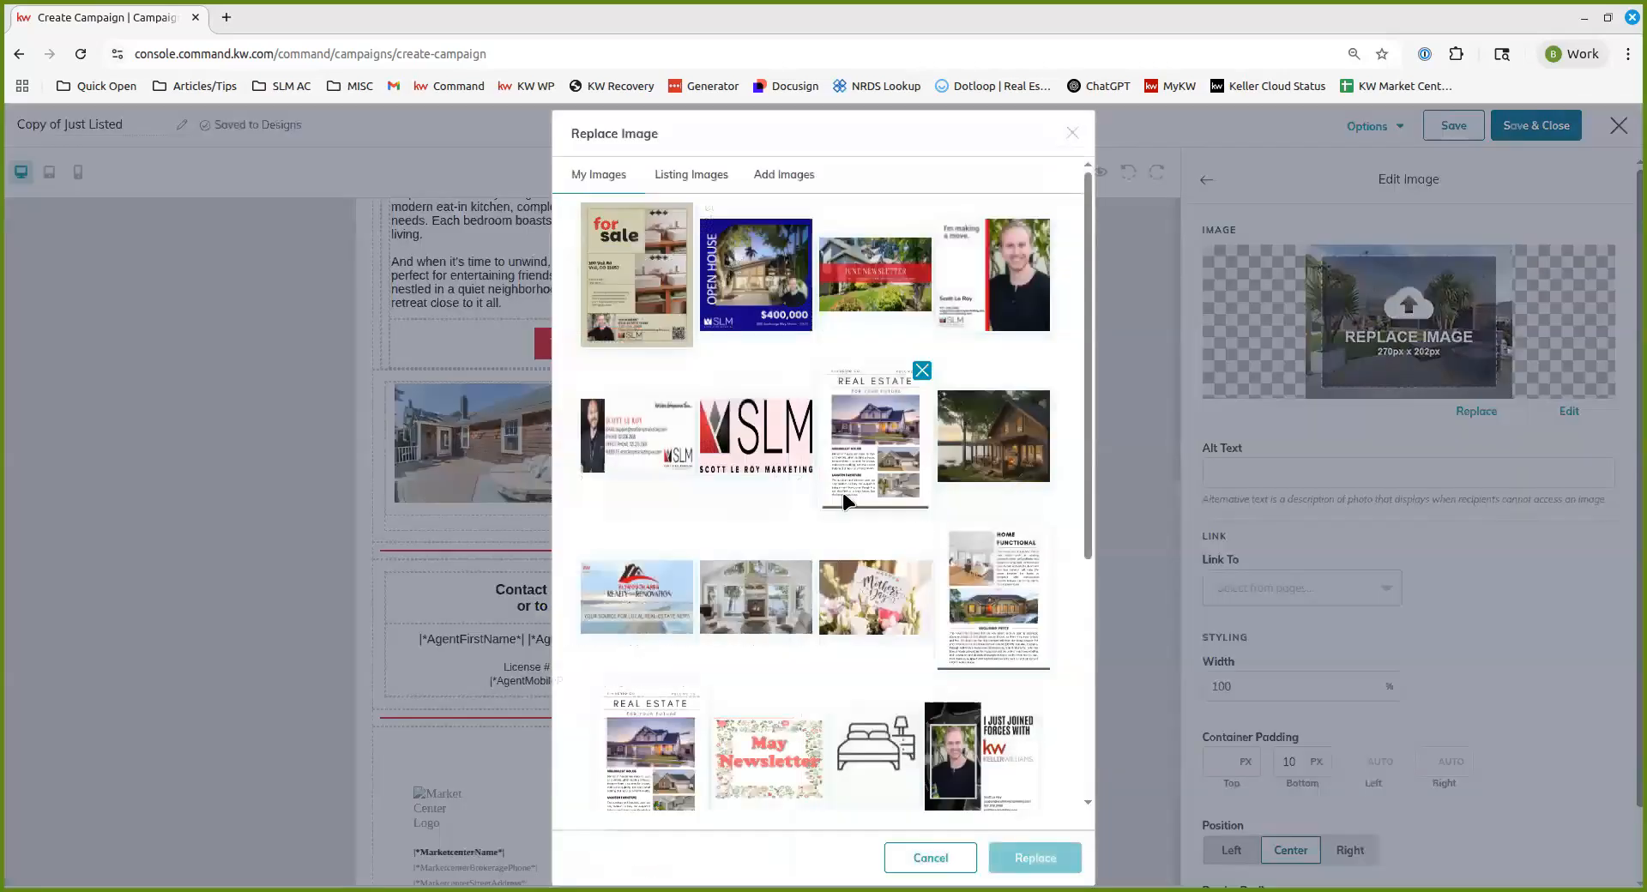
click(691, 172)
click(925, 226)
text(132)
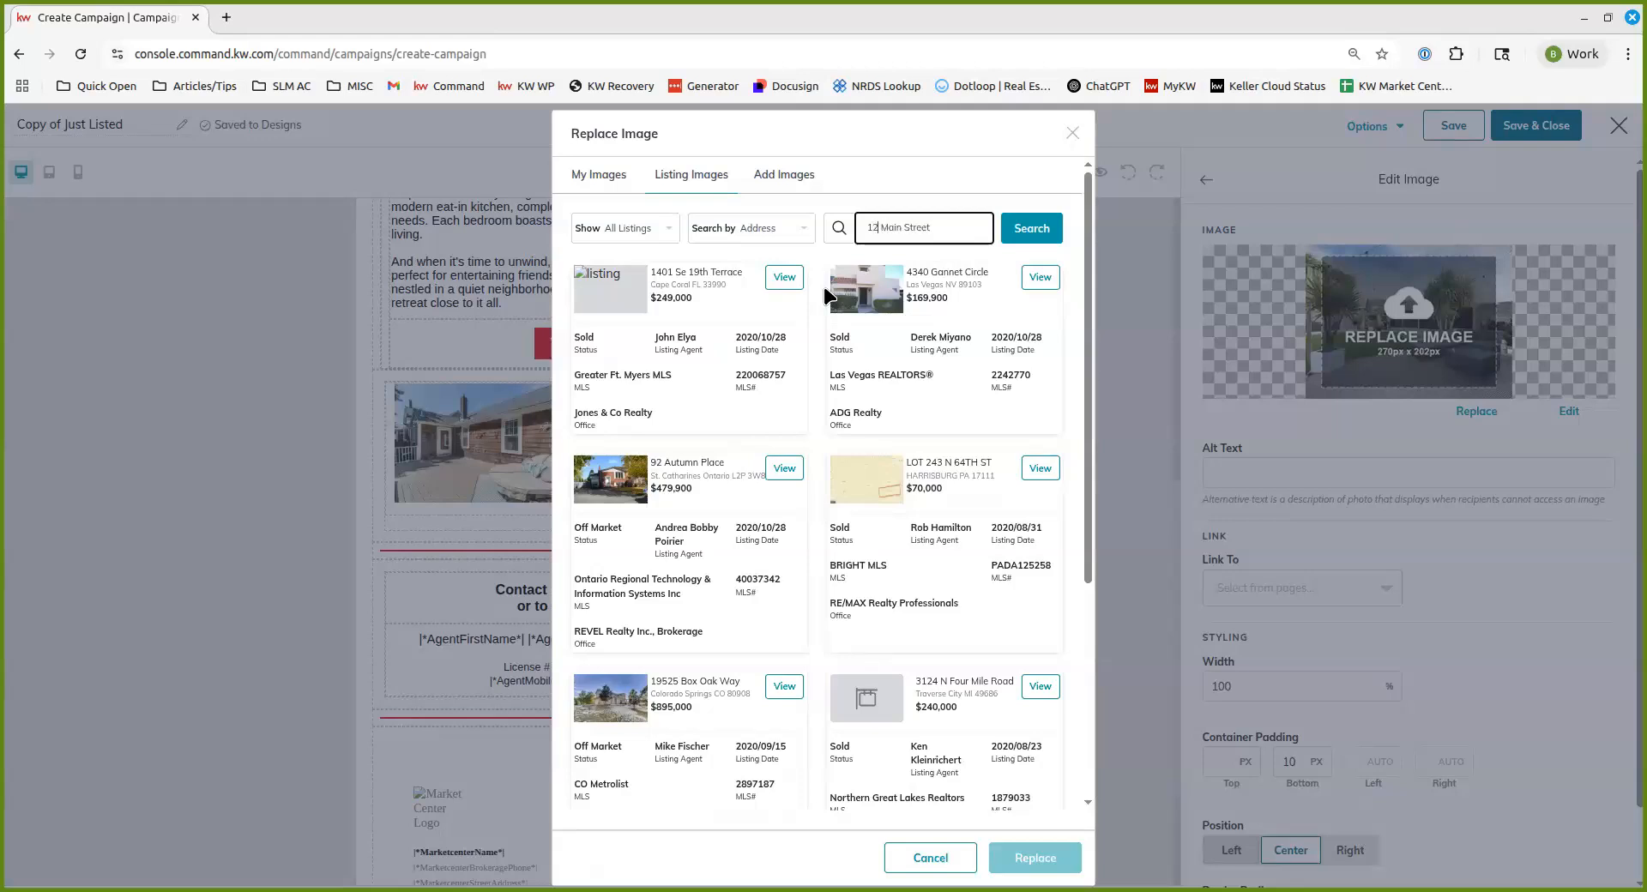
click(1032, 228)
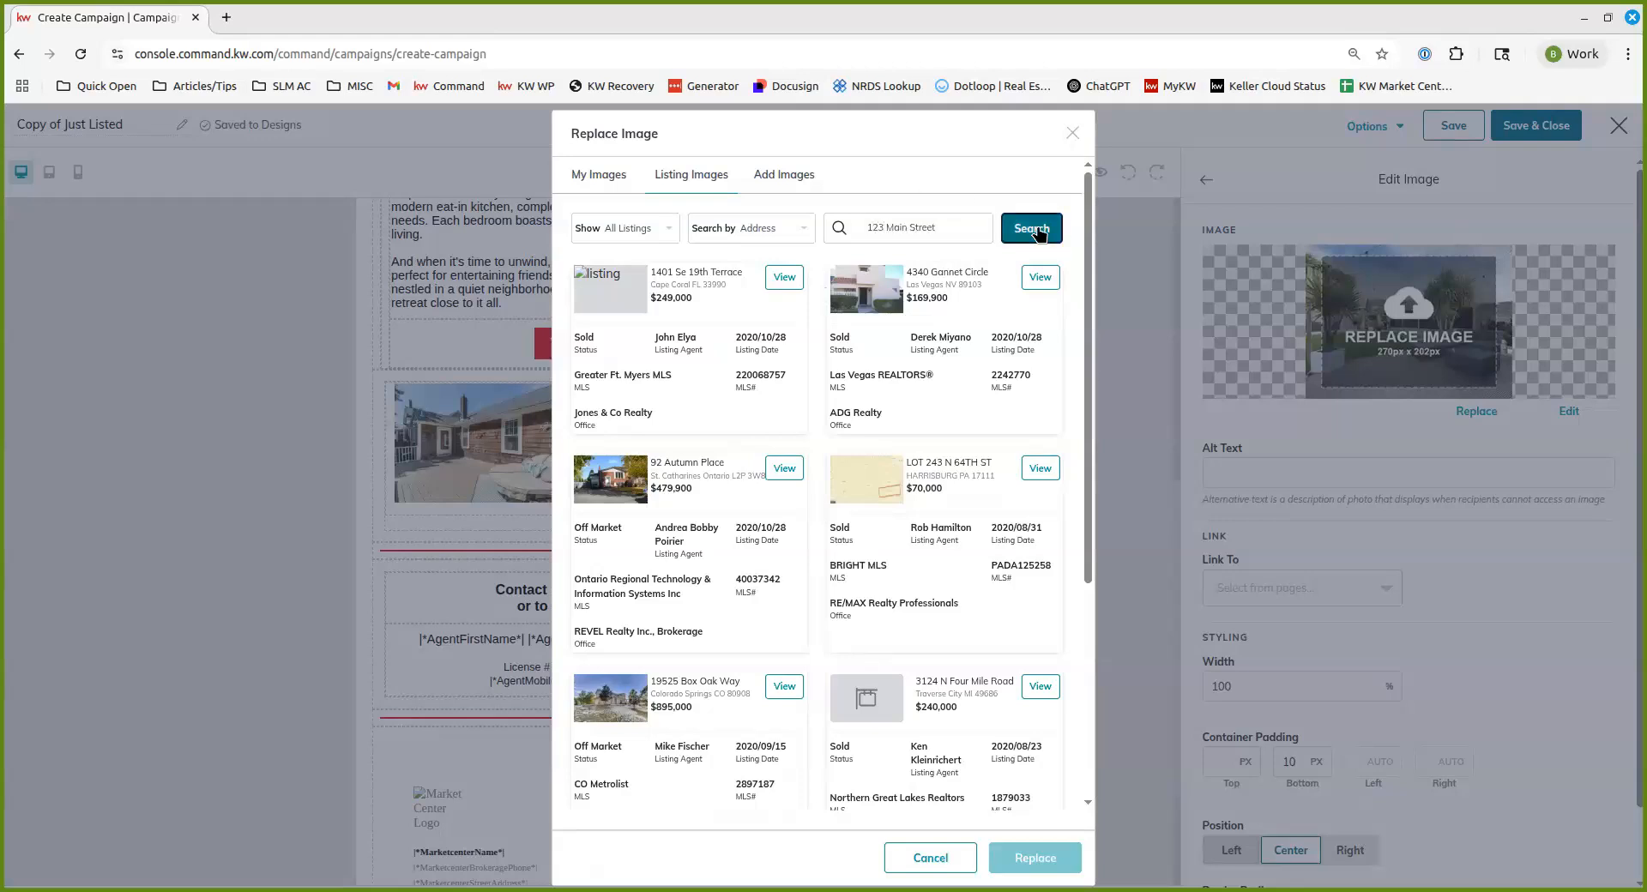
scroll(776, 510, down, 10)
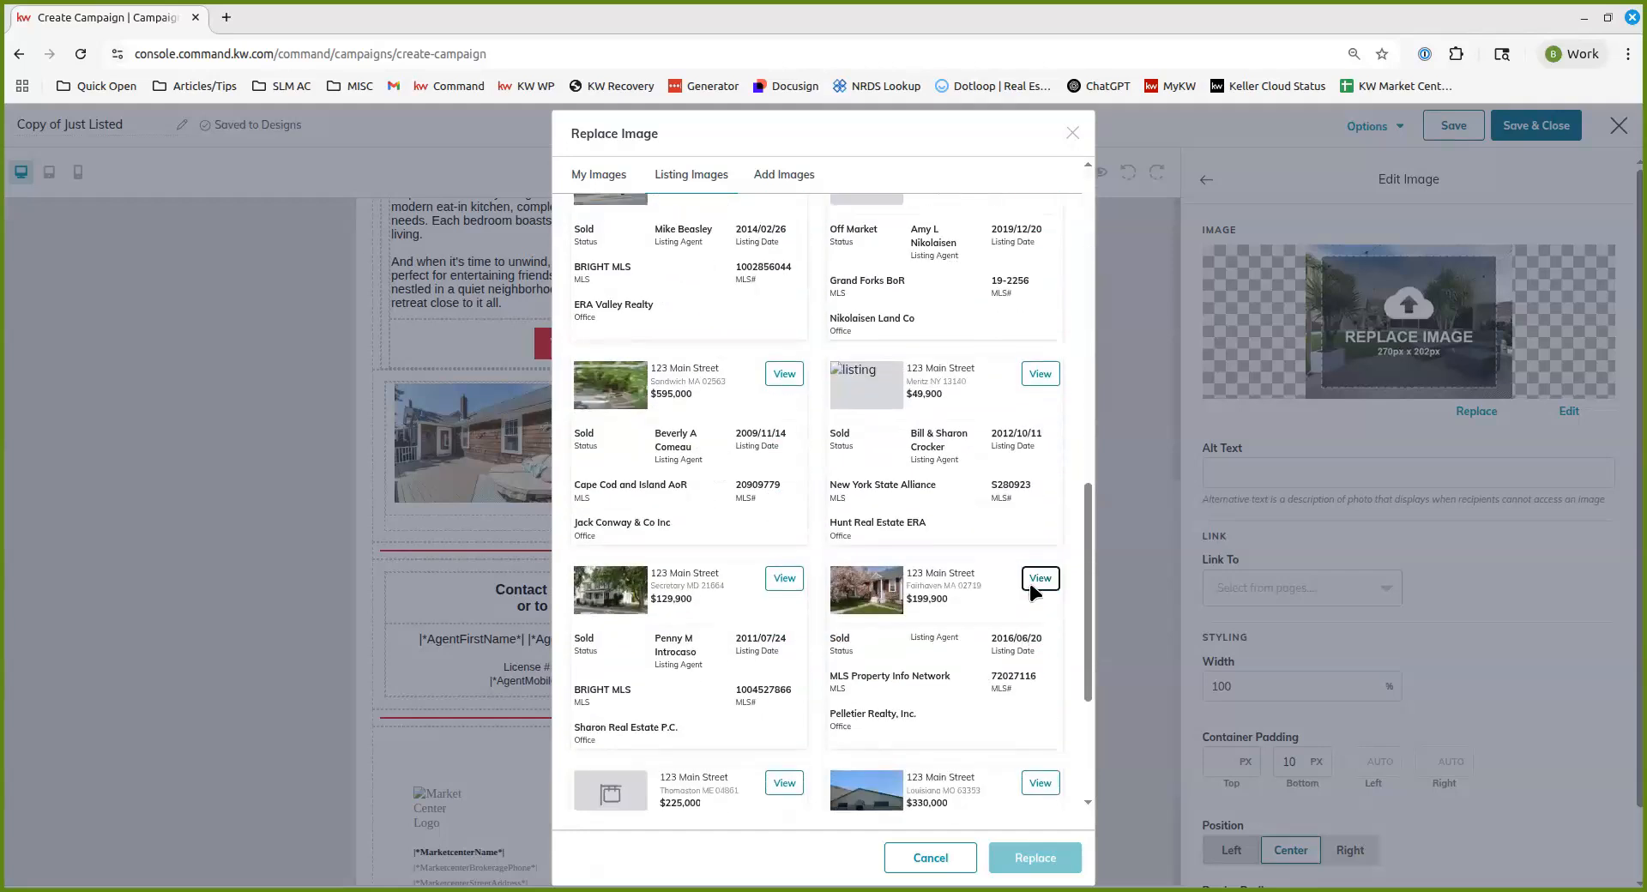
click(1039, 577)
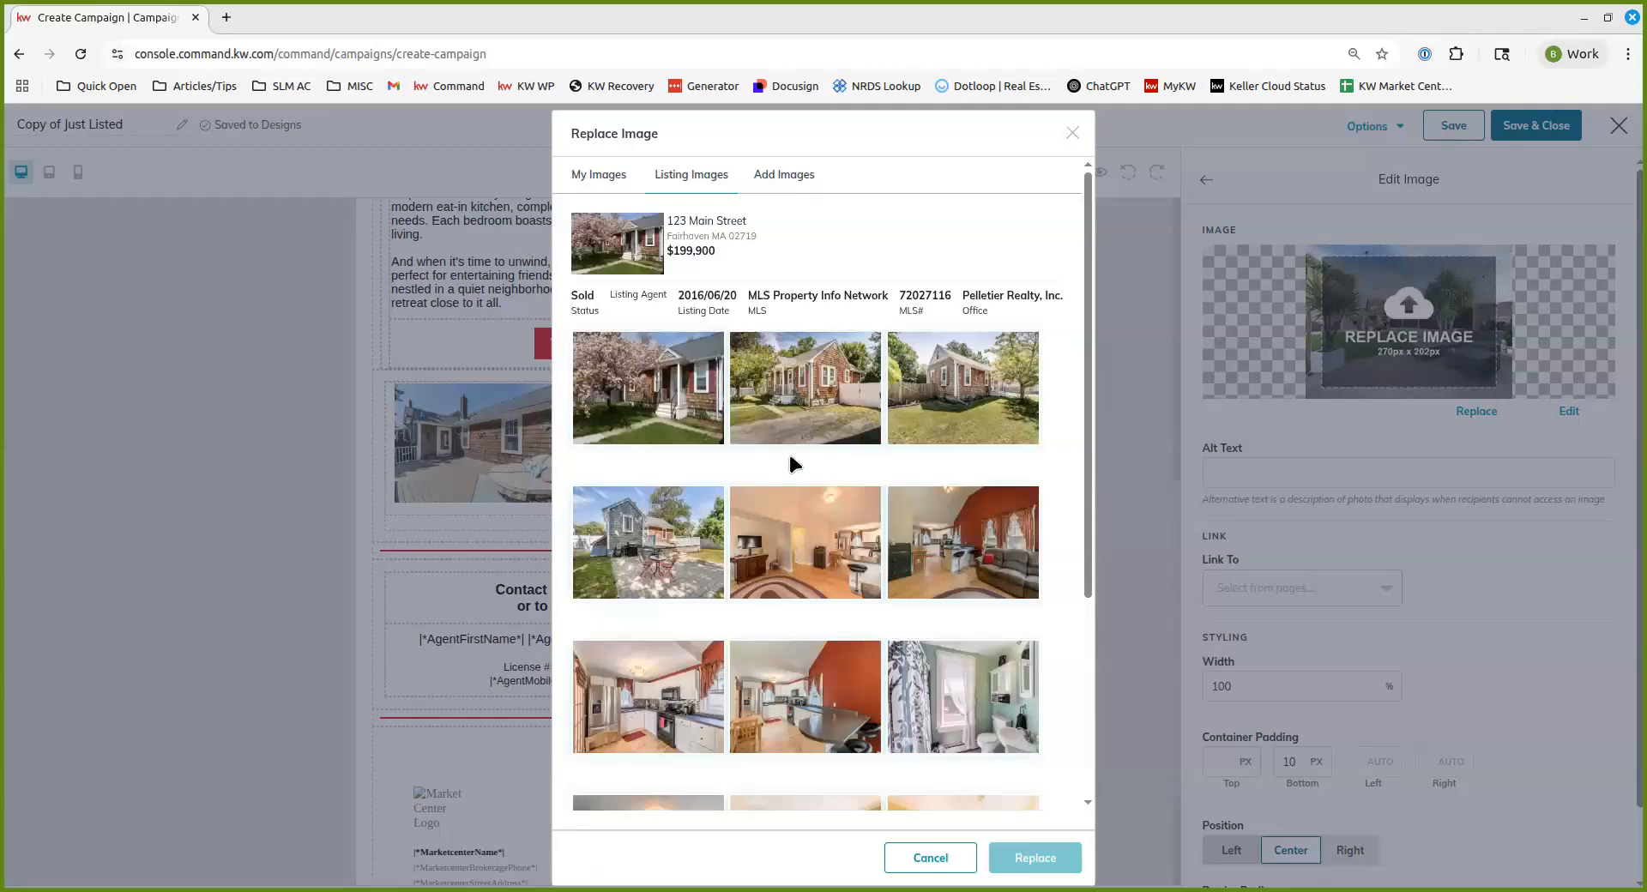
click(813, 398)
click(1018, 858)
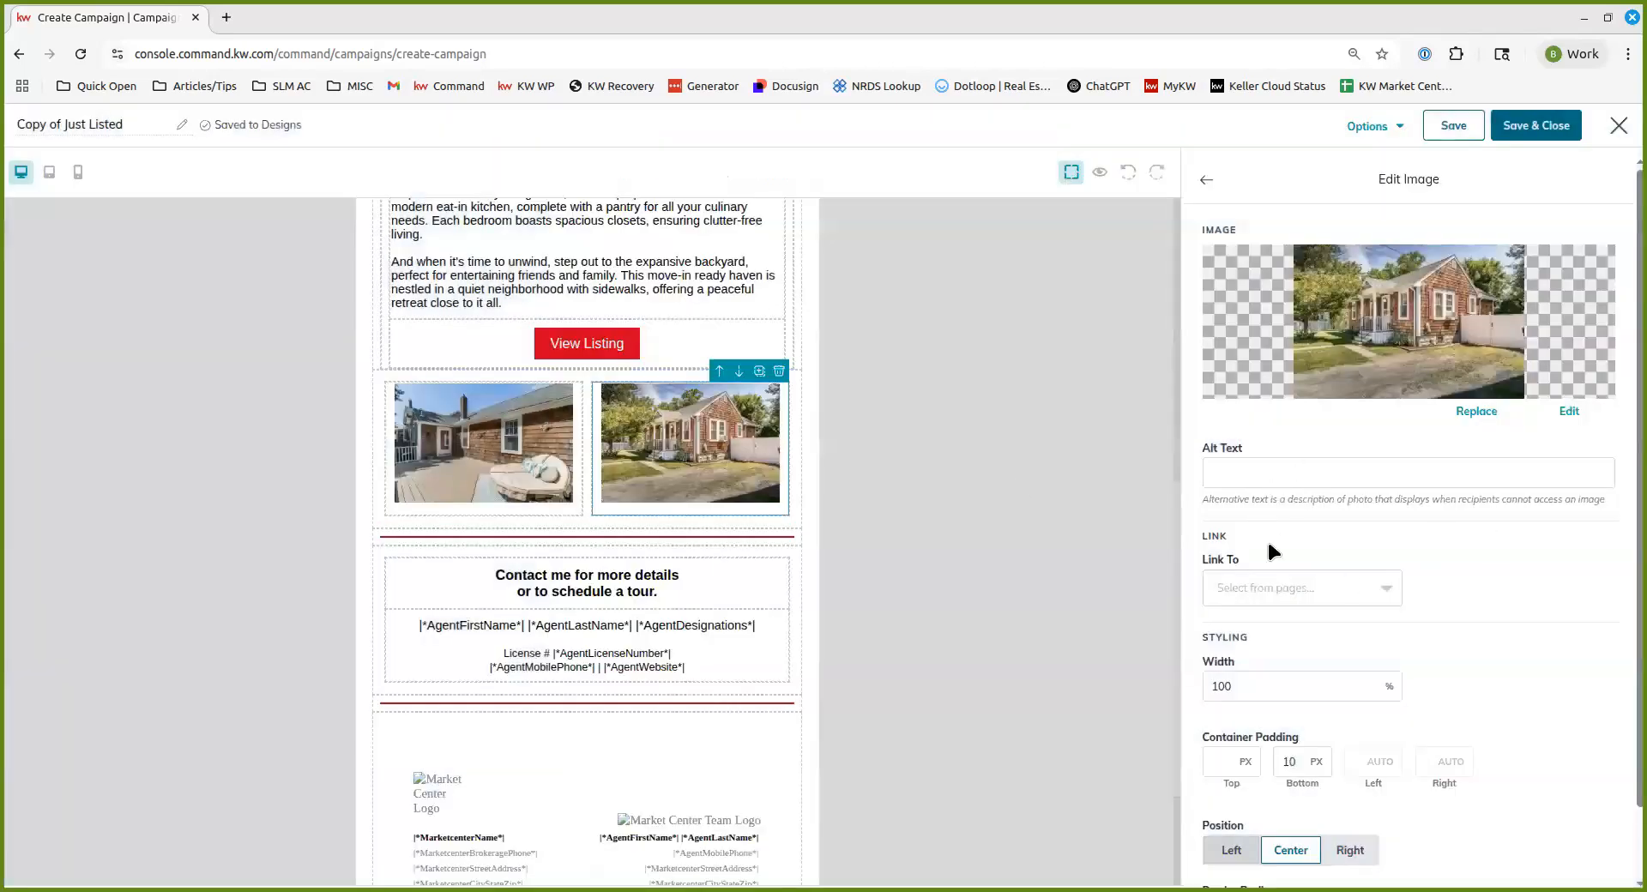
Step: Review the "Contact me for more details or to schedule a tour." text and the agent merge fields below it
scroll(1254, 599, down, 1)
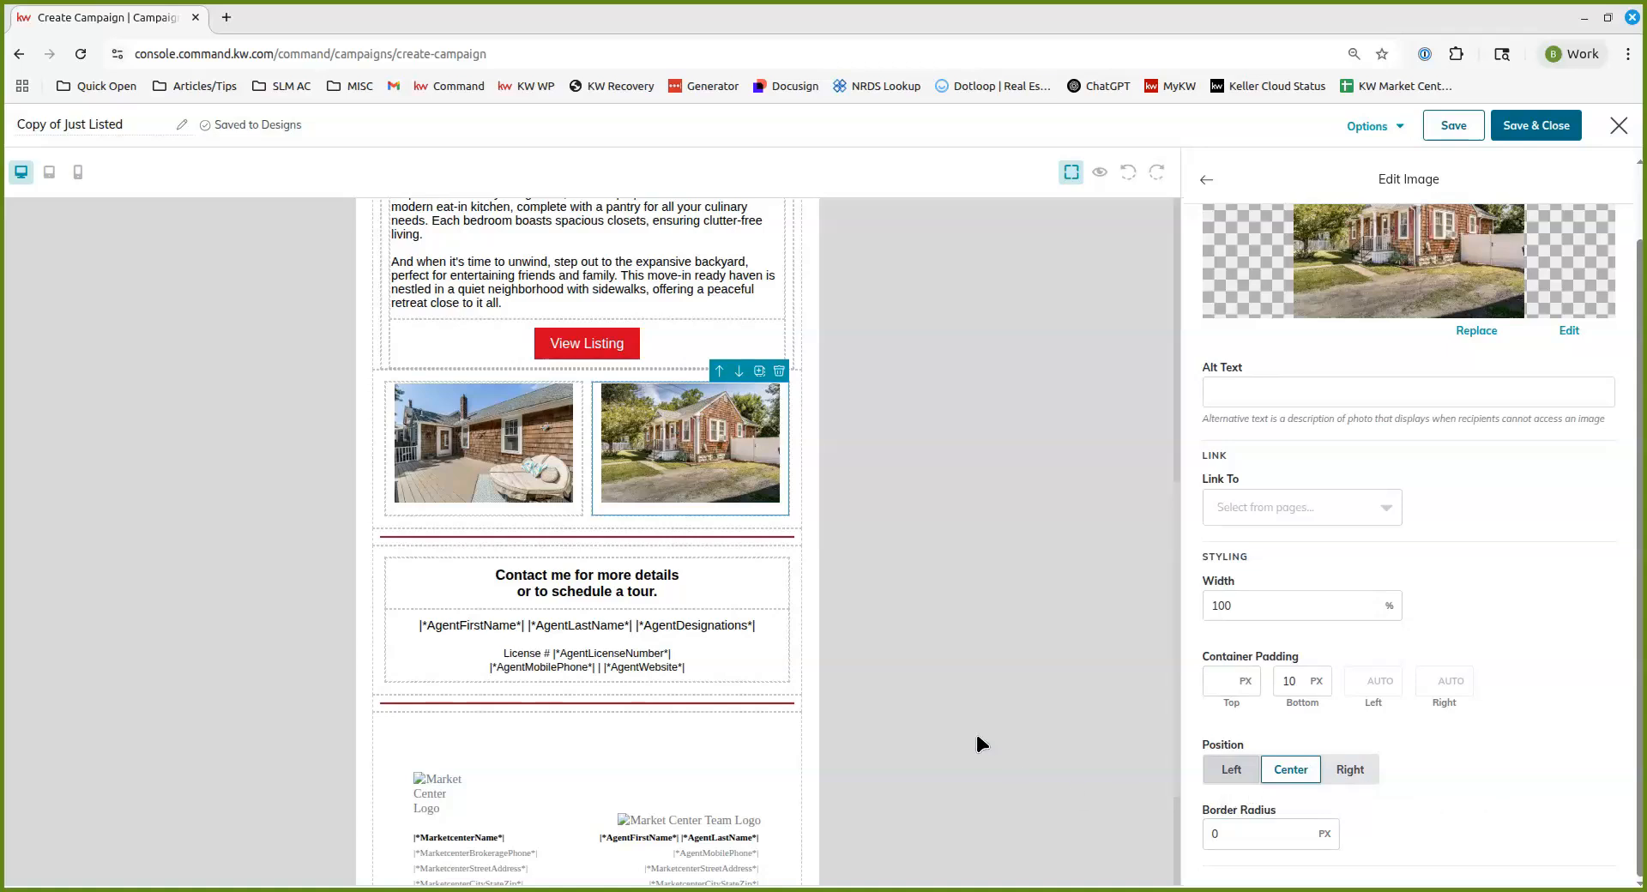
click(542, 586)
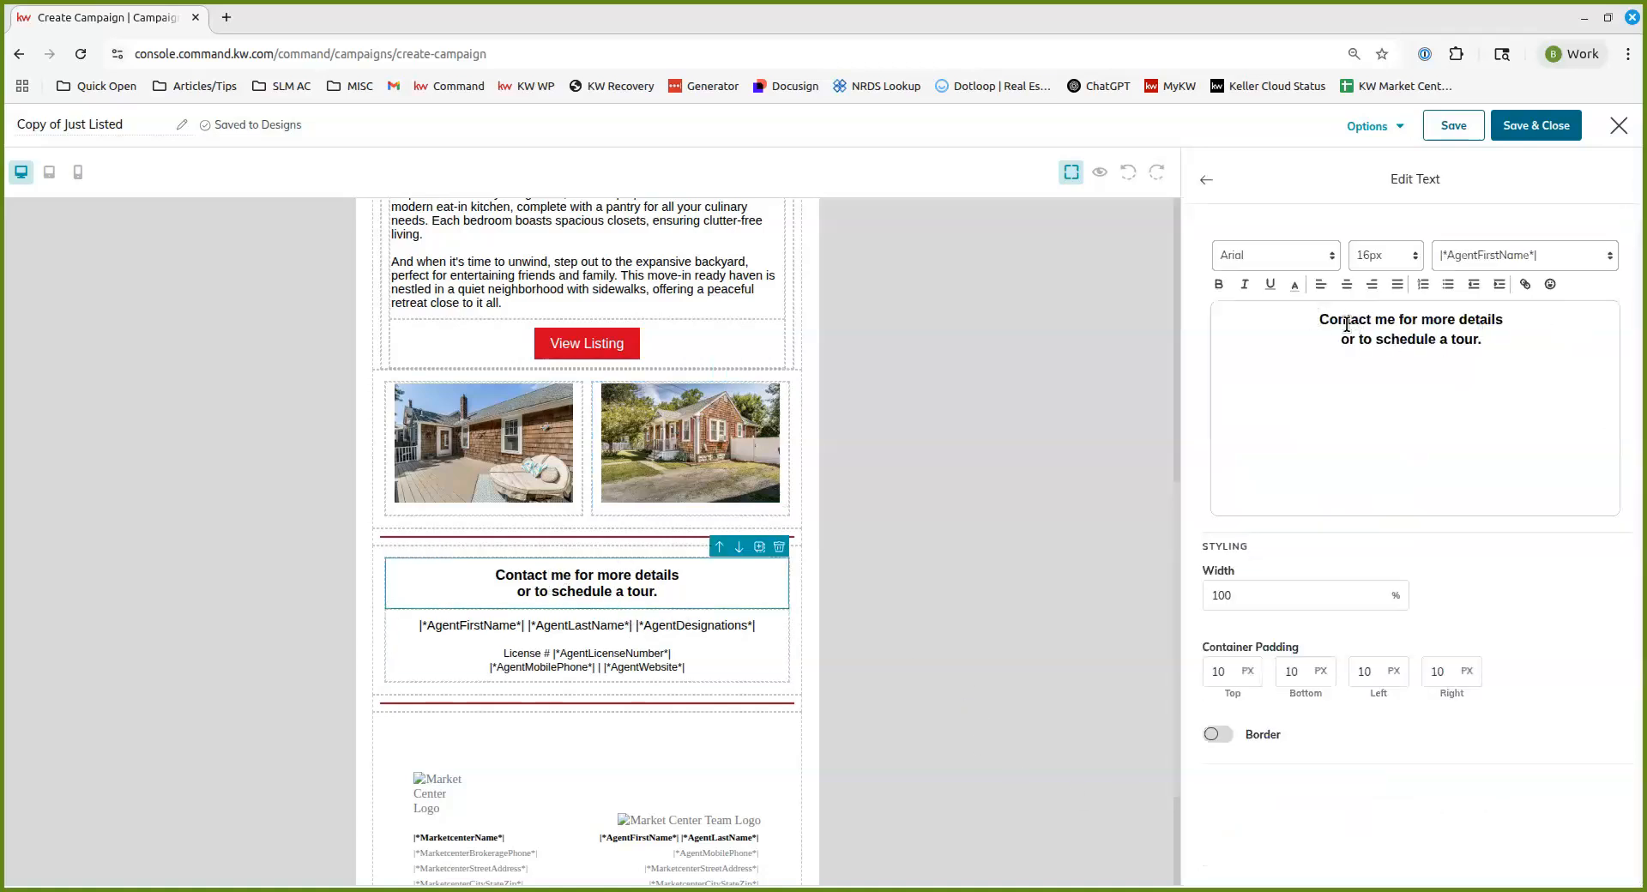
drag(1311, 319, 1546, 360)
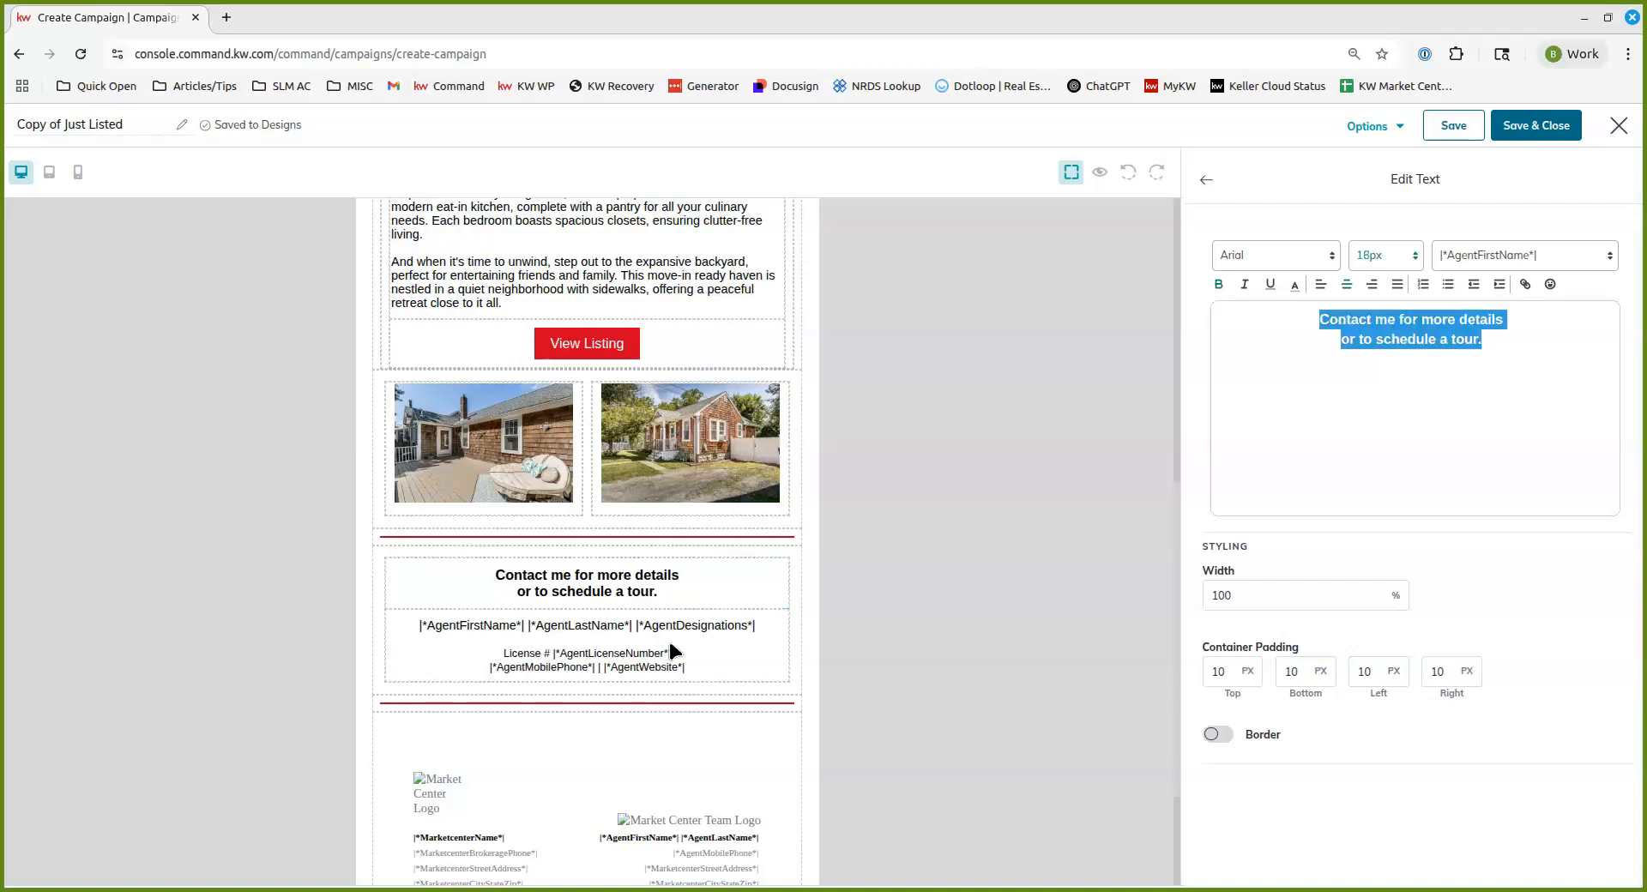
click(461, 636)
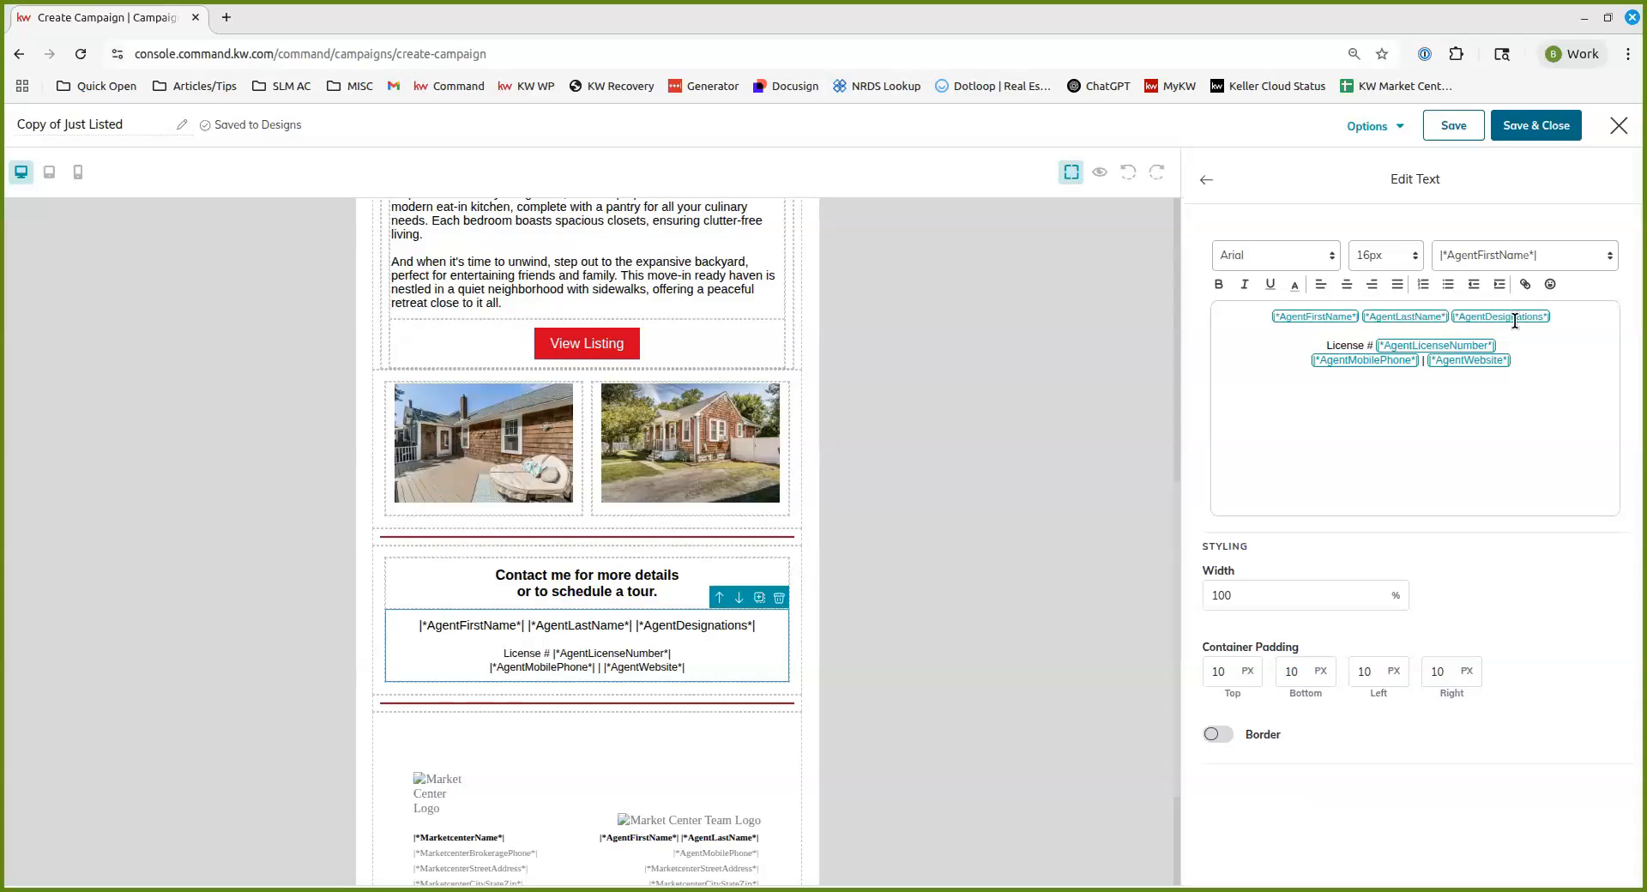
click(1263, 349)
Step: Save and close the email design, and check the full email preview in the campaign
click(1535, 125)
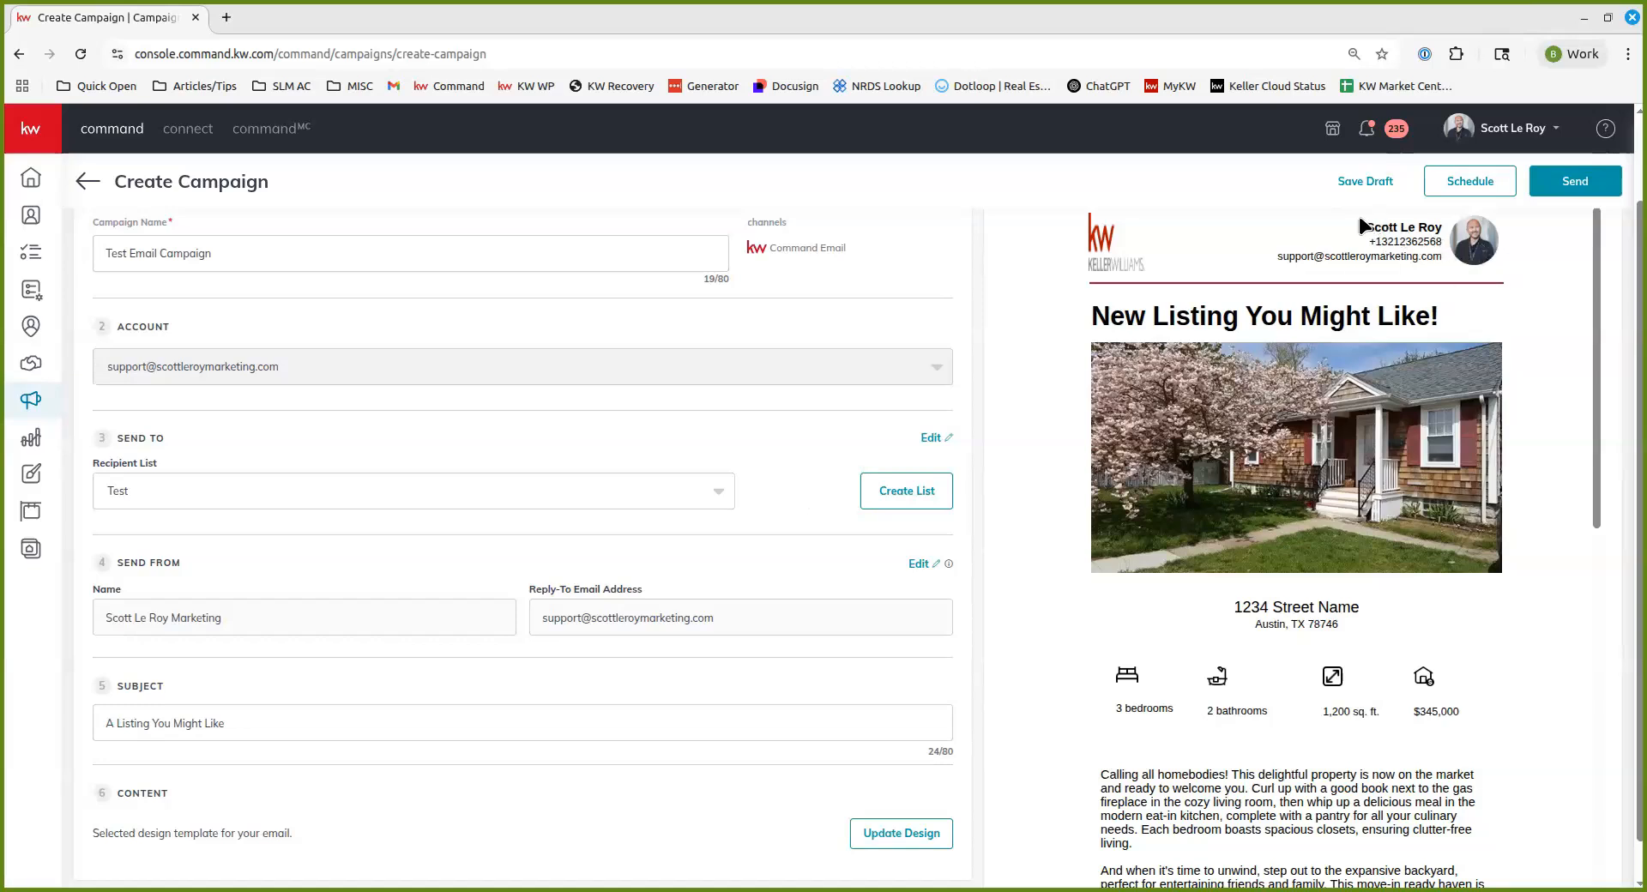
scroll(1377, 335, down, 10)
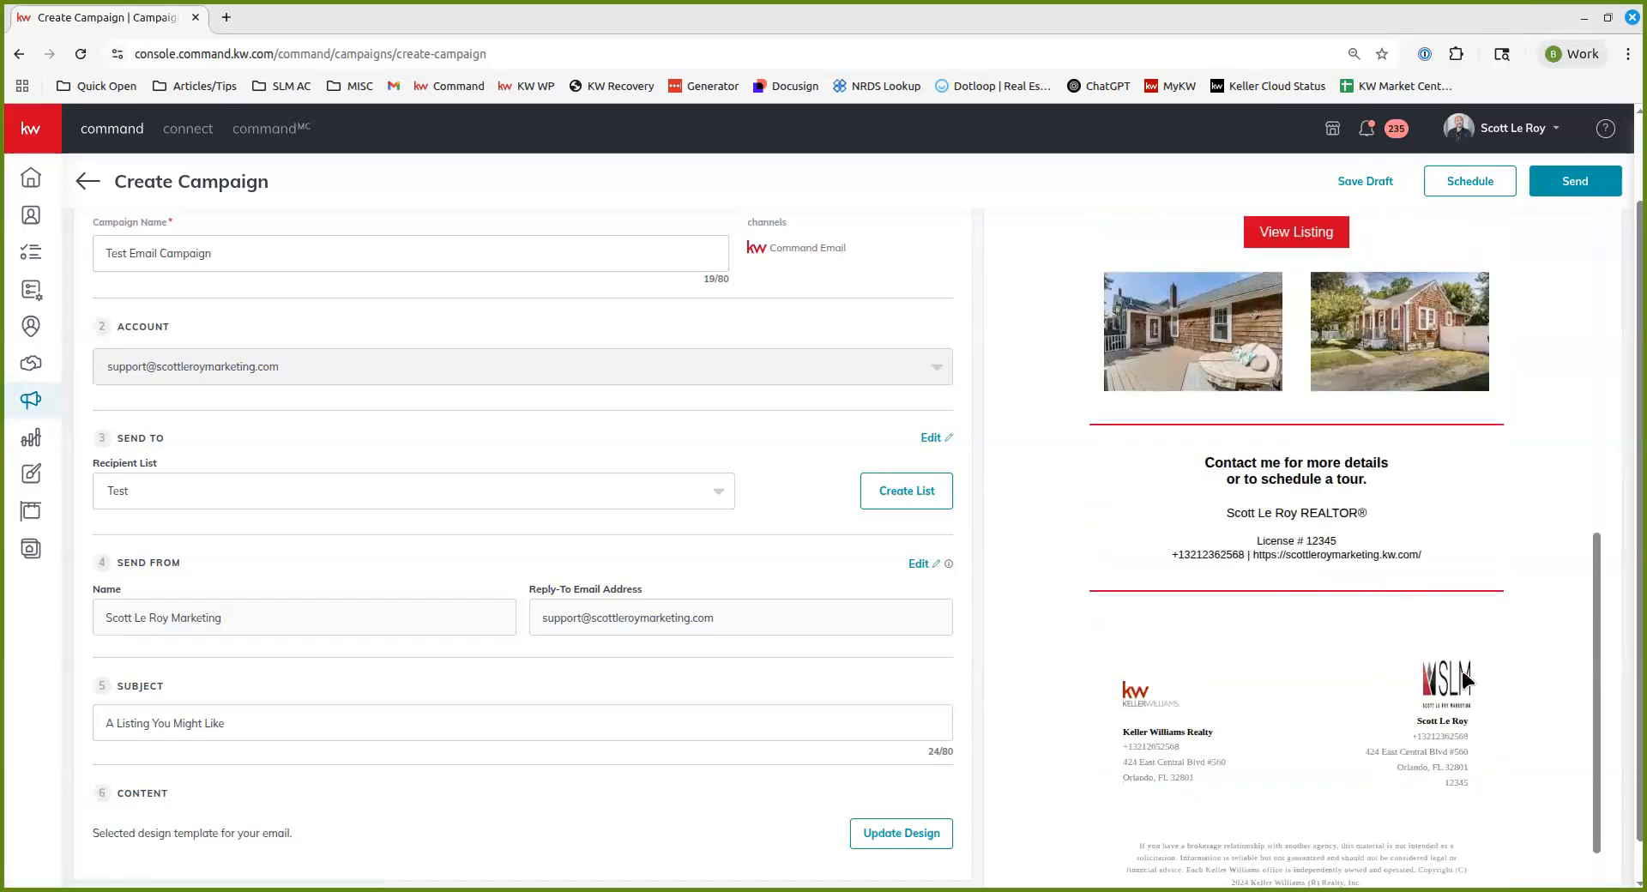
scroll(1365, 772, up, 10)
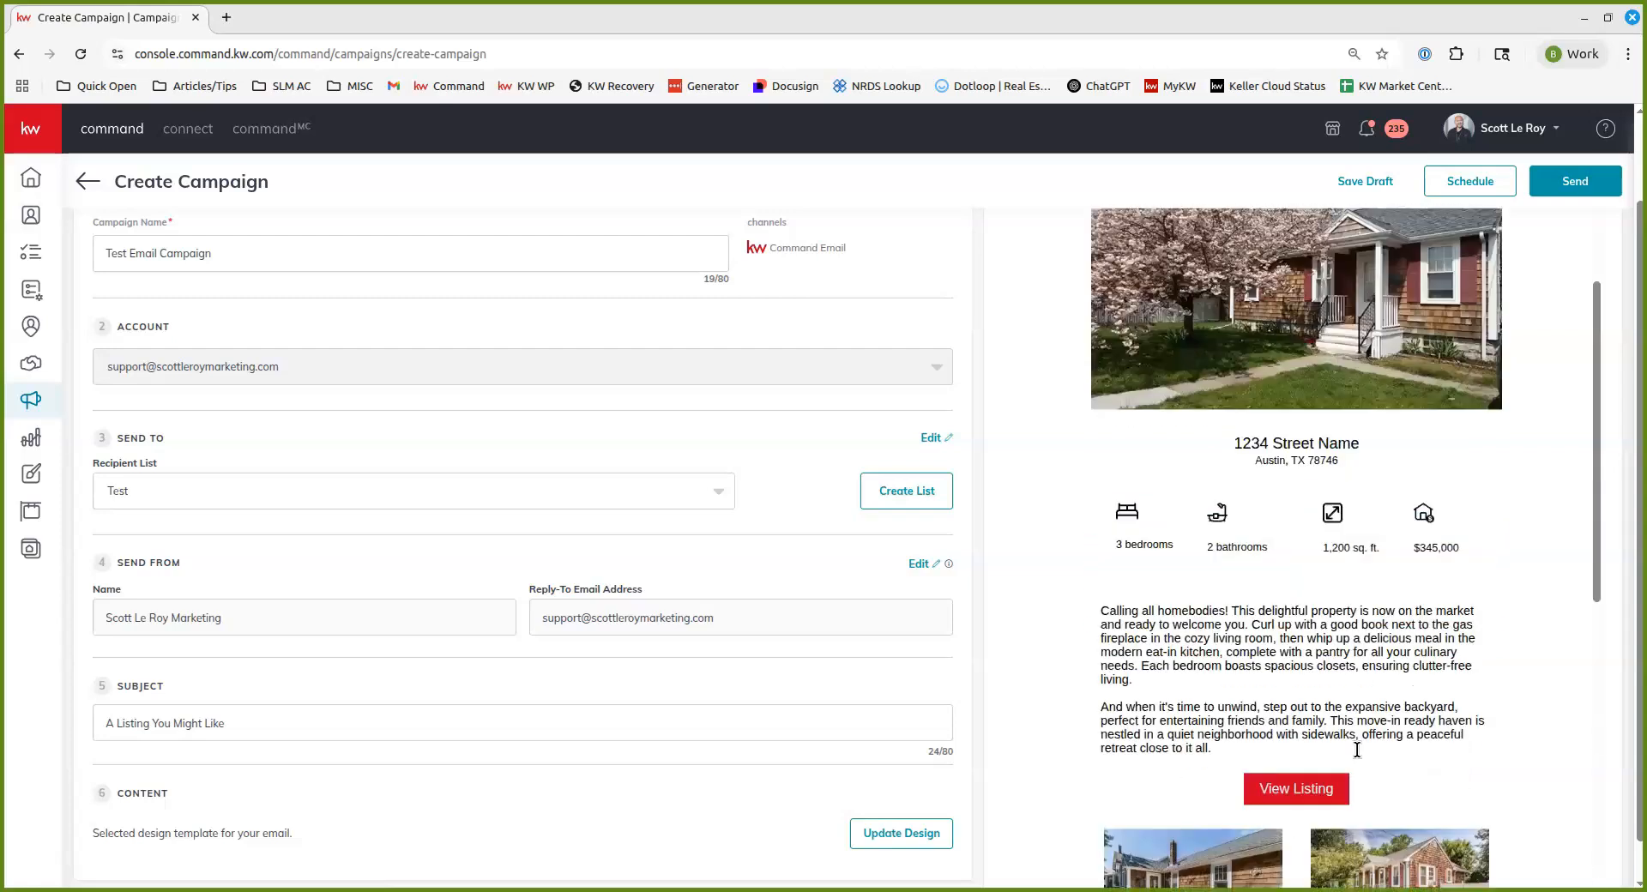
Step: Open the scheduling settings for the email campaign
click(1456, 197)
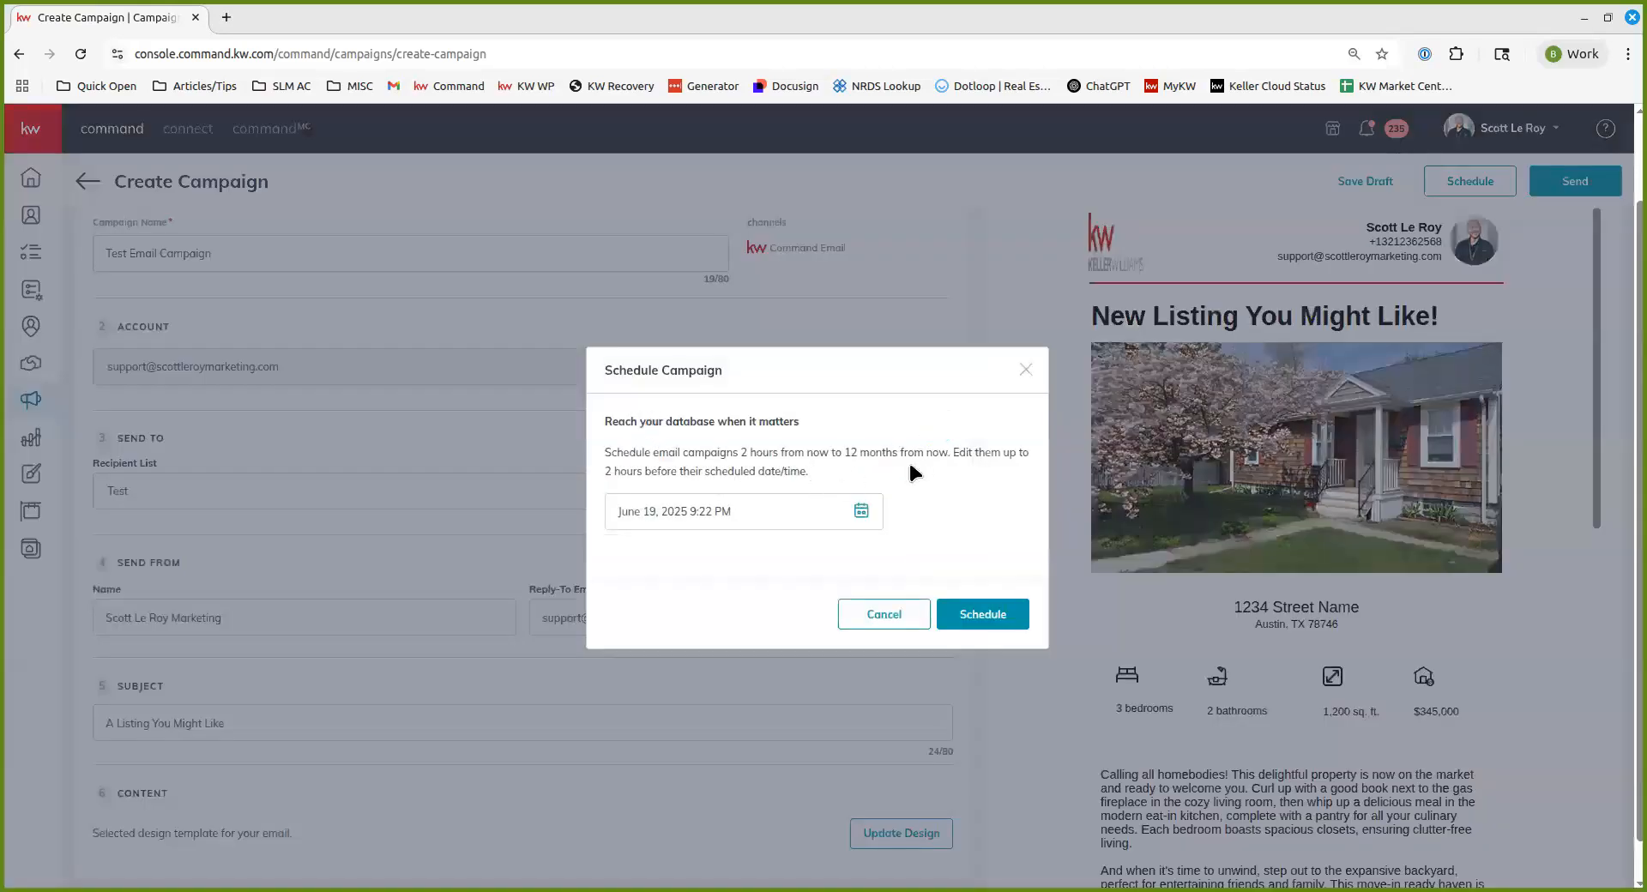
Step: Try to schedule the email campaign for July 16, 2025
click(860, 512)
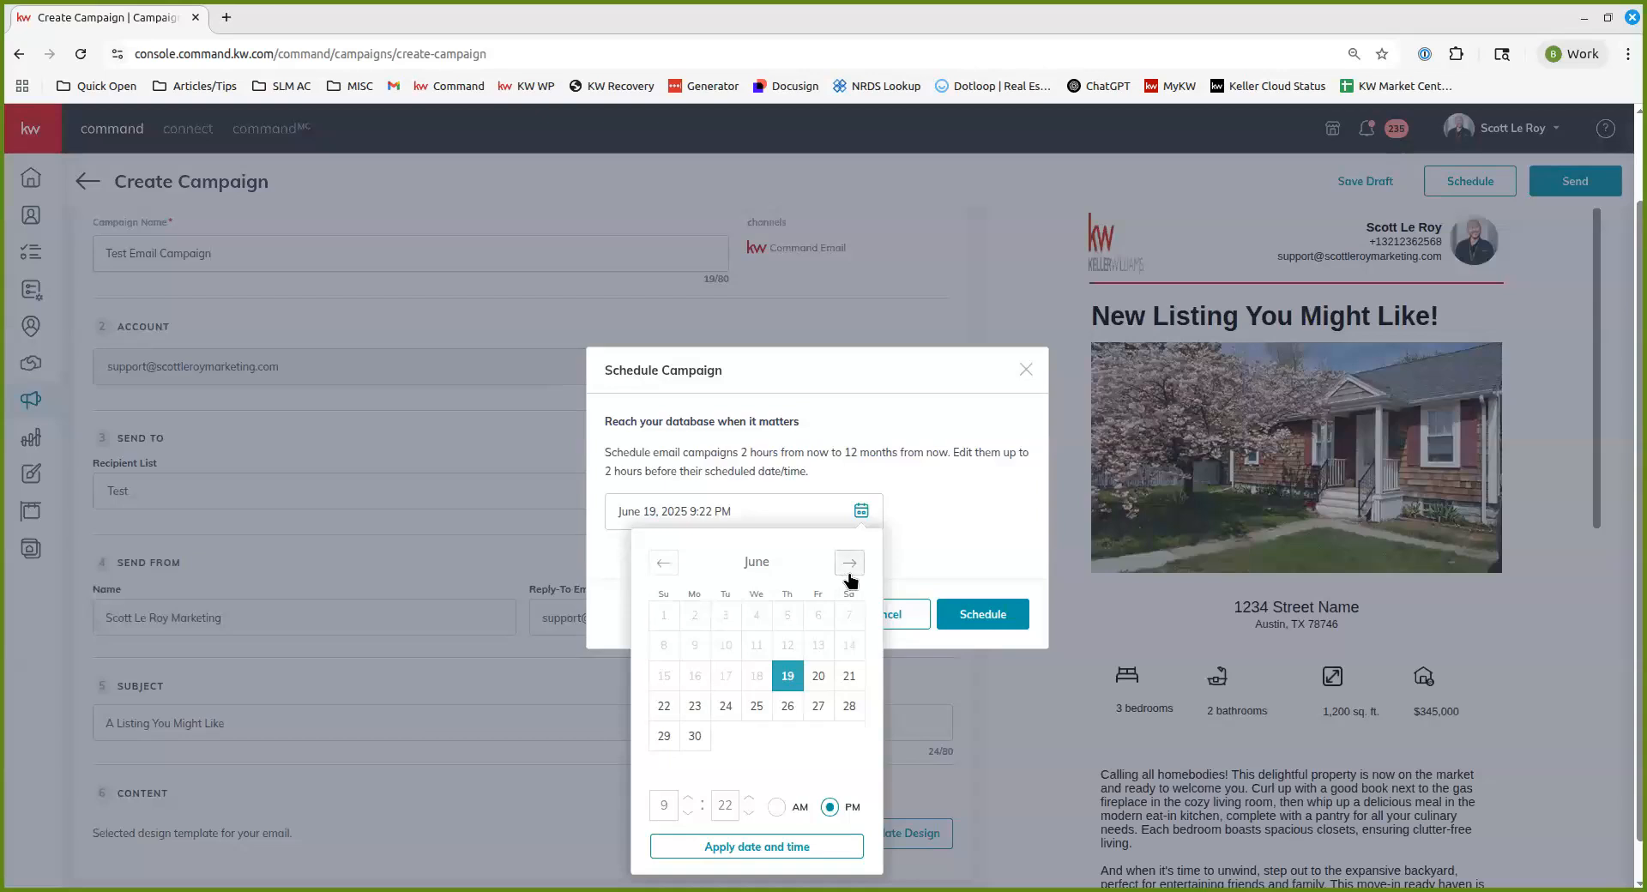
click(849, 566)
click(756, 678)
click(965, 501)
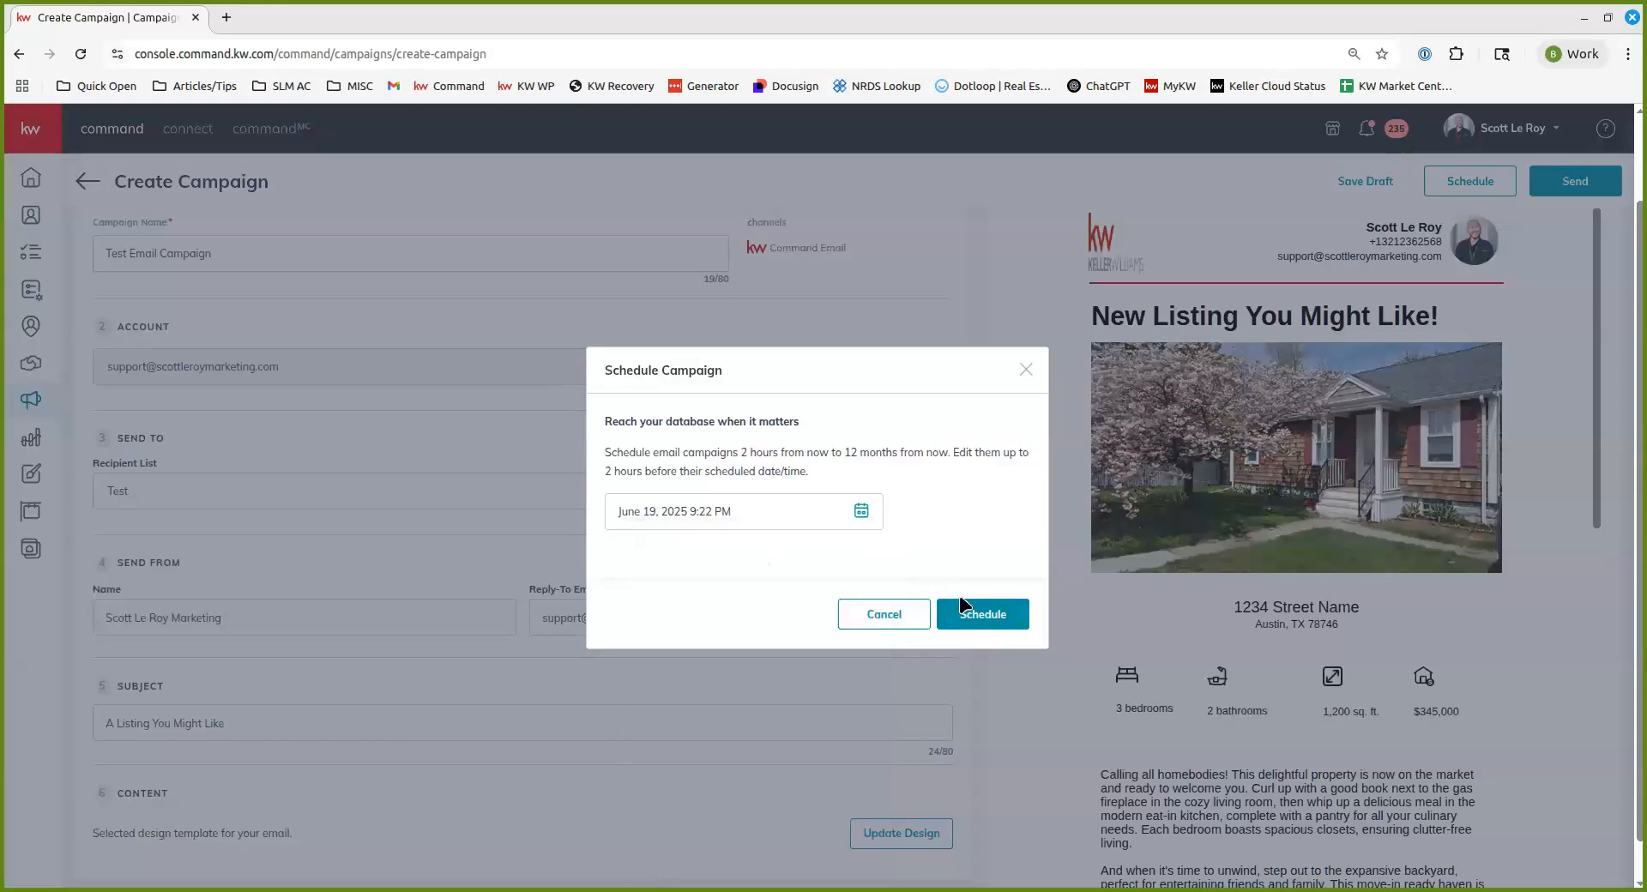
click(982, 614)
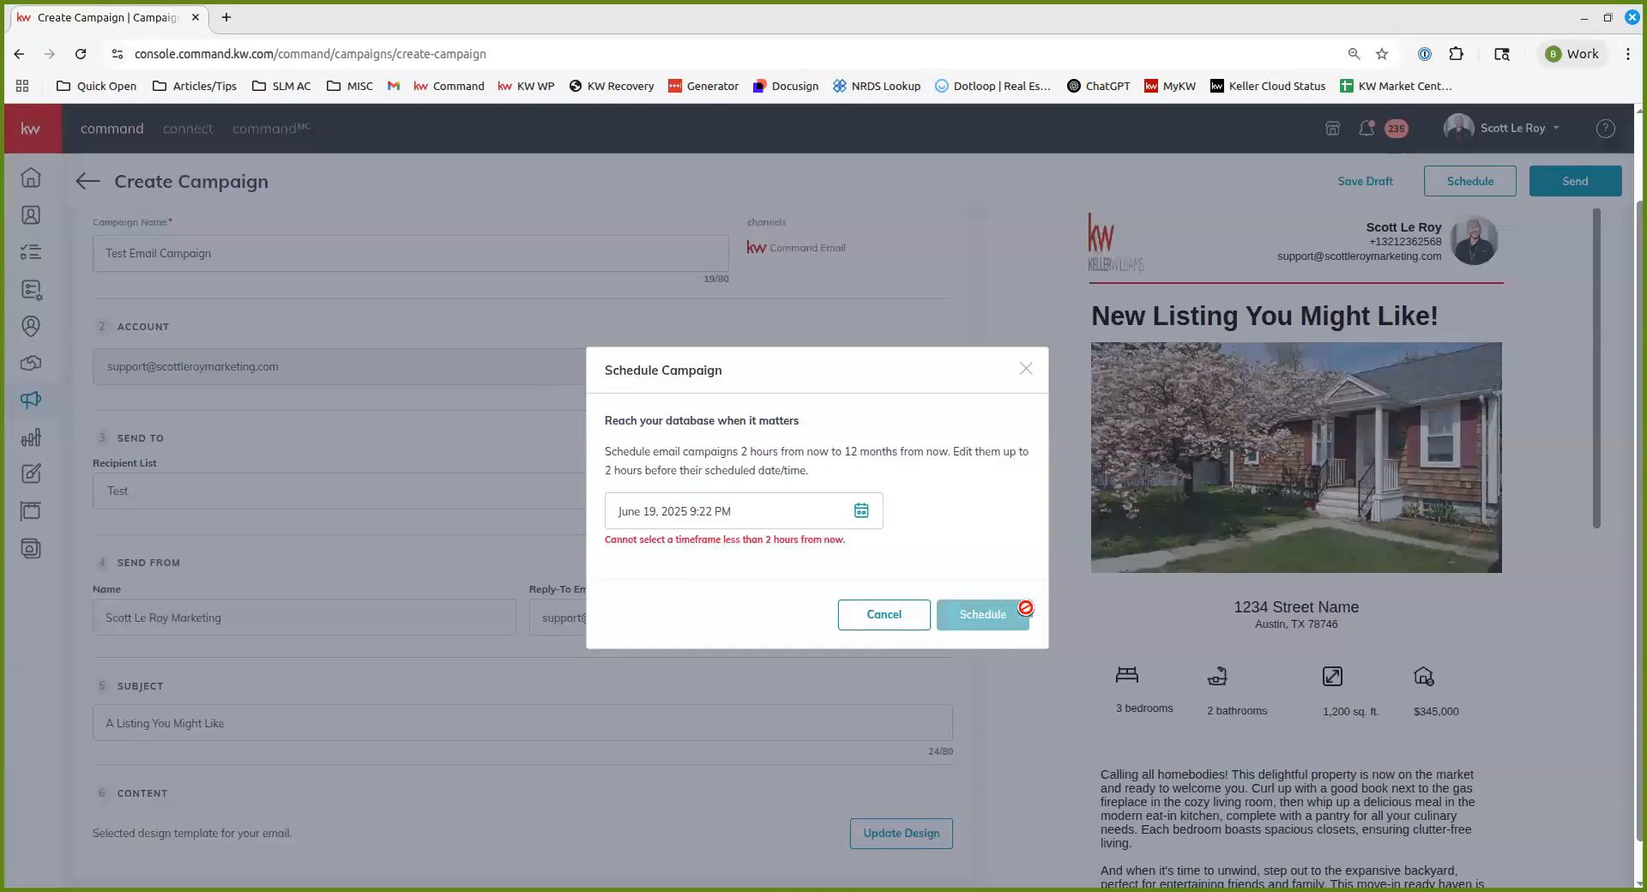
Step: Set the send date and time to July 17, 2025 9:19 AM and schedule the campaign
click(861, 513)
click(849, 562)
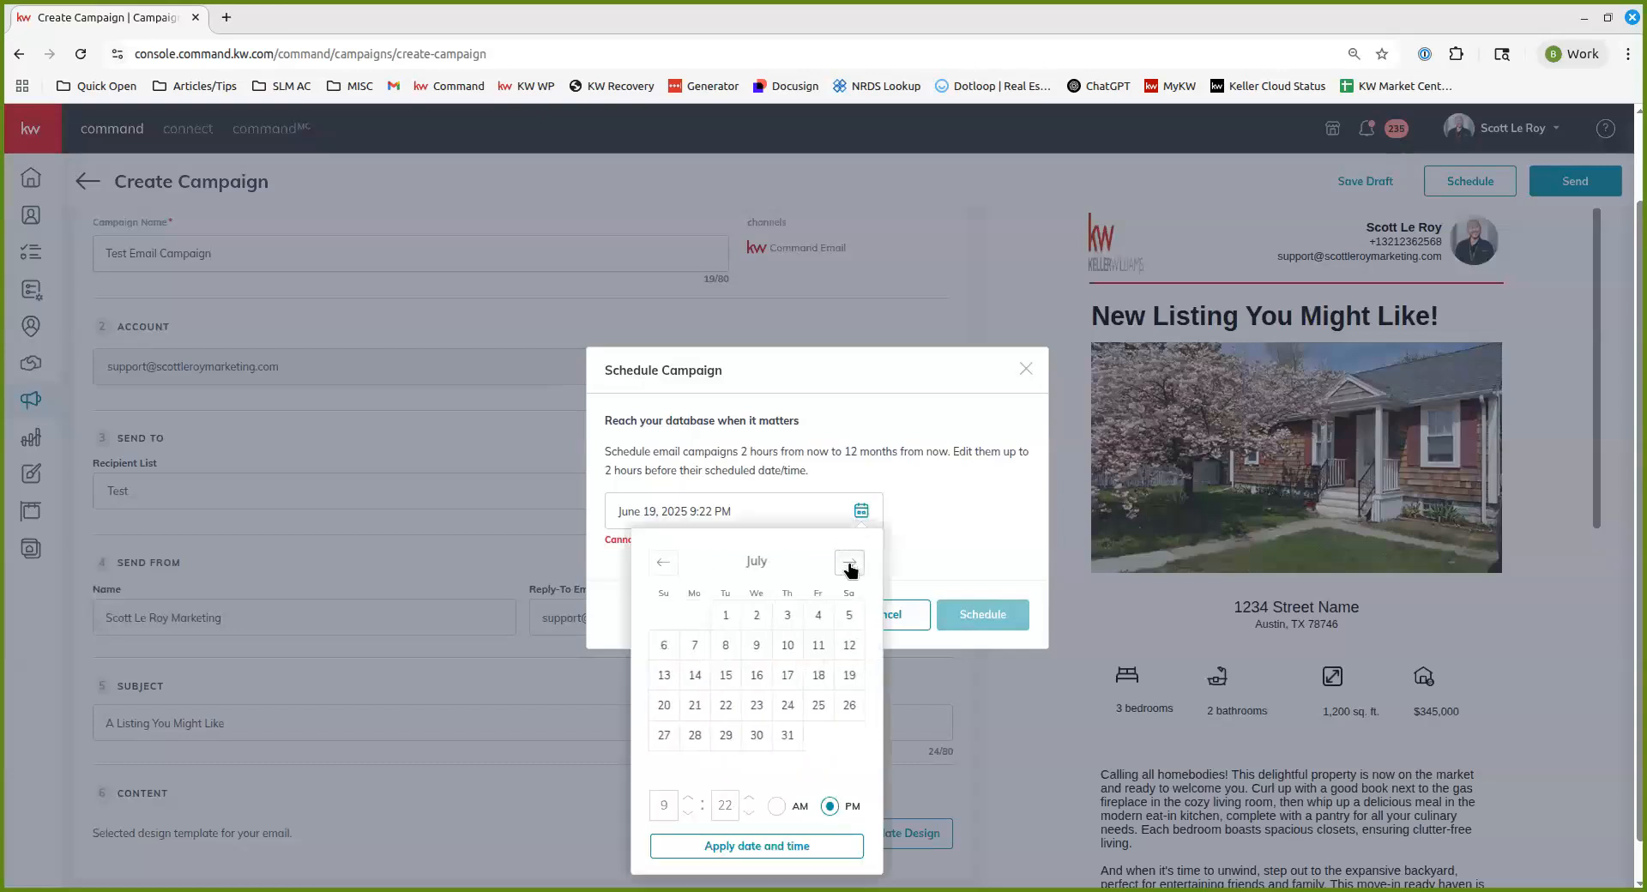
click(787, 676)
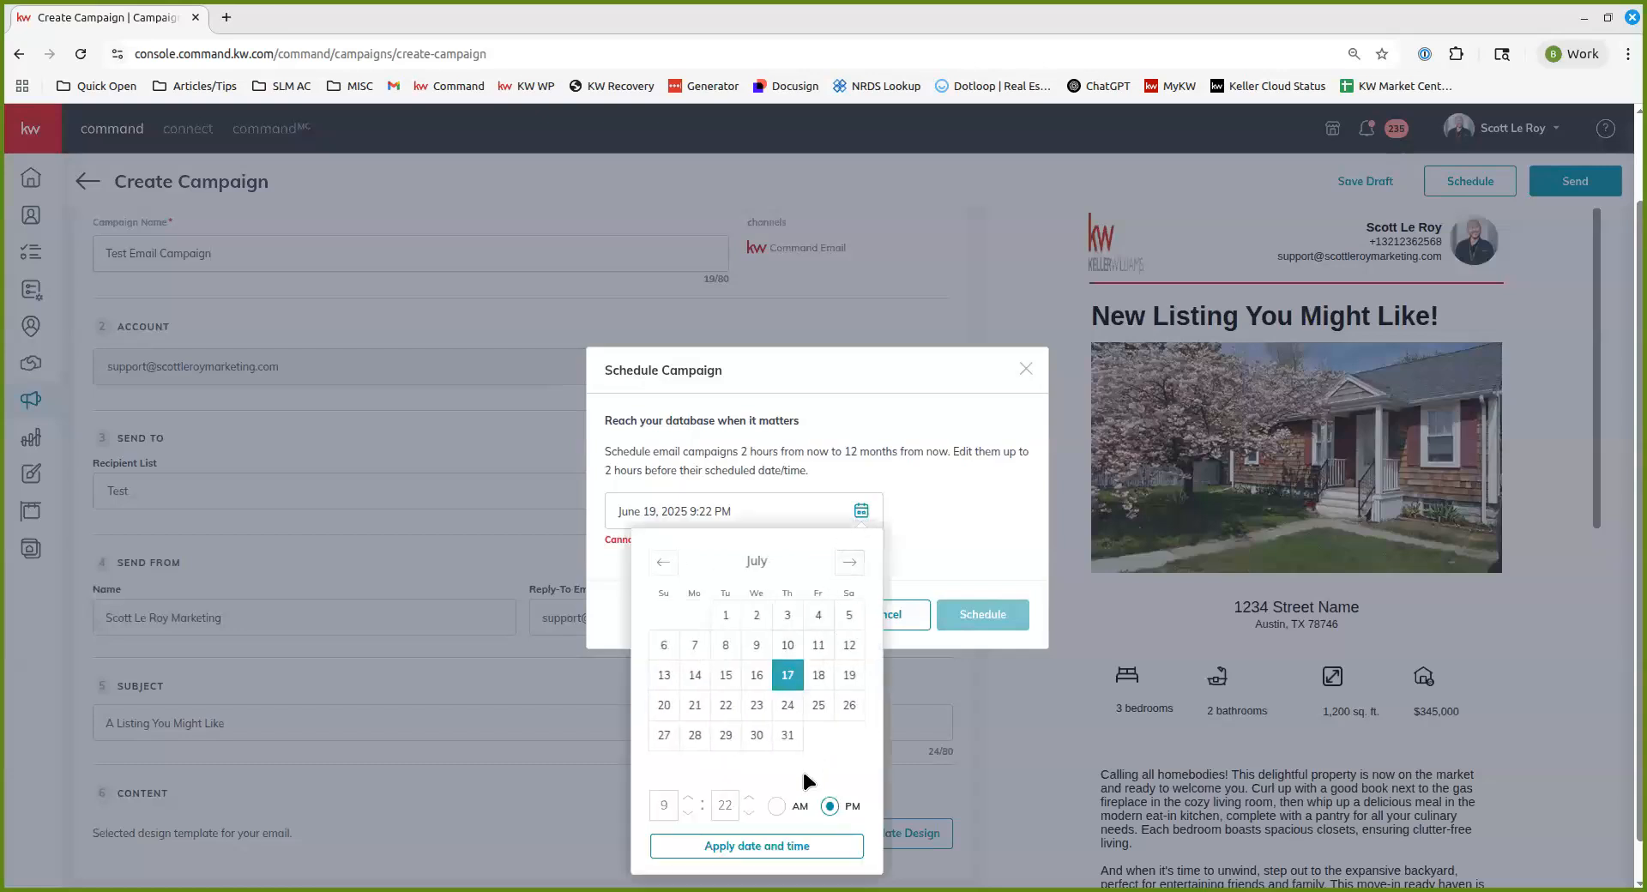
click(782, 808)
click(748, 814)
click(749, 813)
click(757, 845)
click(986, 614)
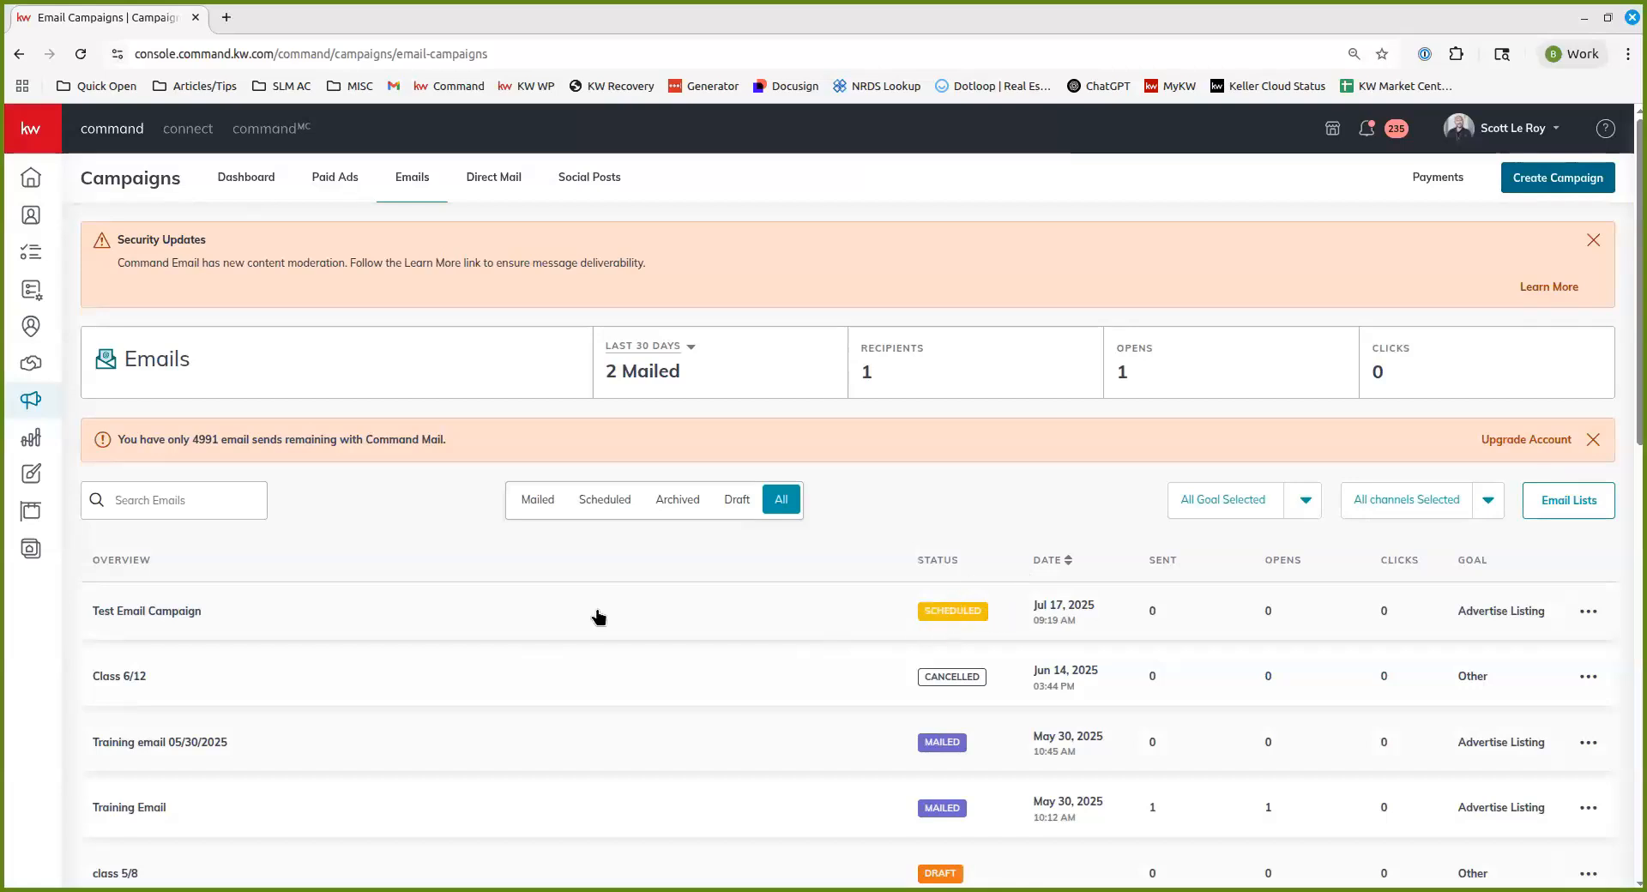
Step: Review the recipients of Test Email Campaign and its rescheduling options, returning to the email campaign list without rescheduling
click(148, 611)
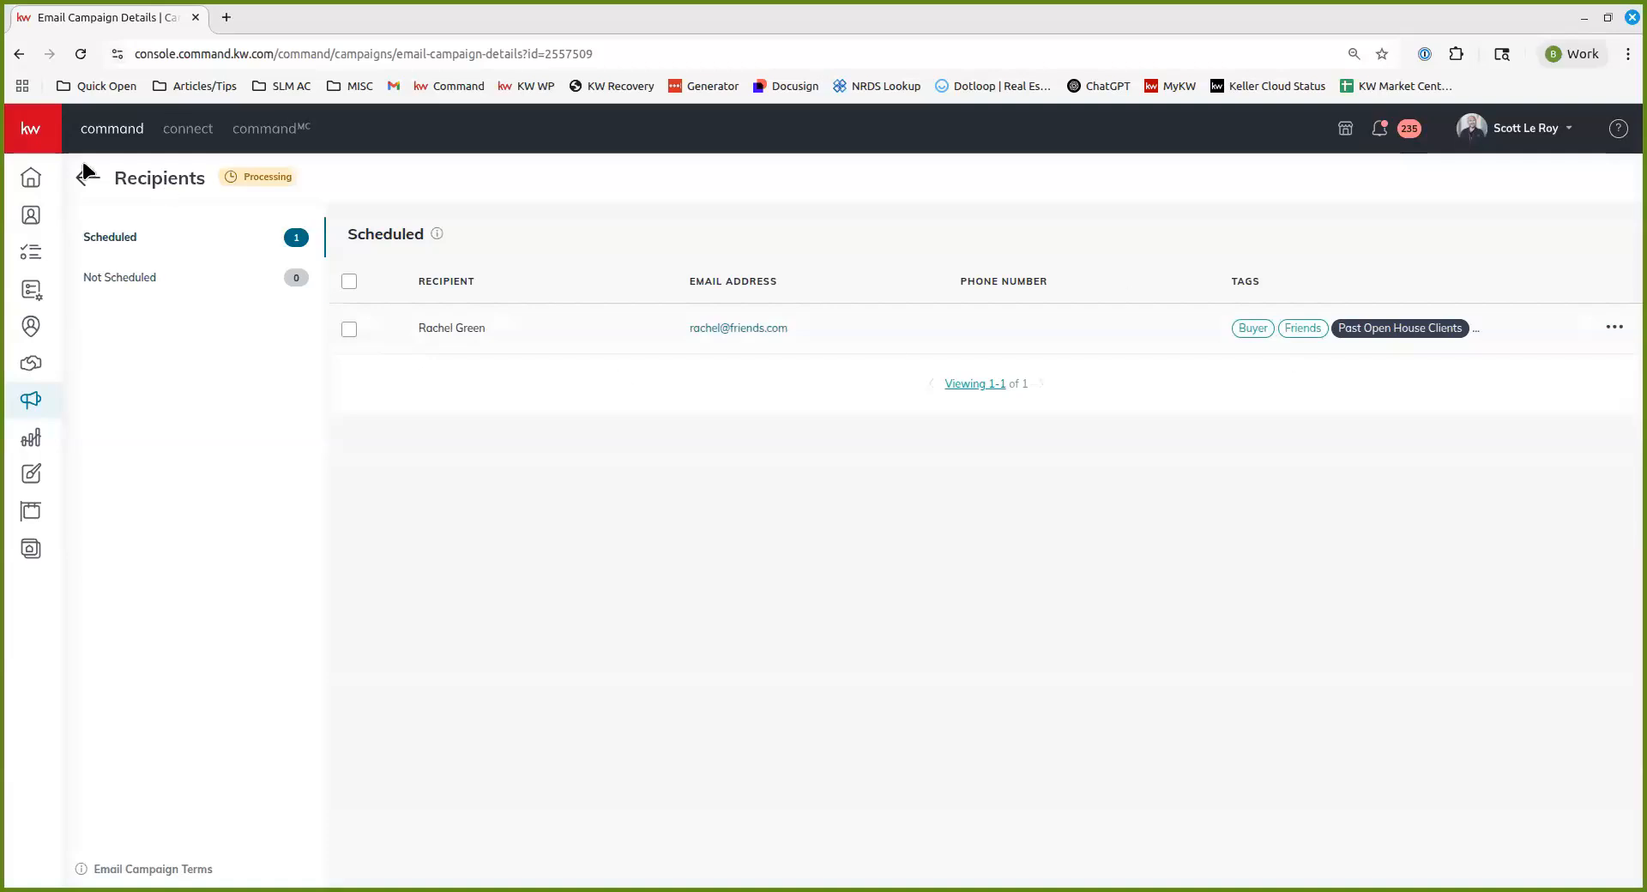
click(88, 179)
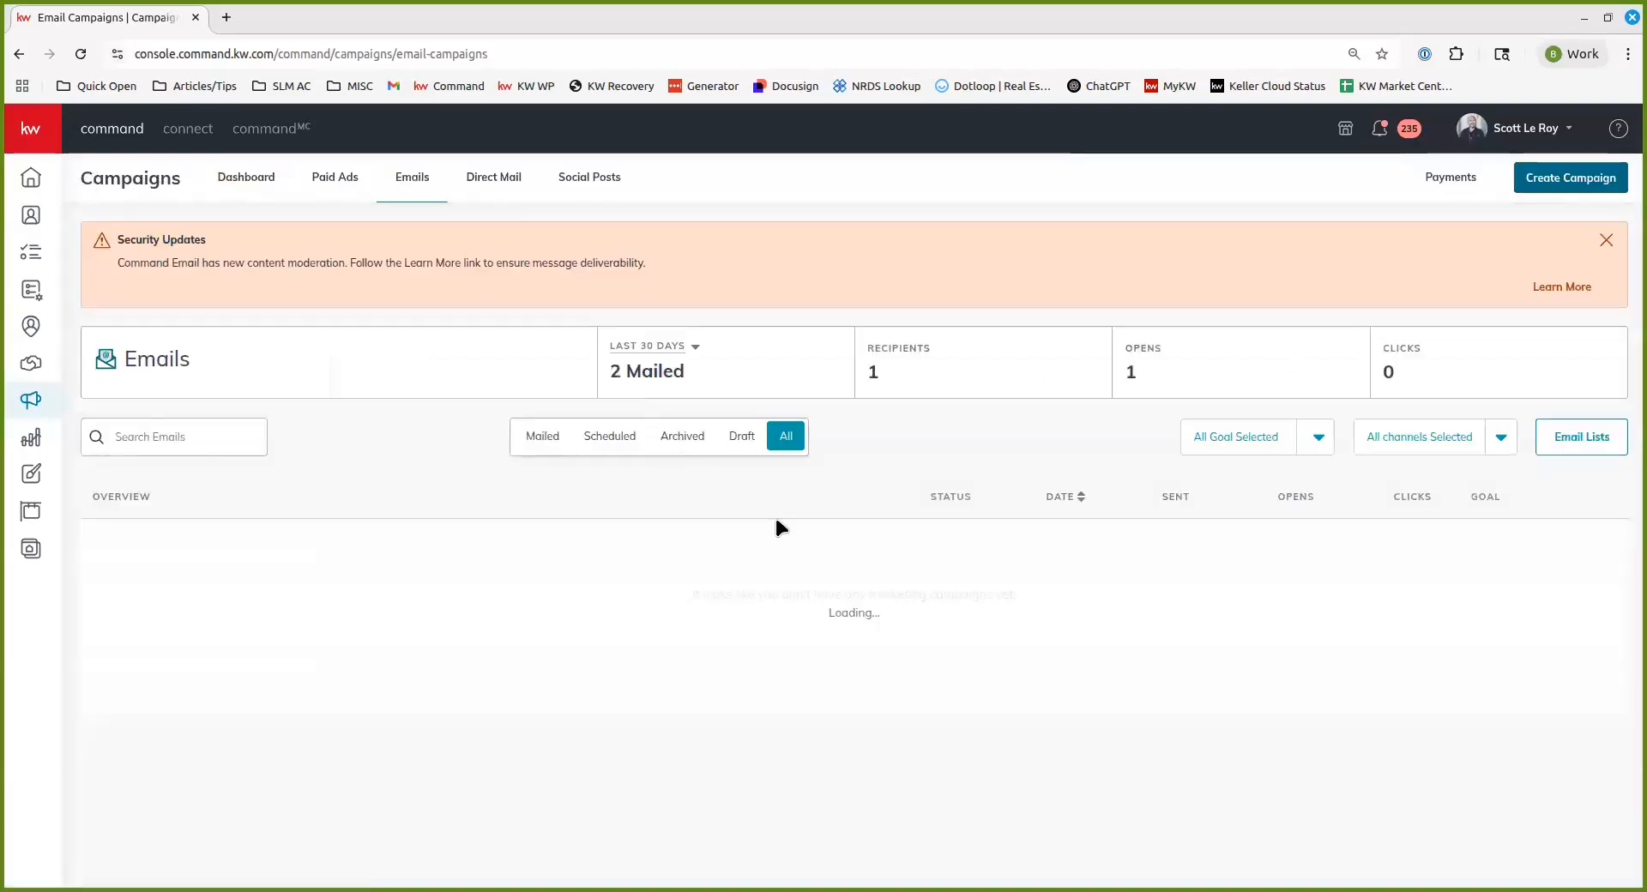
click(1588, 610)
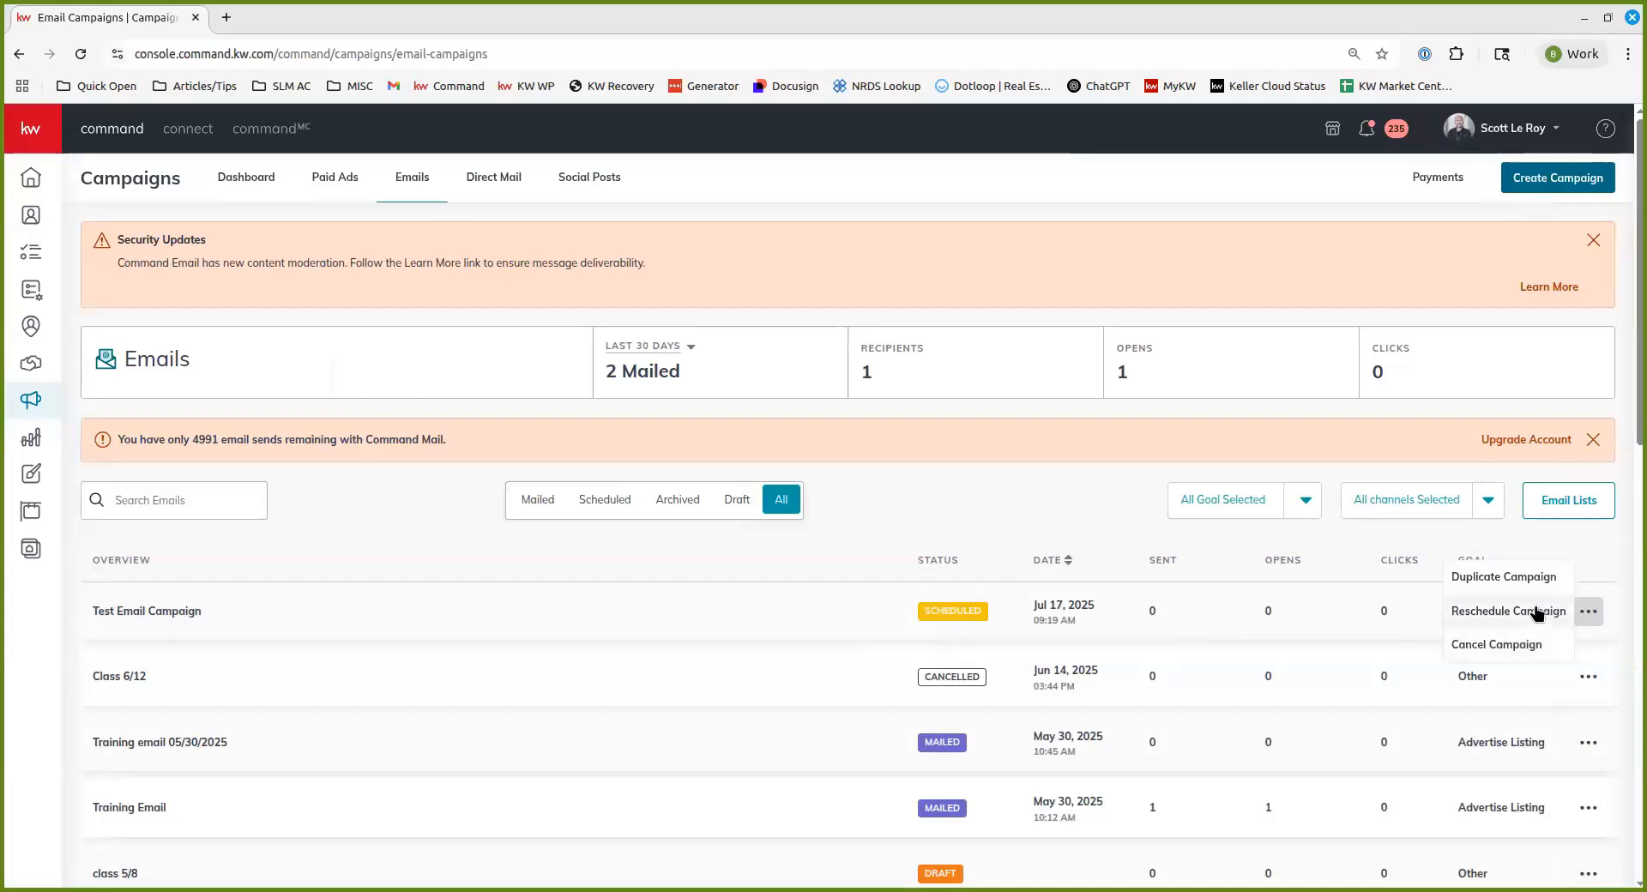
click(1536, 611)
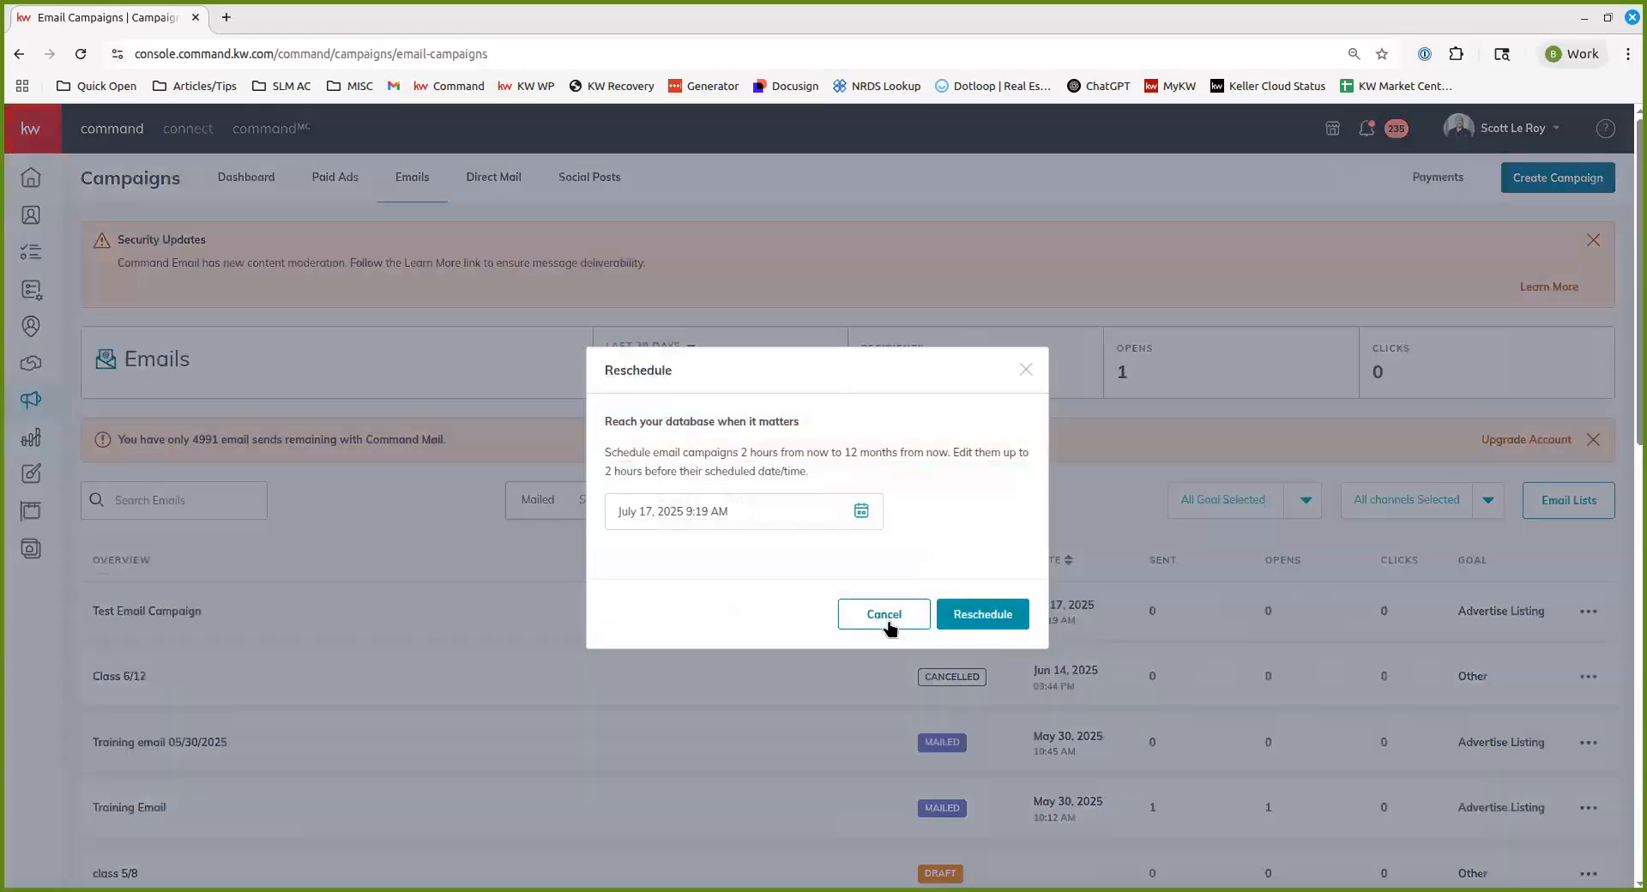
click(886, 624)
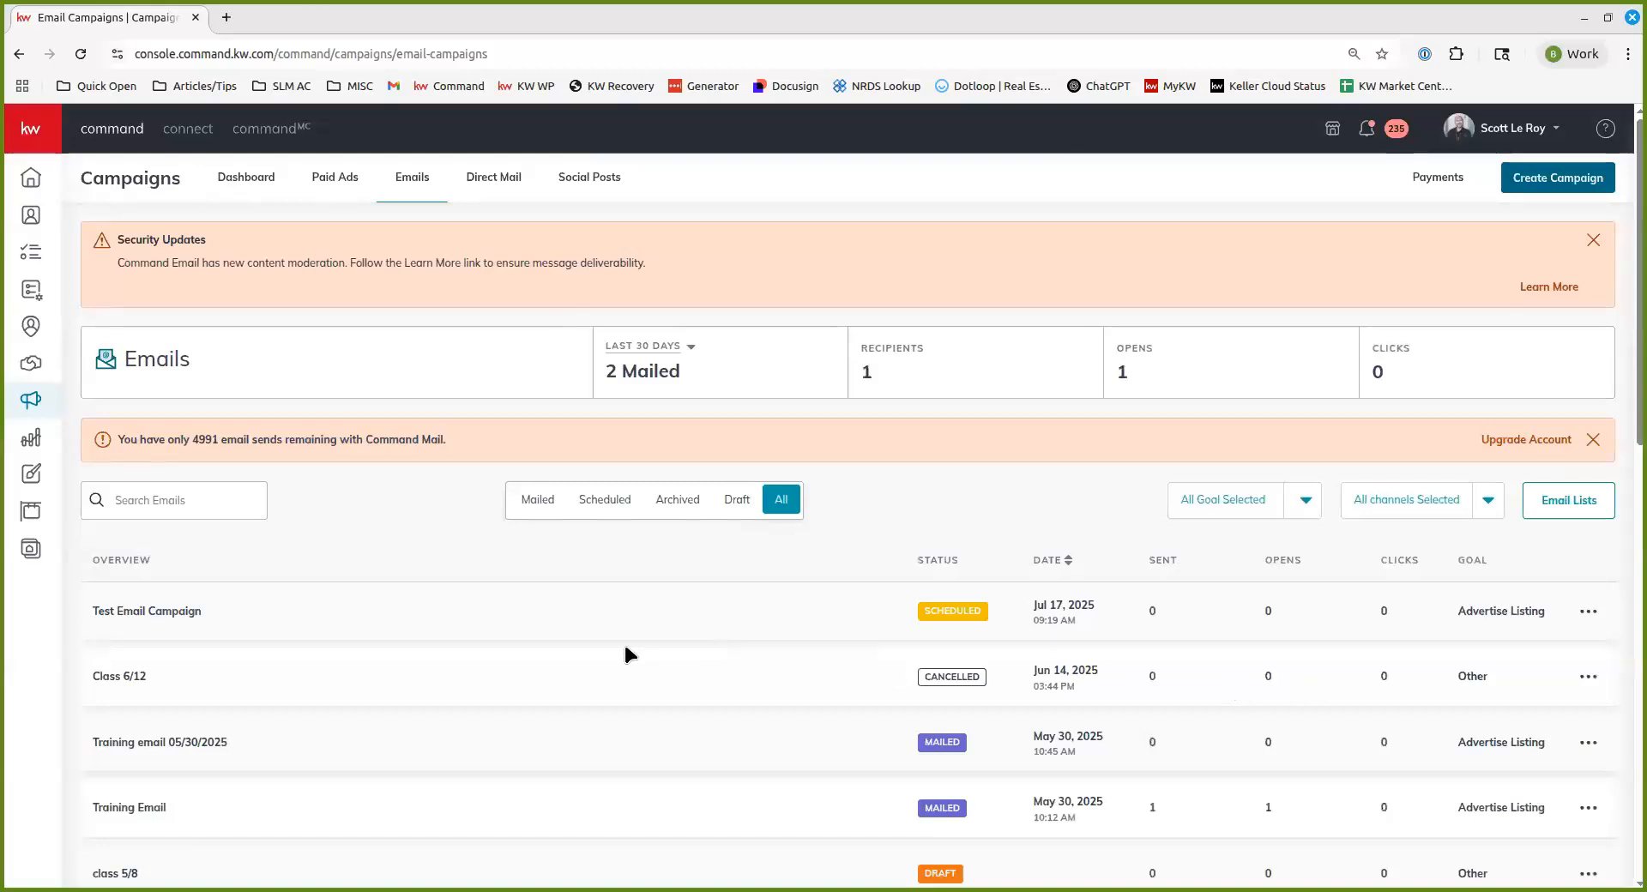